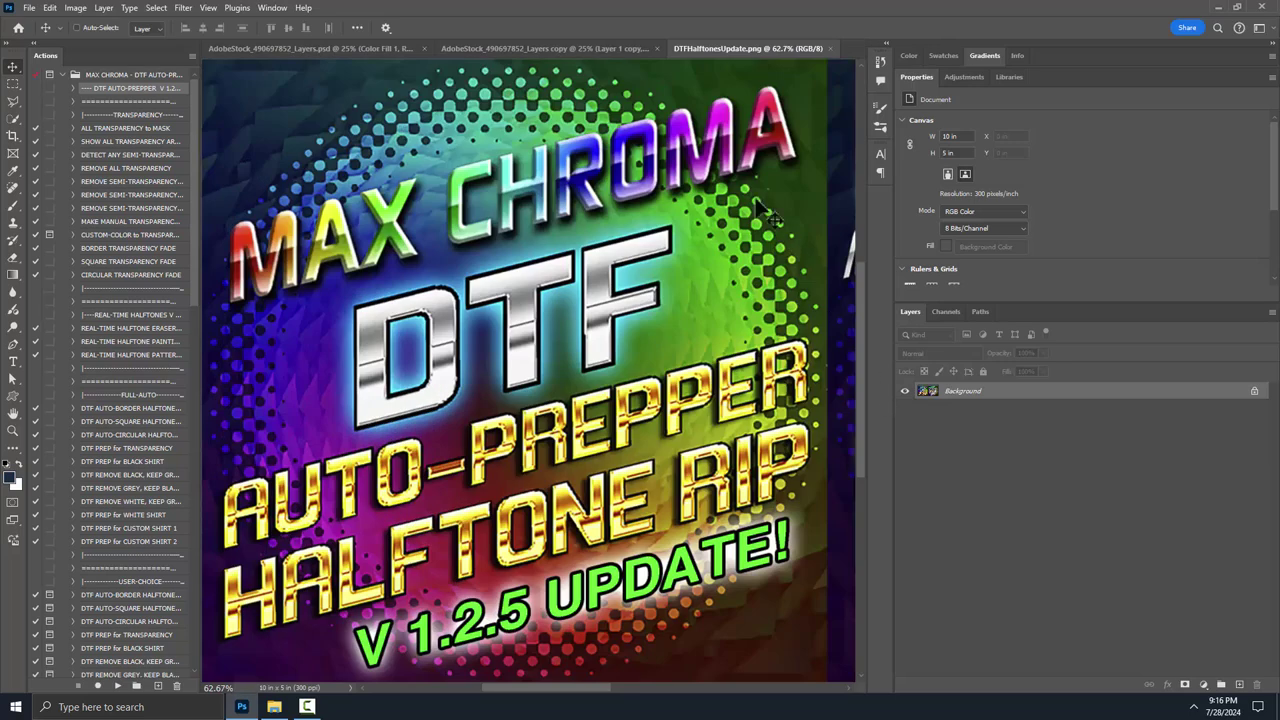
# Step: Close the DTFHalftonesUpdate.png document and list the Downloads folder in File Explorer with file details, enlarging the window and narrowing the Name column
pyautogui.click(825, 47)
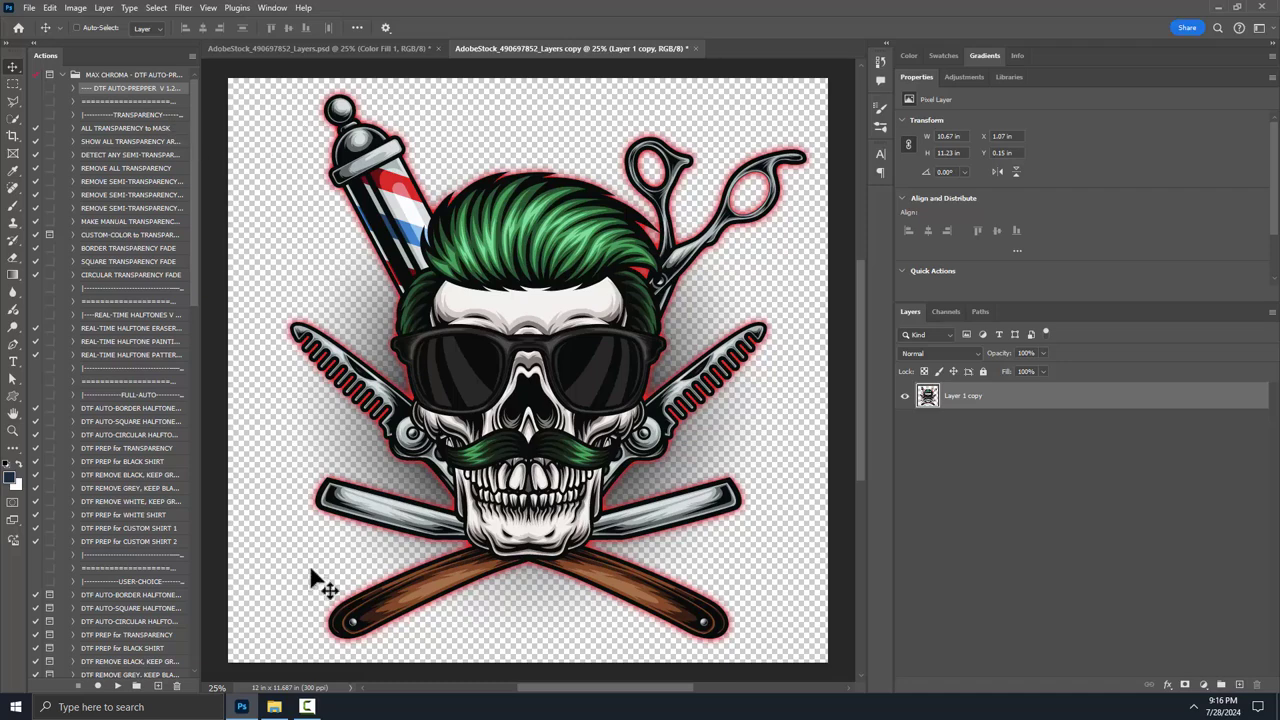
pyautogui.click(274, 707)
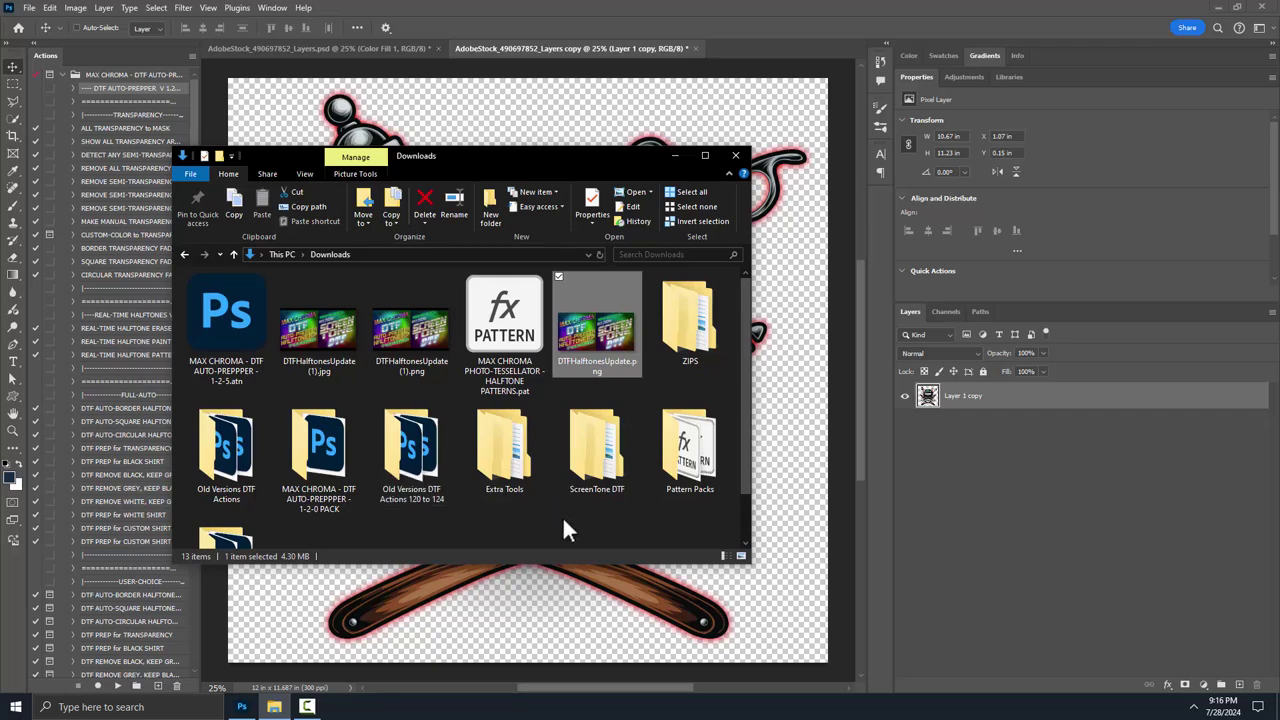
pyautogui.moveTo(750, 566); pyautogui.dragTo(864, 621)
pyautogui.rightClick(553, 610)
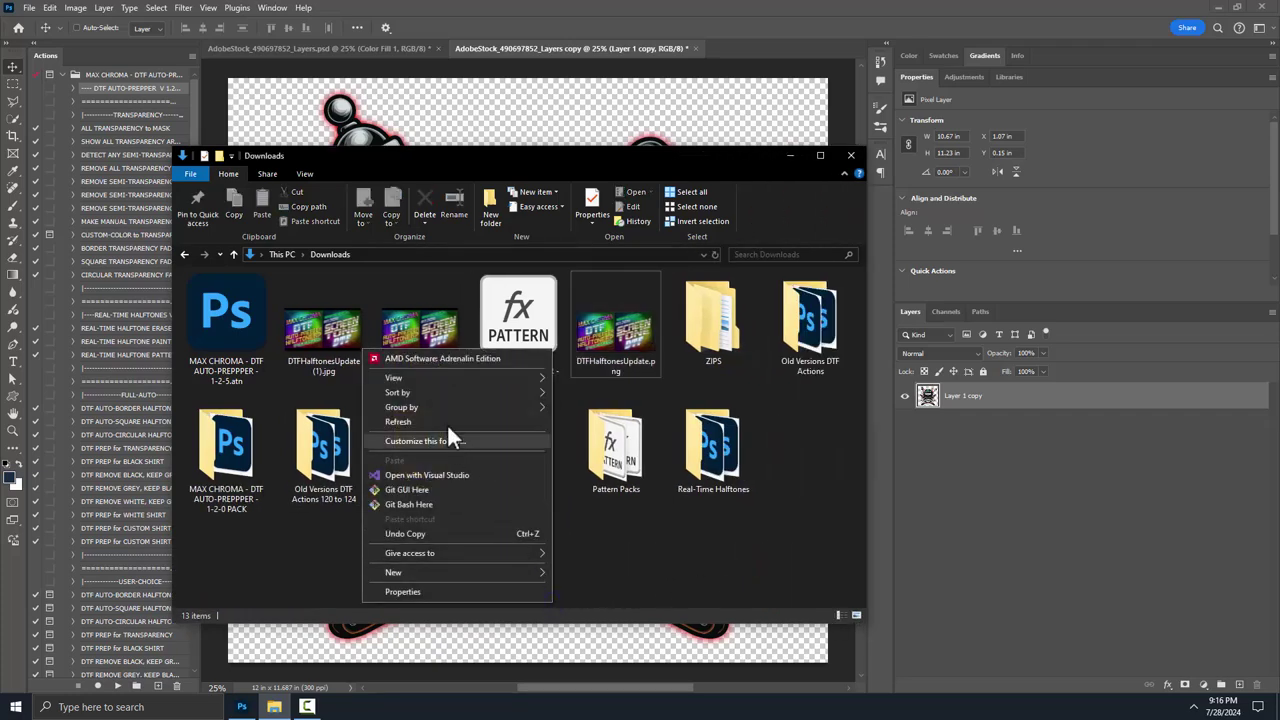
pyautogui.moveTo(459, 377)
pyautogui.click(585, 451)
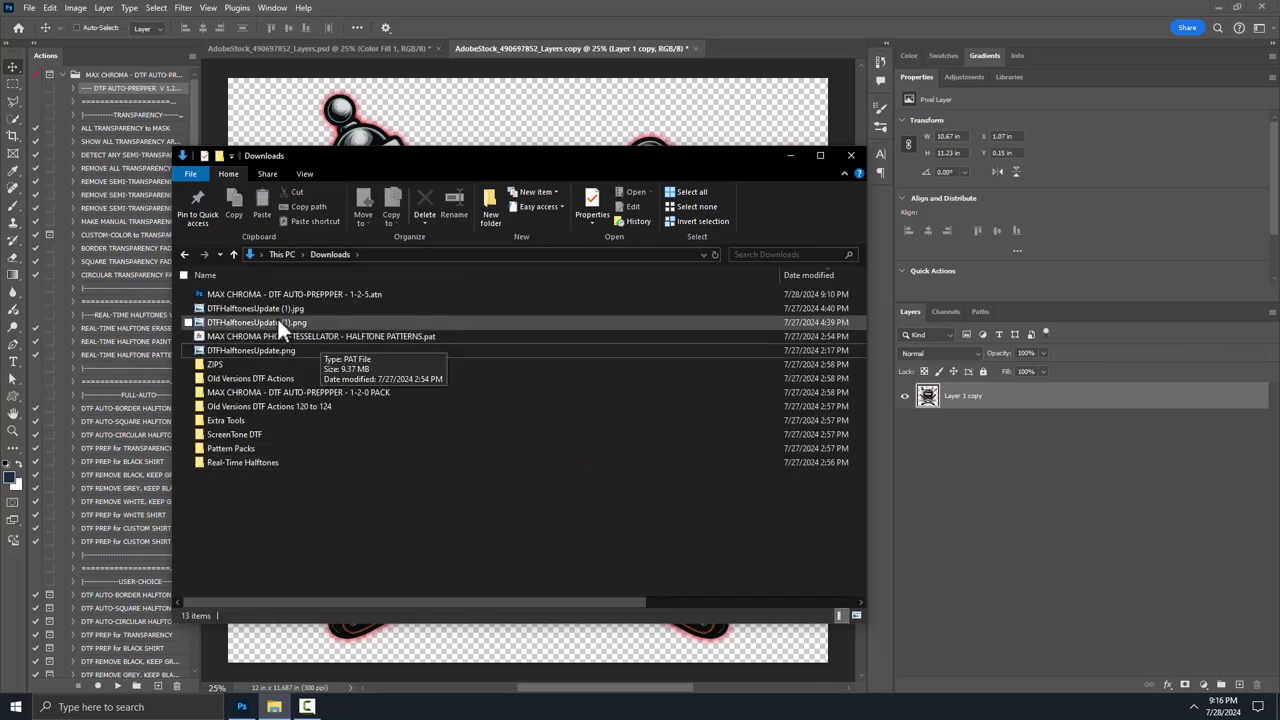
pyautogui.moveTo(778, 278); pyautogui.dragTo(582, 280)
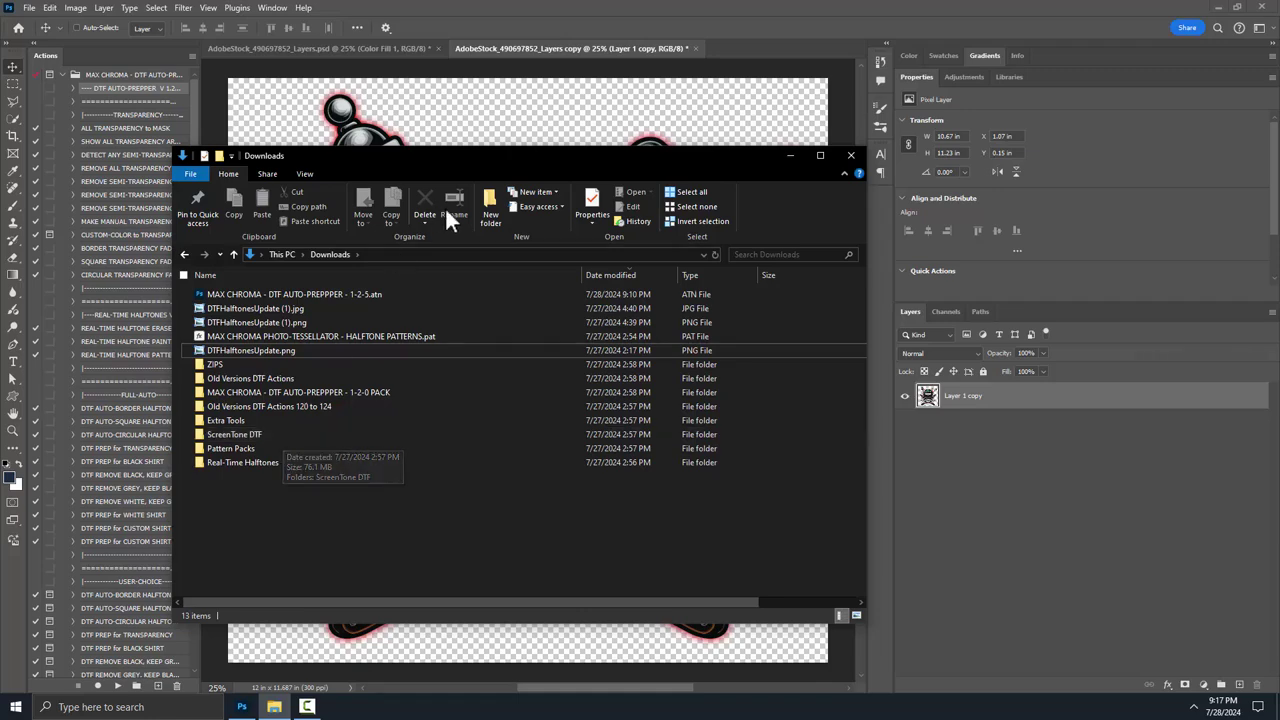
# Step: Back in Photoshop, show the green Color Fill 1 layer in AdobeStock_490697852_Layers.psd and flatten the image
pyautogui.click(535, 35)
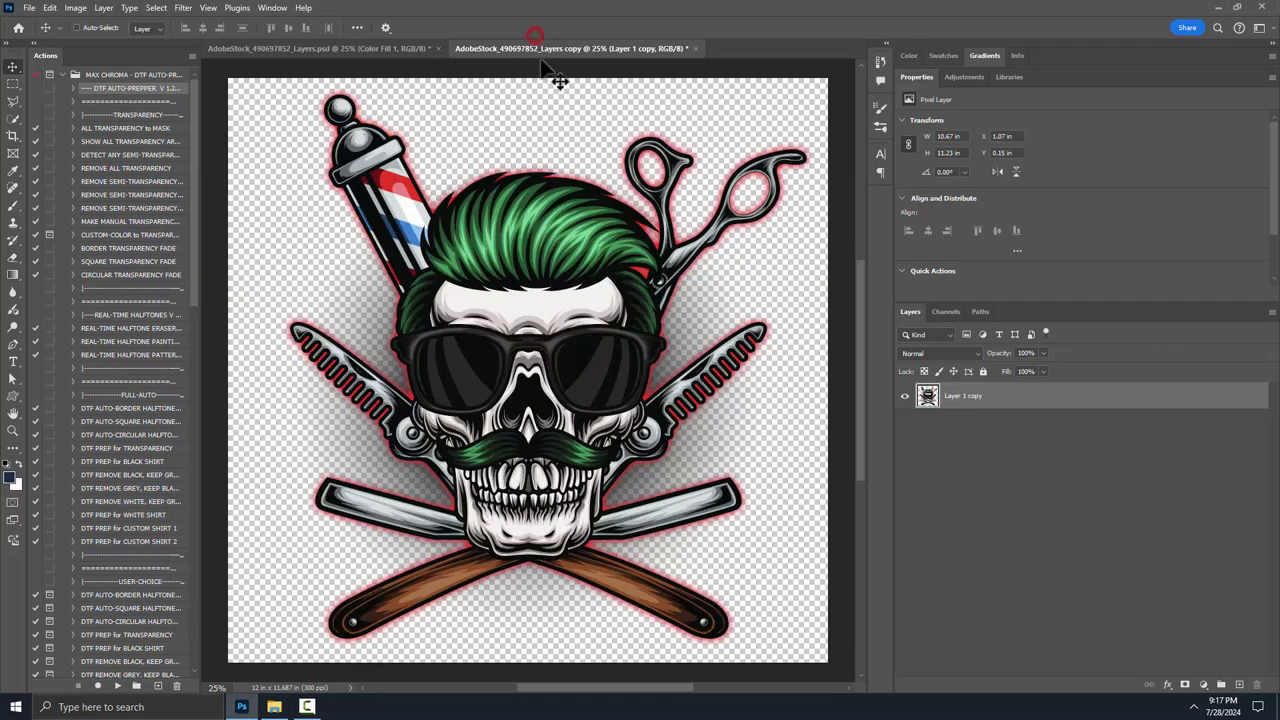
pyautogui.click(416, 52)
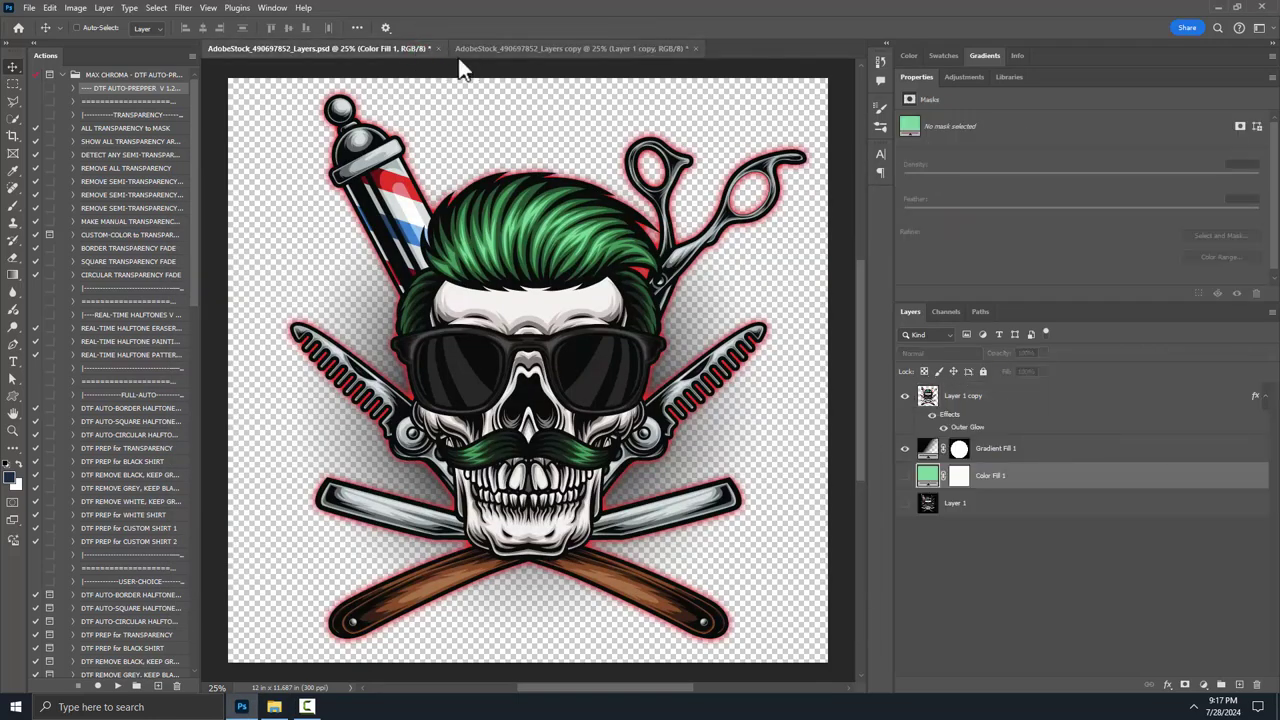
pyautogui.click(905, 476)
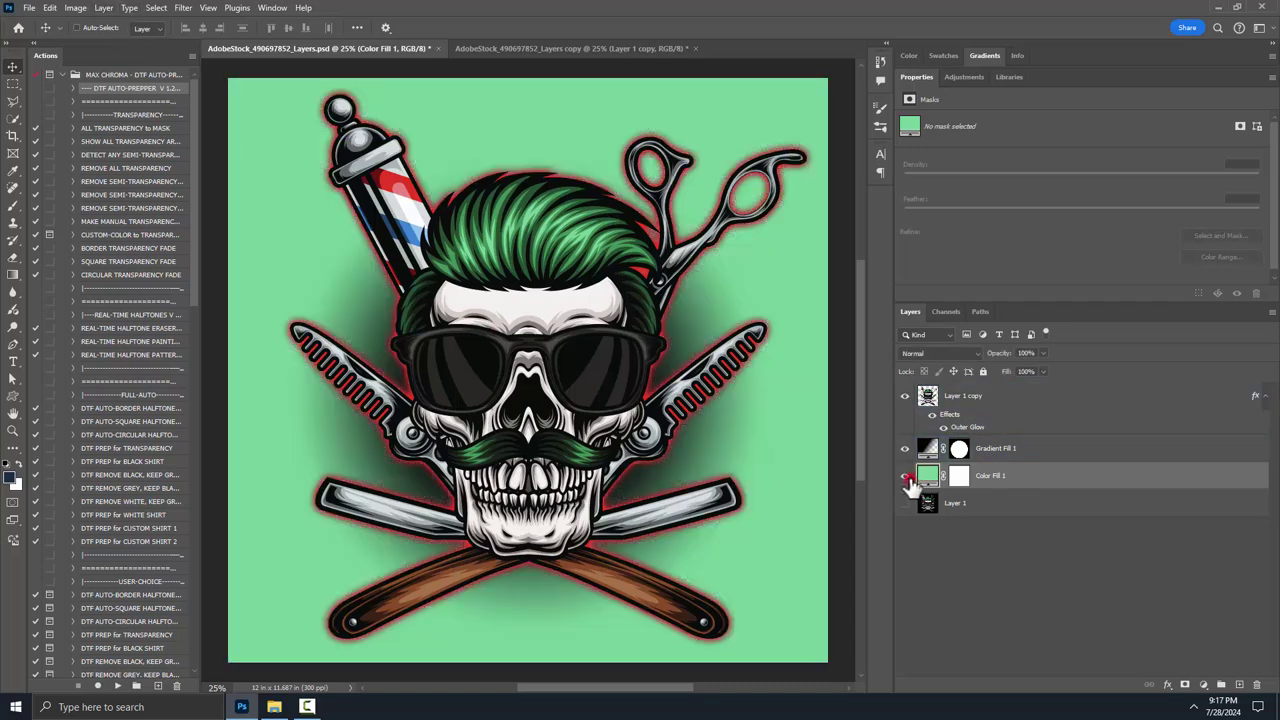
pyautogui.click(103, 7)
pyautogui.click(170, 526)
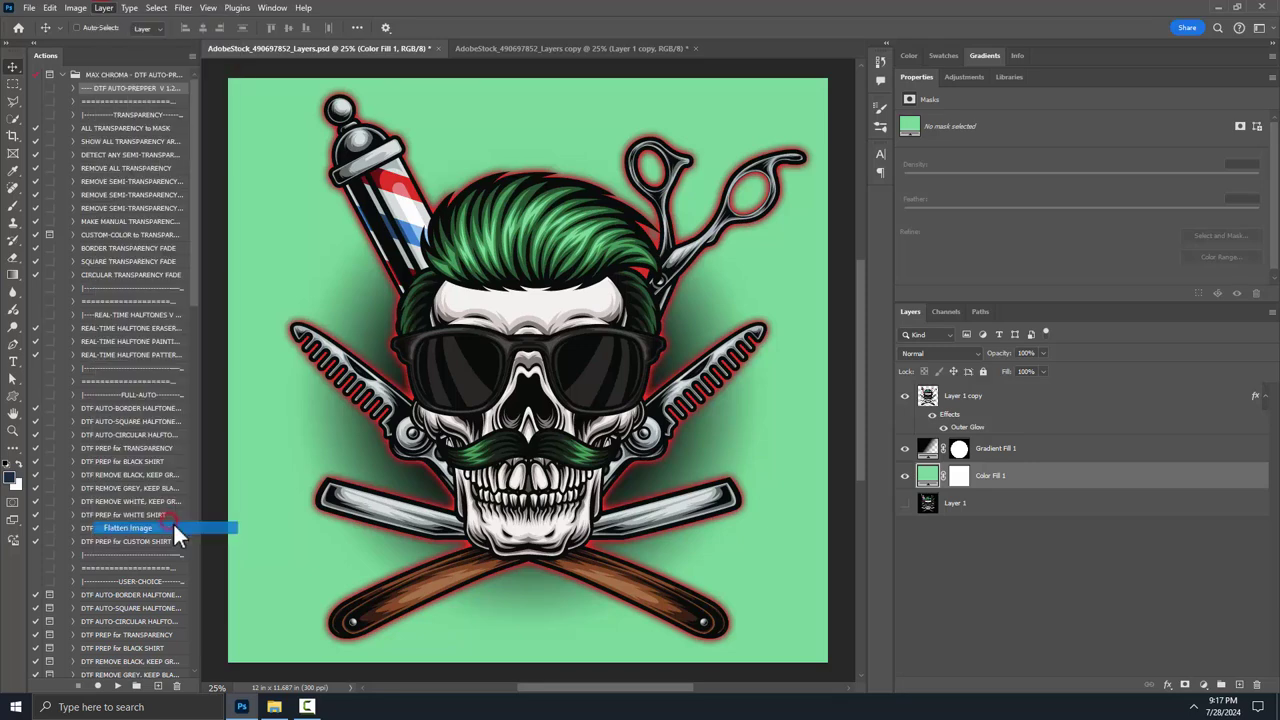
# Step: Save the flattened skull image to the Desktop in PNG format, keeping the file name AdobeStock_490697852_Layers
pyautogui.click(28, 8)
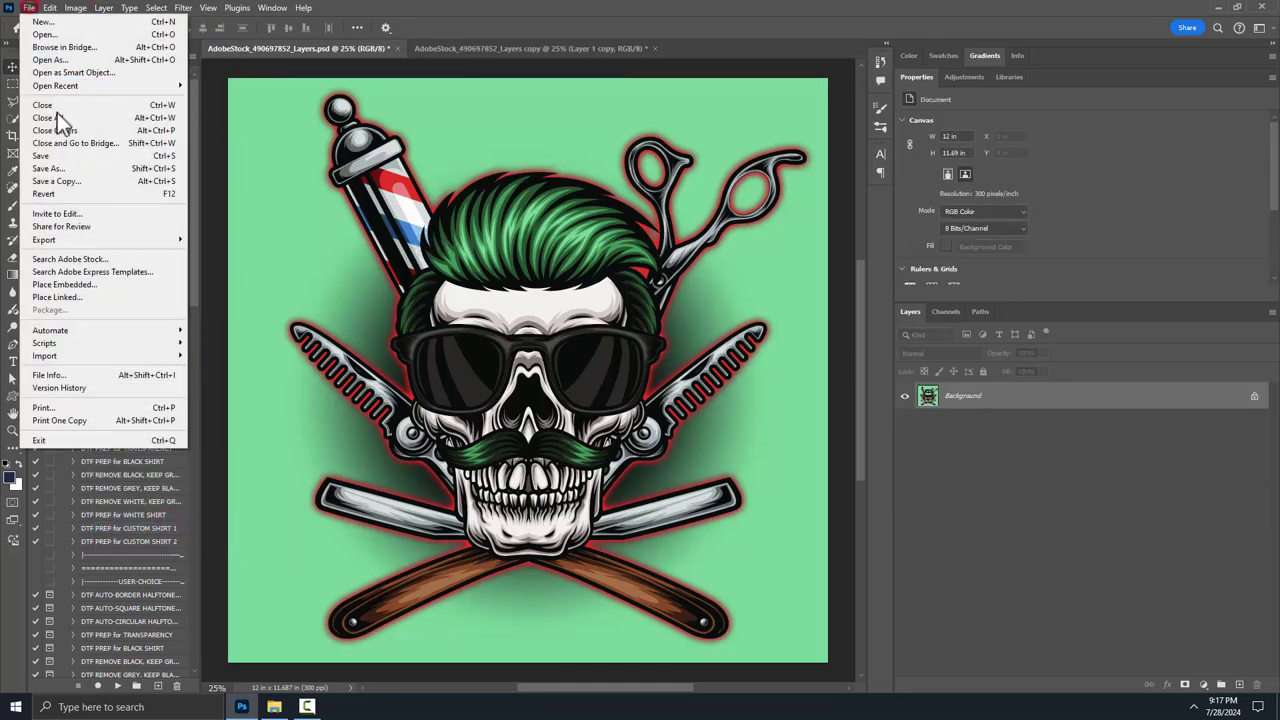
pyautogui.click(64, 165)
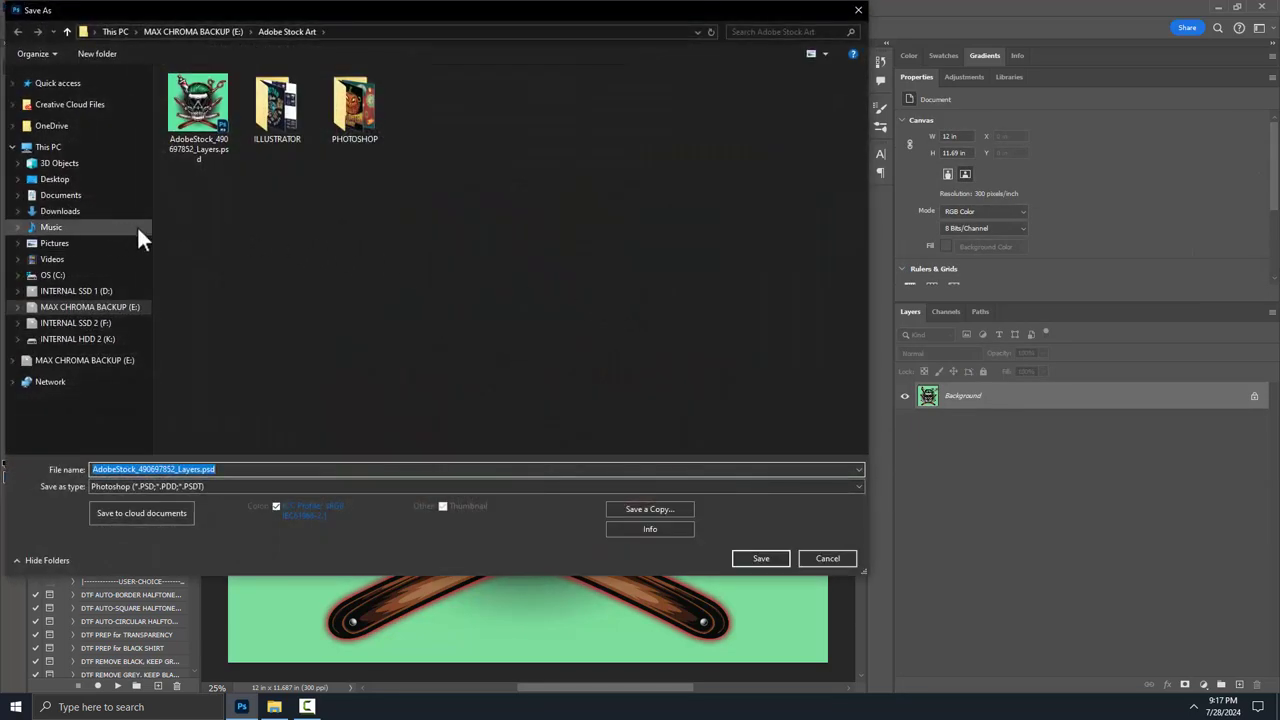
pyautogui.click(57, 181)
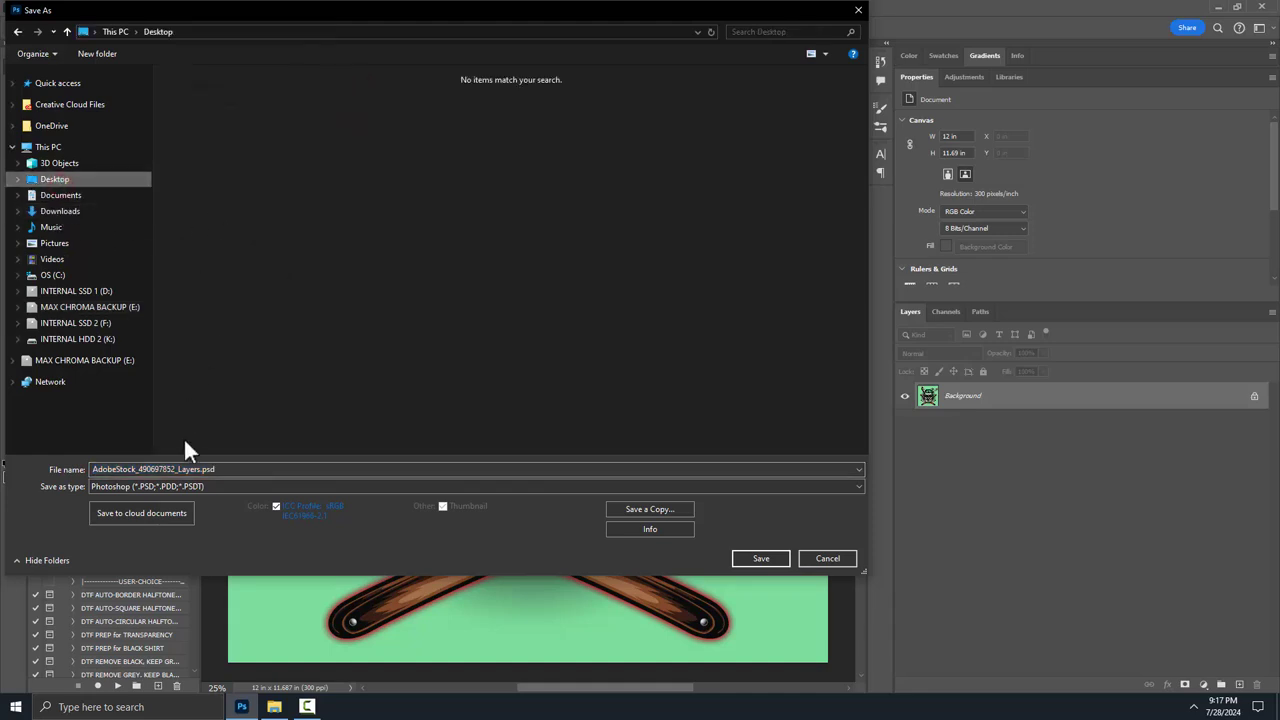
pyautogui.click(217, 486)
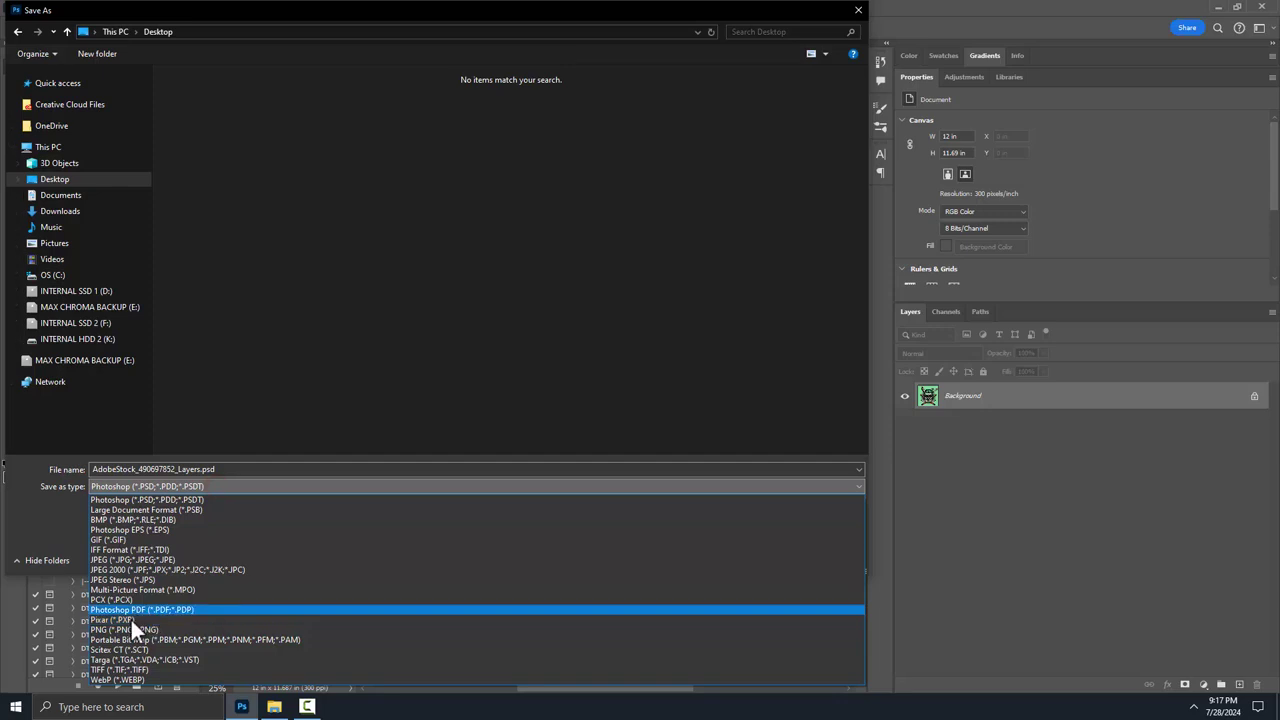
pyautogui.click(132, 624)
pyautogui.click(762, 560)
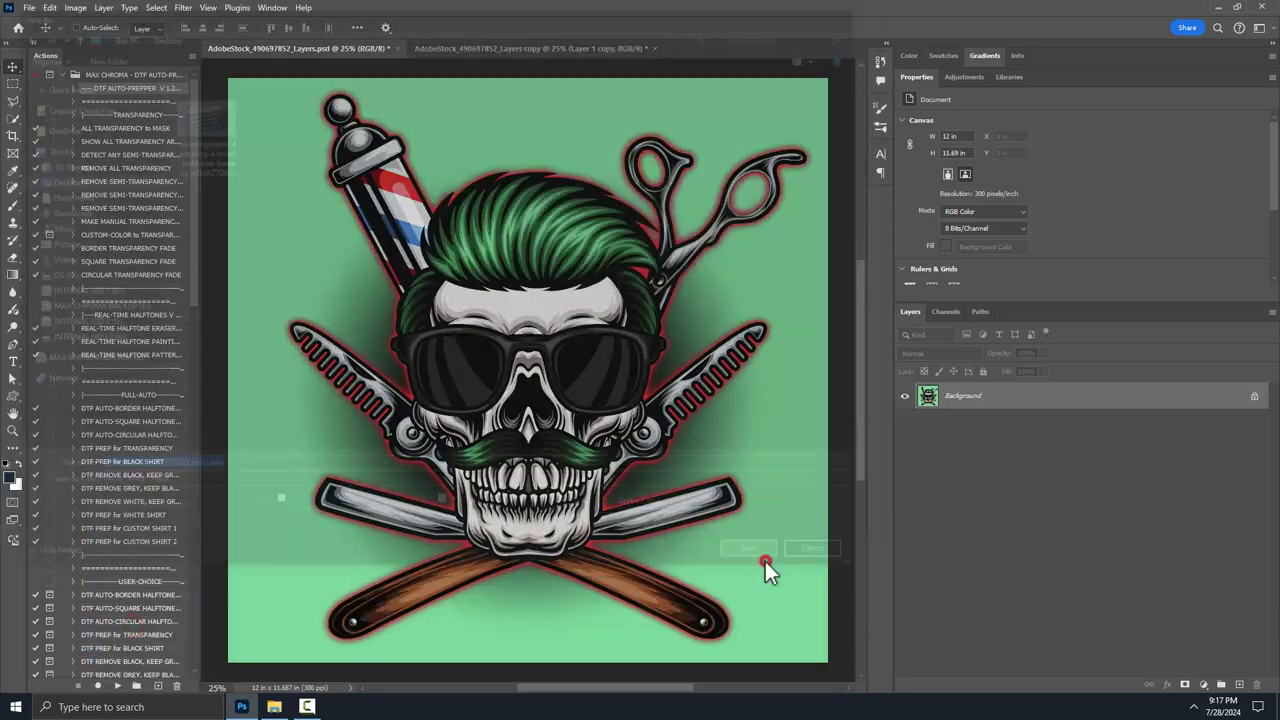
pyautogui.click(716, 220)
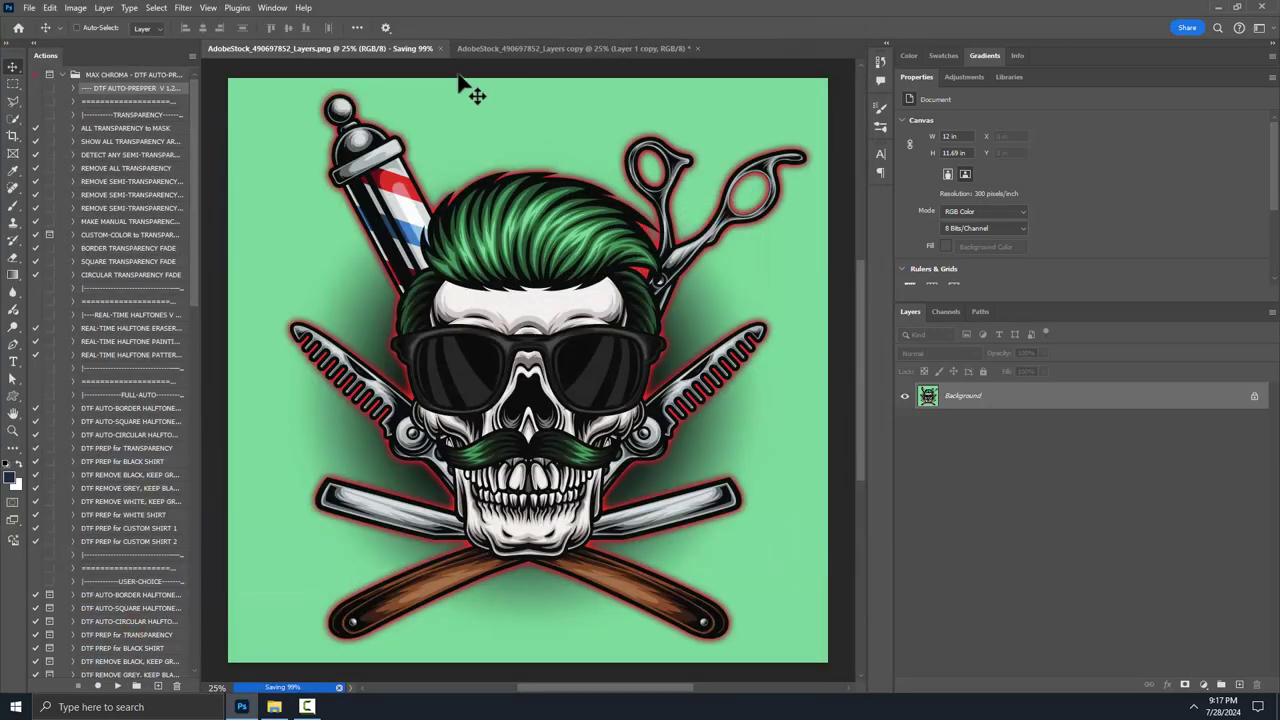
# Step: Minimize Photoshop and open the inner ScreenTone DTF folder from Downloads in File Explorer
pyautogui.click(1216, 8)
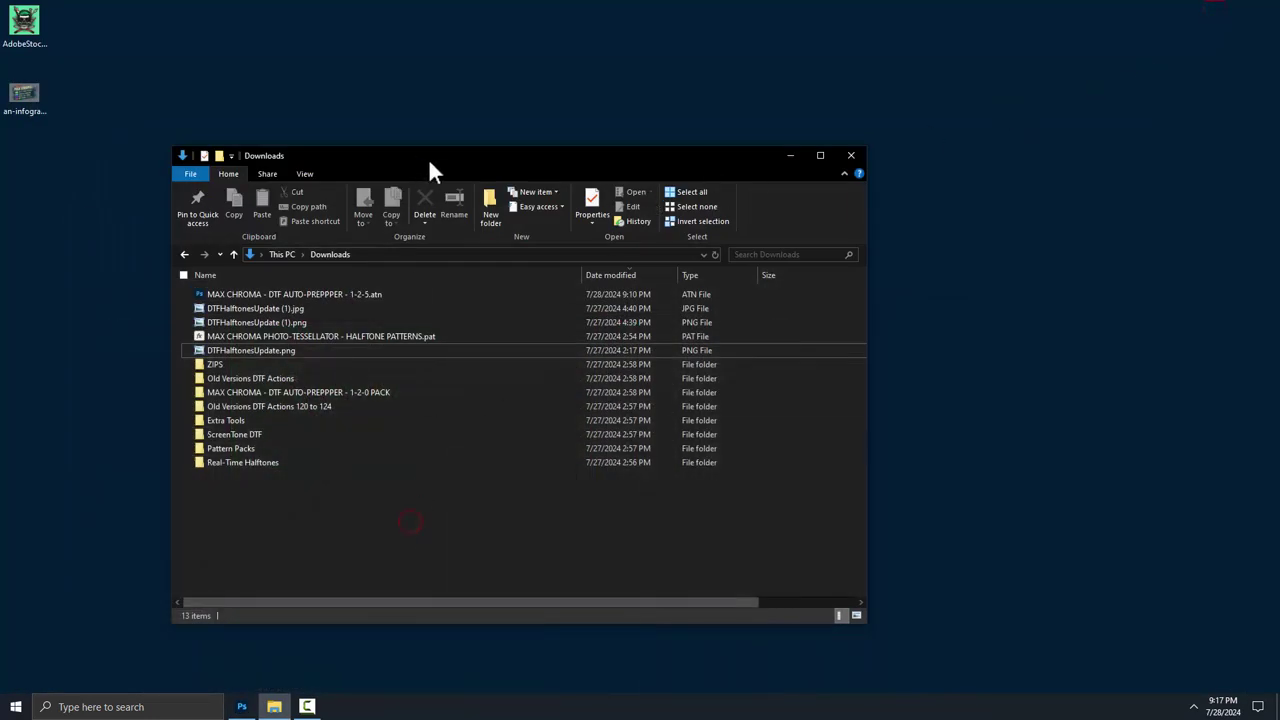
pyautogui.moveTo(428, 158); pyautogui.dragTo(571, 81)
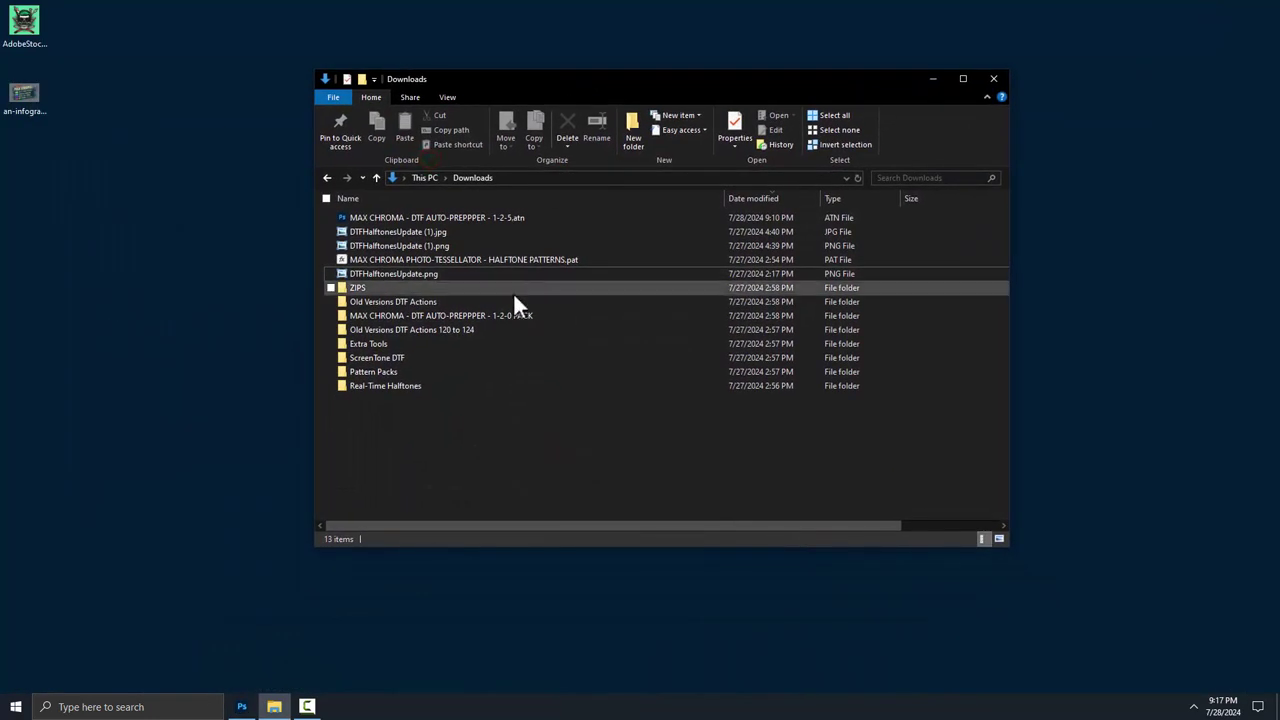
pyautogui.click(388, 360)
pyautogui.doubleClick(366, 358)
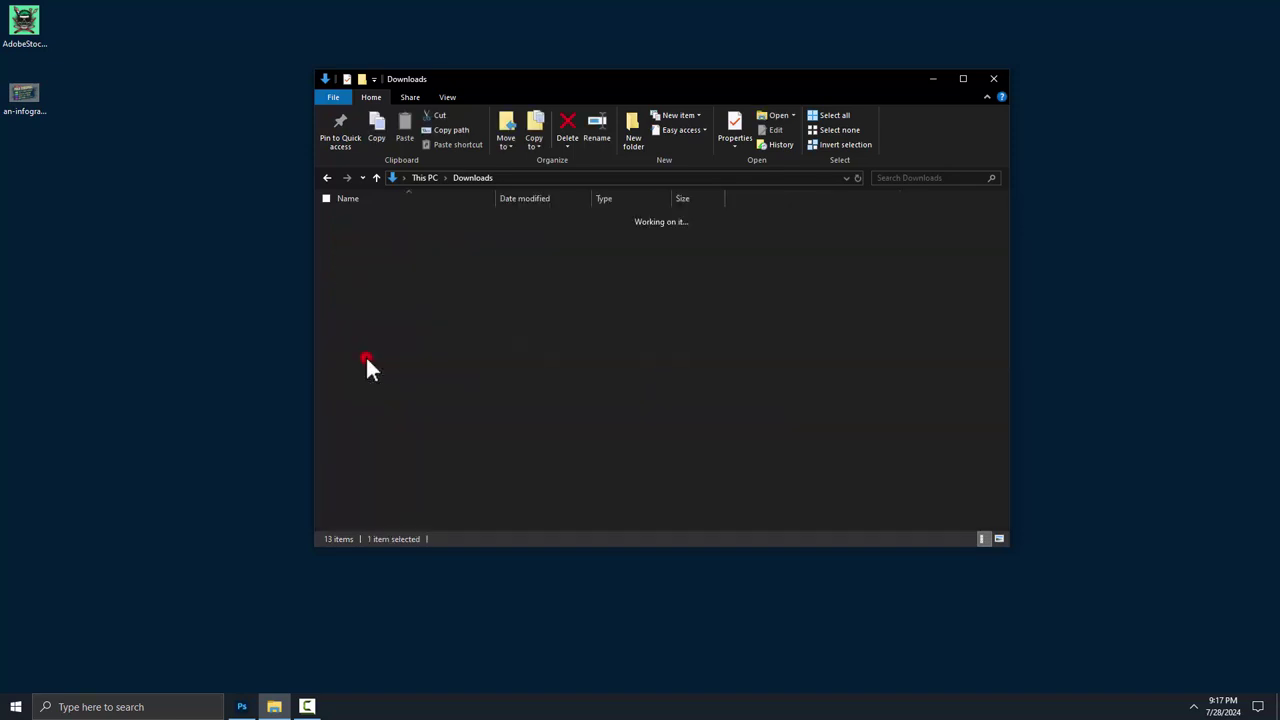
pyautogui.doubleClick(371, 217)
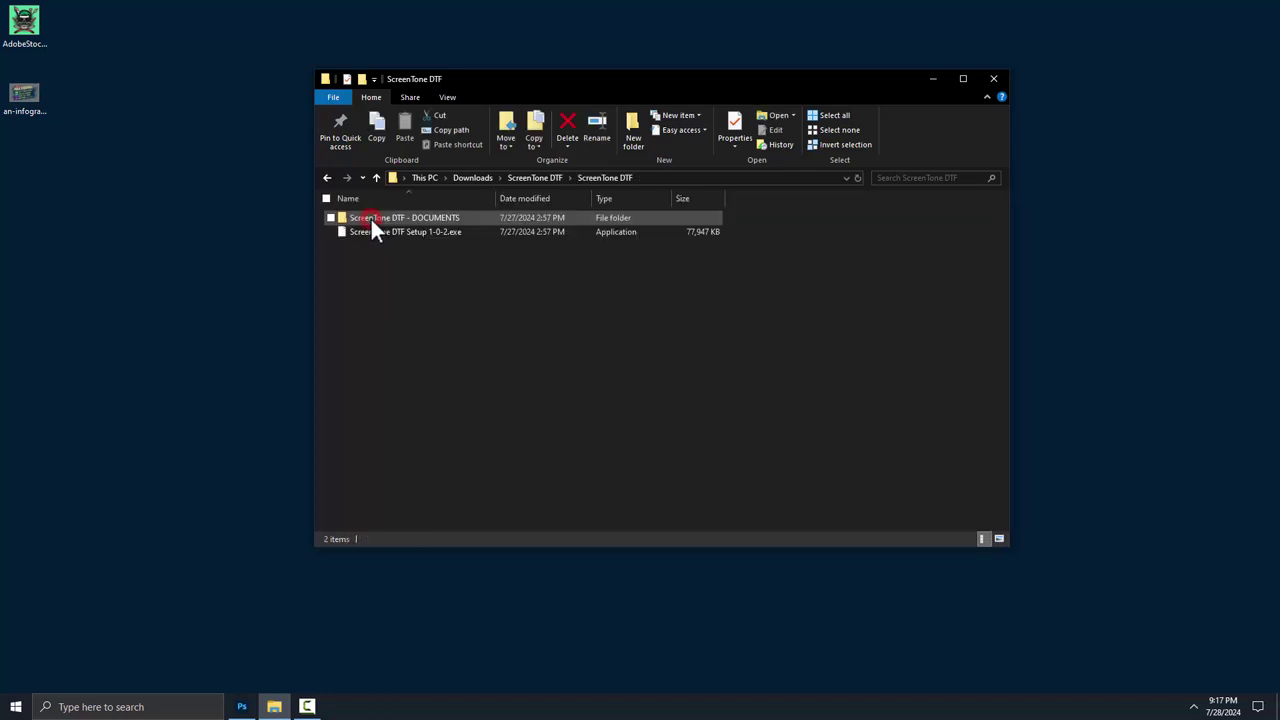
# Step: Look through the text files in the ScreenTone DTF - DOCUMENTS folder and return to the parent folder
pyautogui.rightClick(524, 198)
pyautogui.moveTo(495, 197); pyautogui.dragTo(545, 207)
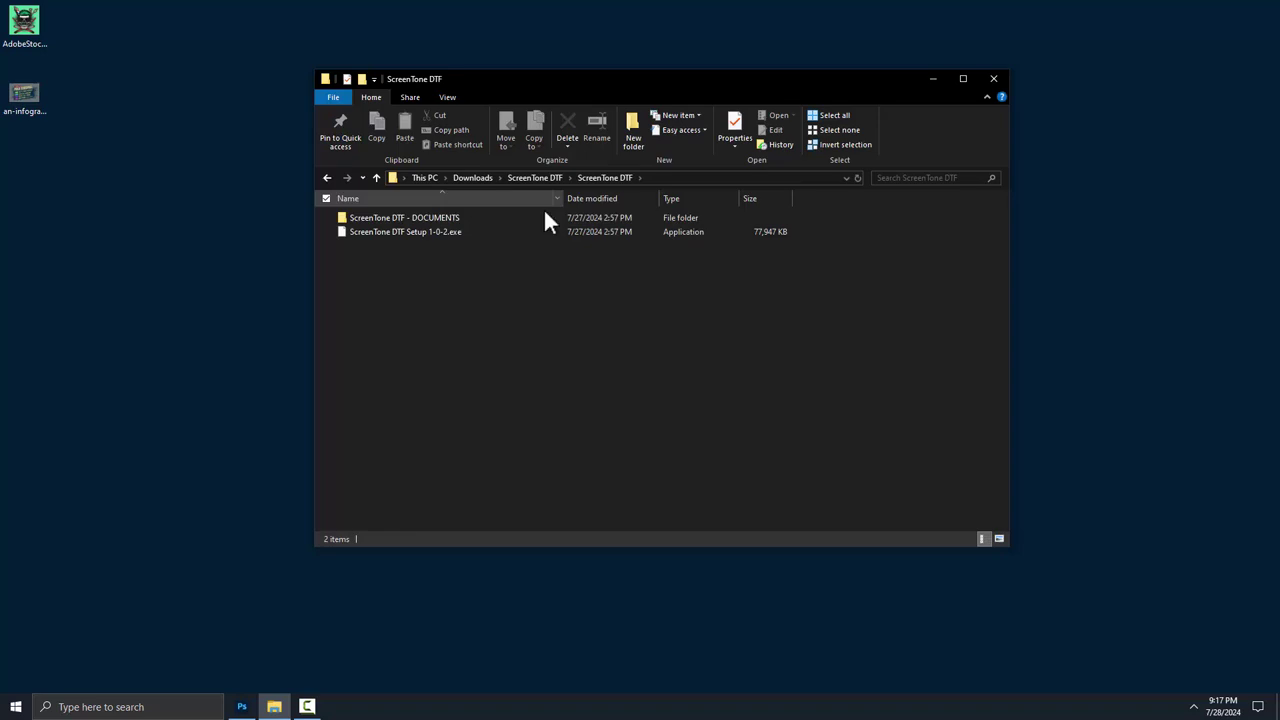
pyautogui.click(372, 235)
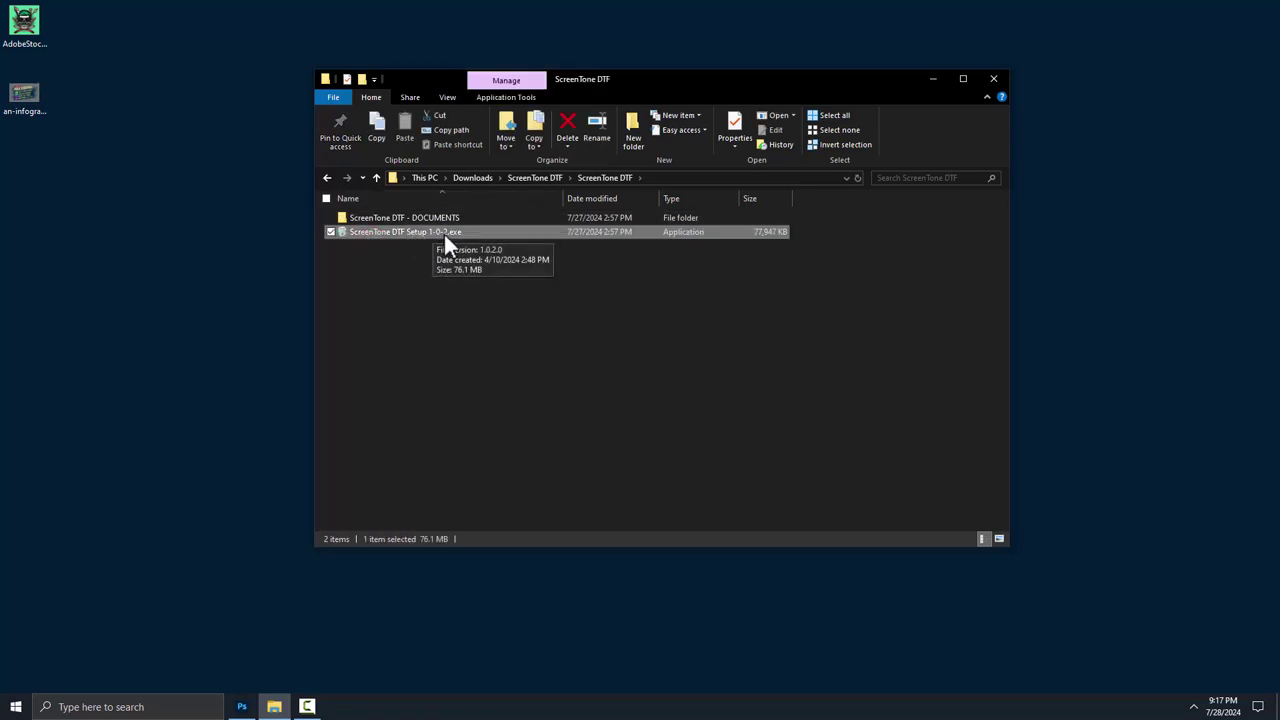
pyautogui.doubleClick(355, 218)
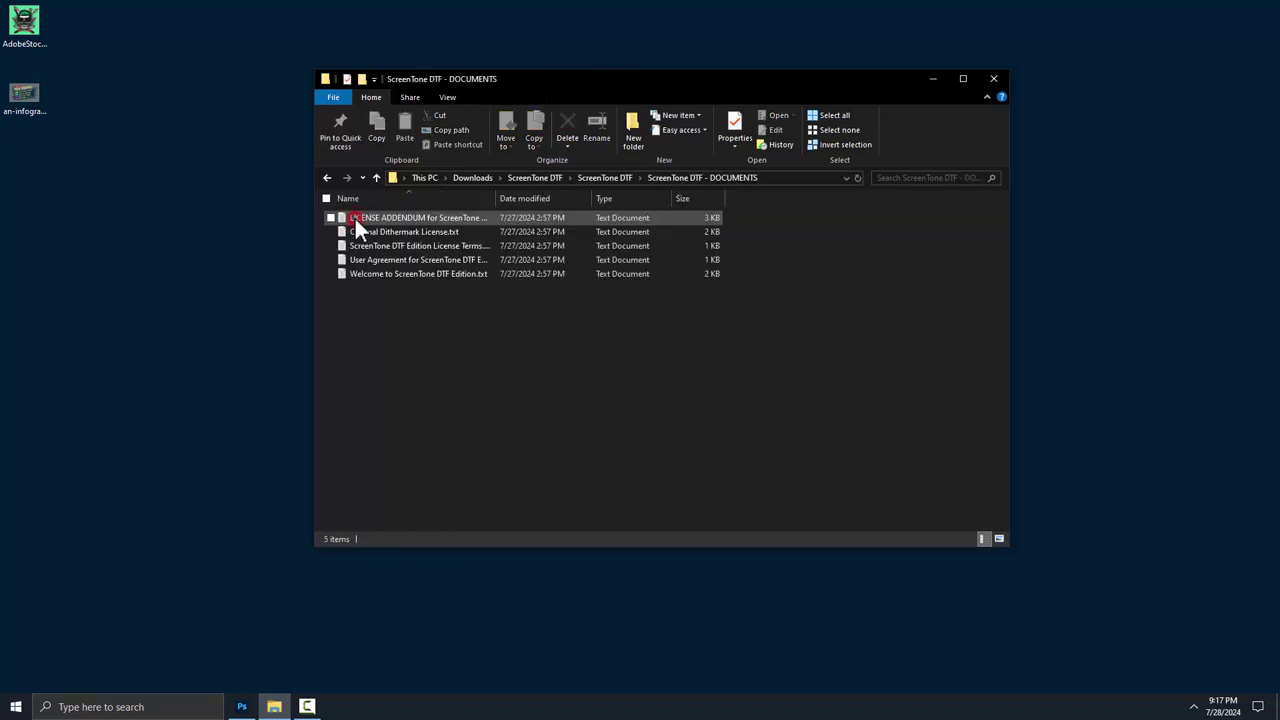
pyautogui.doubleClick(503, 198)
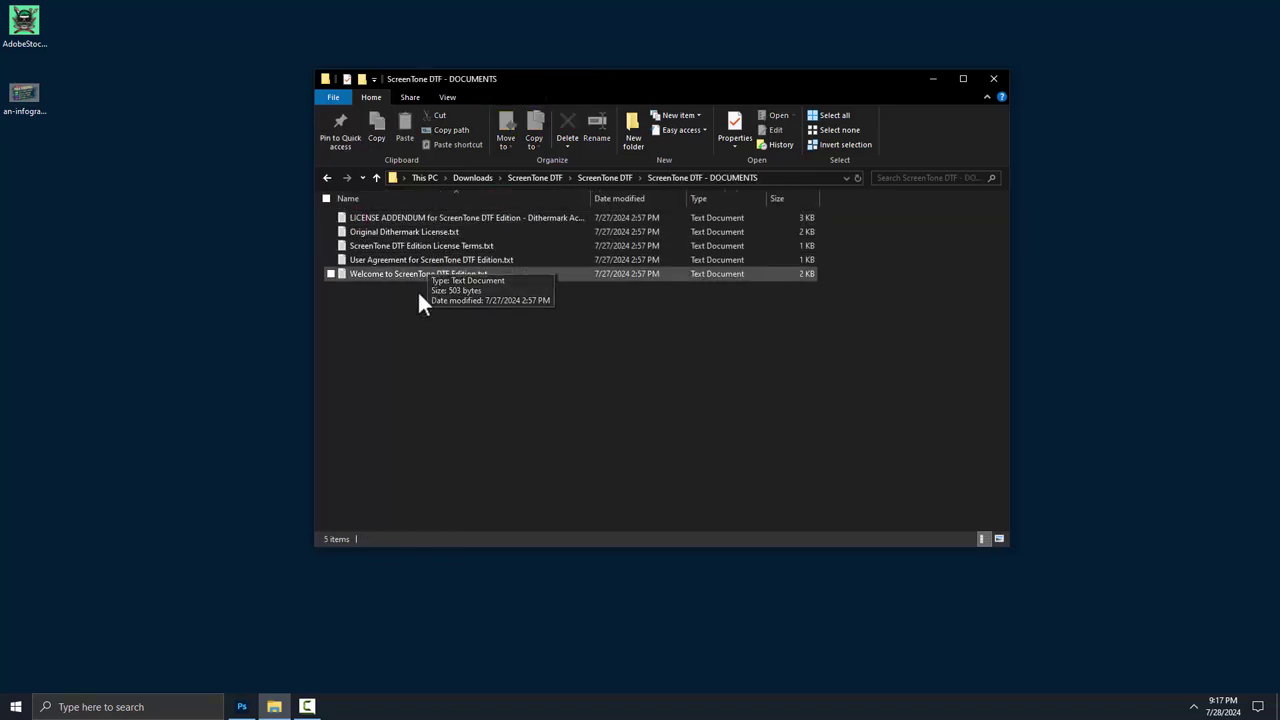
pyautogui.click(327, 177)
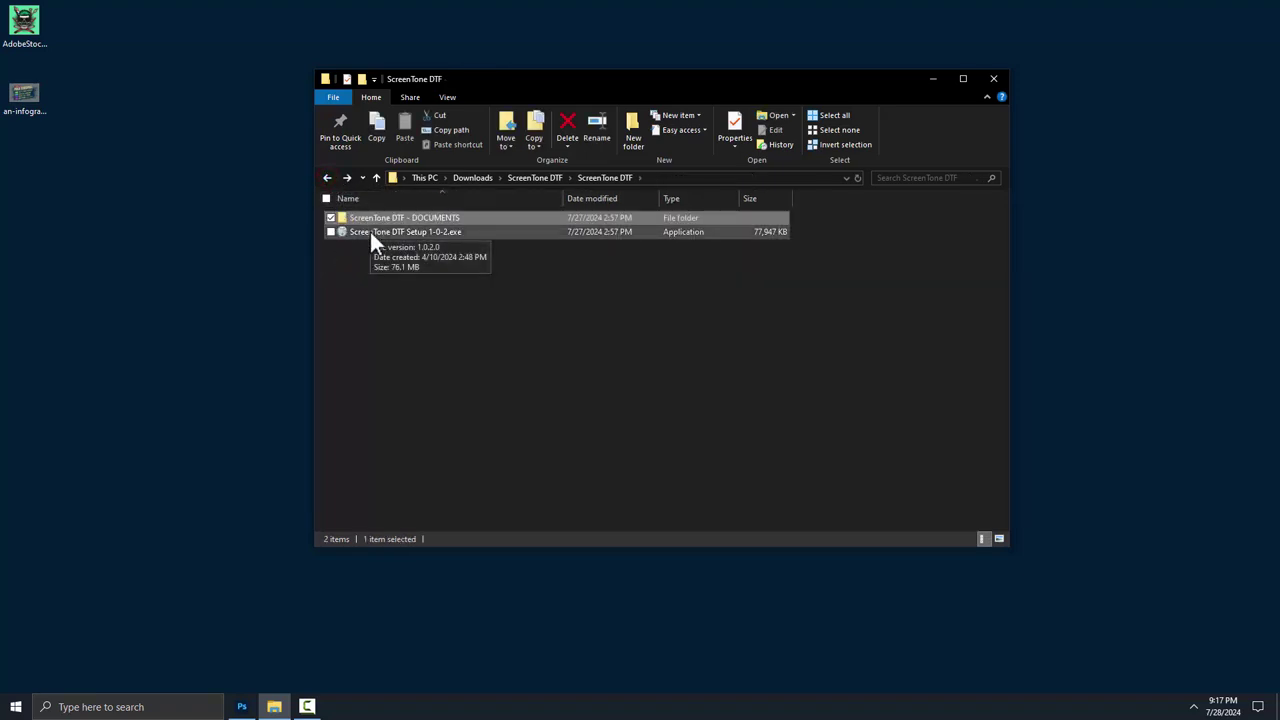
# Step: Run ScreenTone DTF Setup 1-0-2.exe, allowing it past the Windows SmartScreen block
pyautogui.click(363, 236)
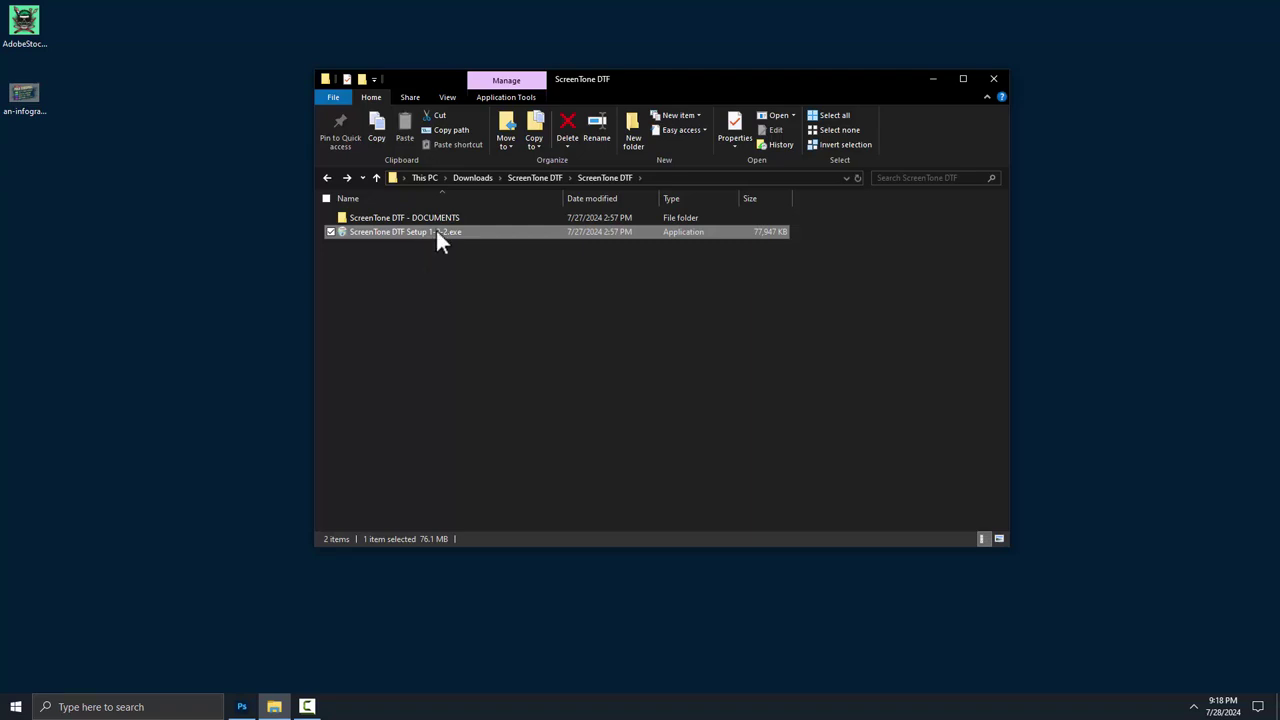
pyautogui.doubleClick(352, 240)
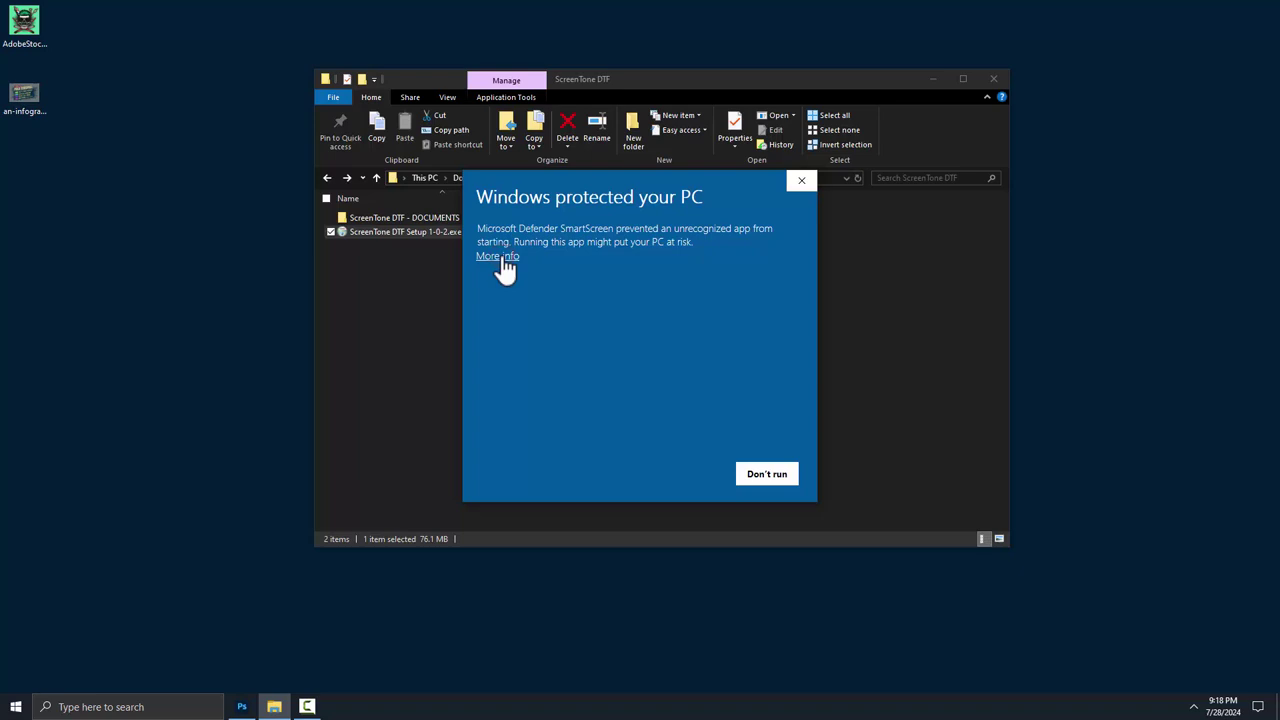
pyautogui.click(503, 257)
pyautogui.moveTo(614, 231); pyautogui.dragTo(759, 255)
pyautogui.click(528, 279)
pyautogui.click(613, 270)
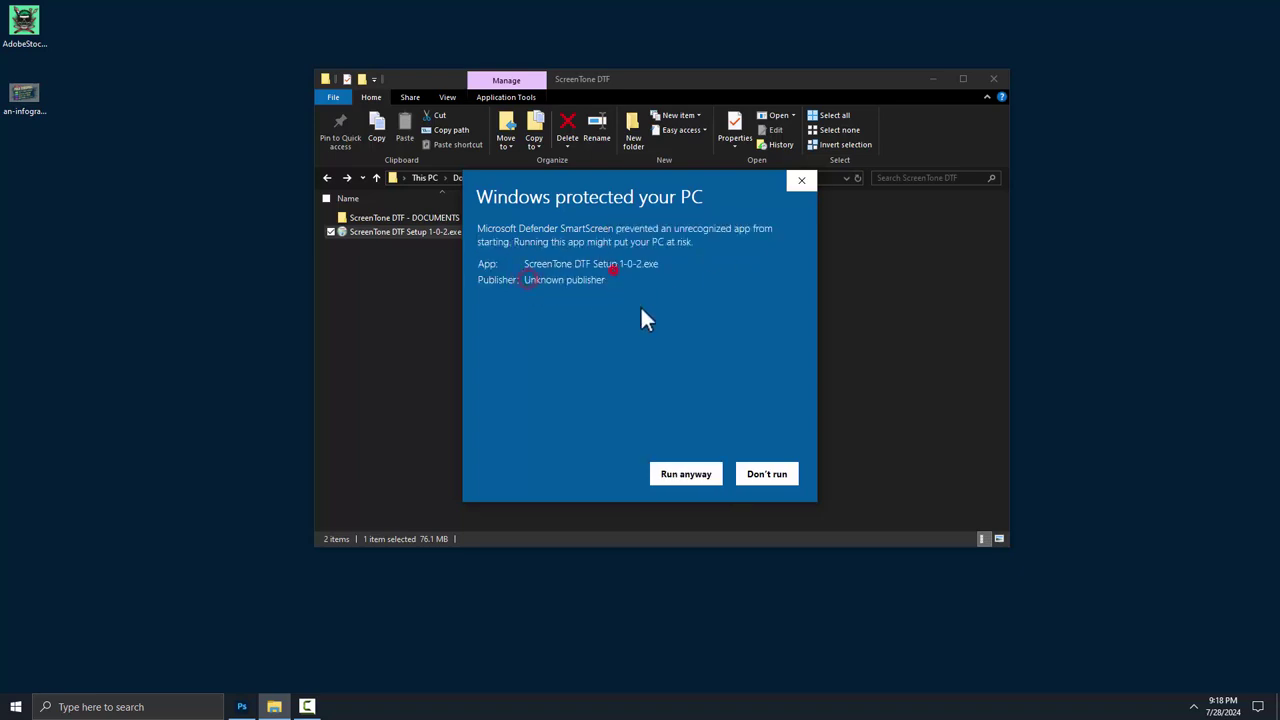
pyautogui.click(682, 474)
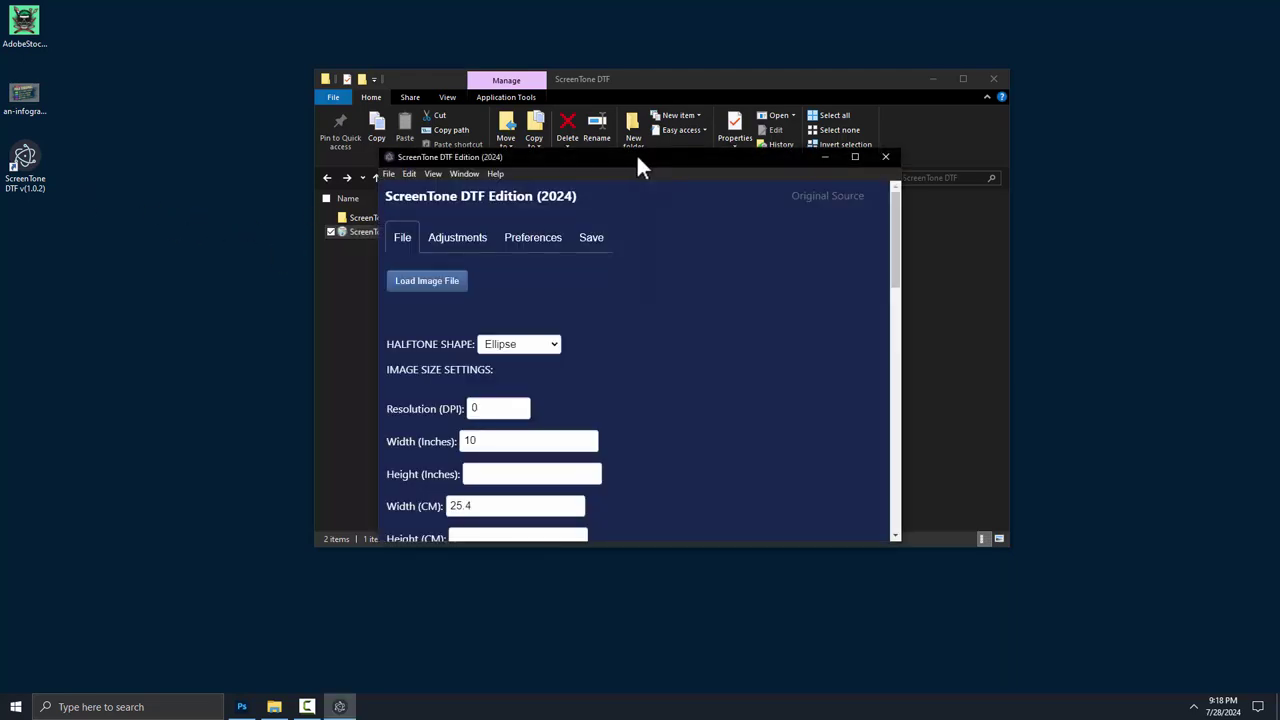
# Step: Minimize the File Explorer window and maximize the ScreenTone DTF Edition window
pyautogui.moveTo(637, 157); pyautogui.dragTo(404, 267)
pyautogui.click(666, 80)
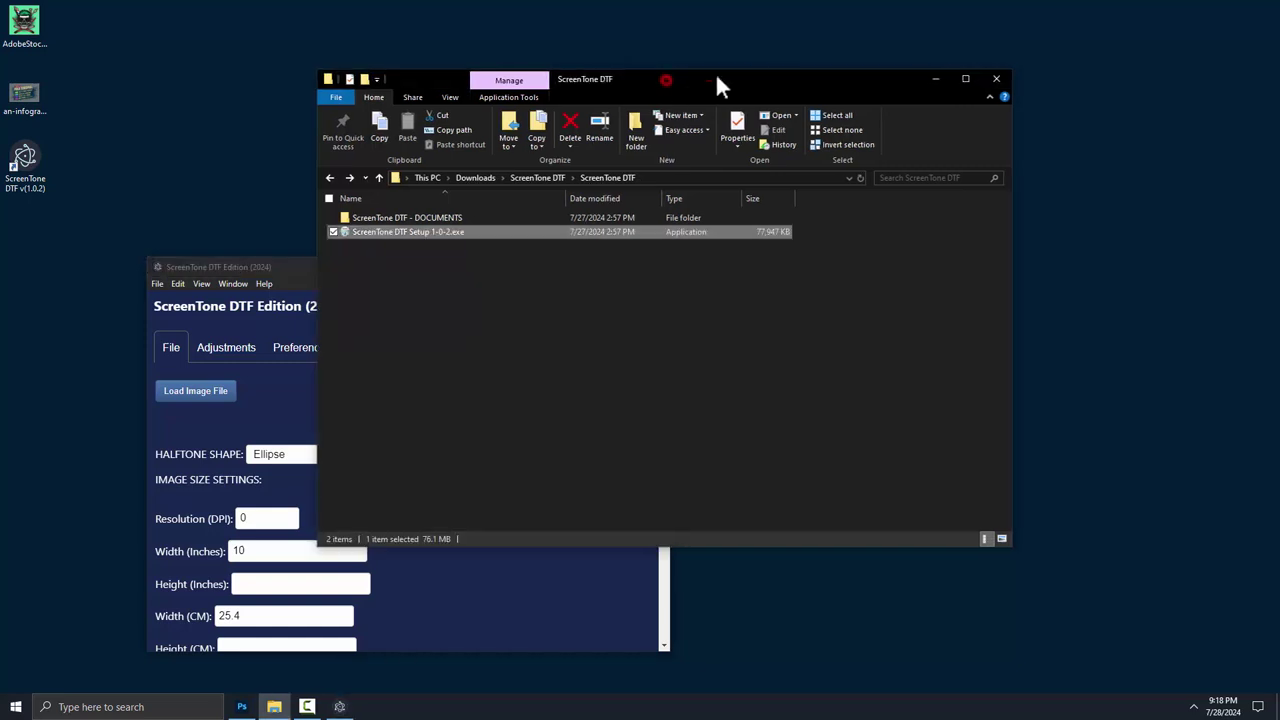
pyautogui.click(937, 77)
pyautogui.moveTo(543, 263); pyautogui.dragTo(637, 158)
pyautogui.click(727, 155)
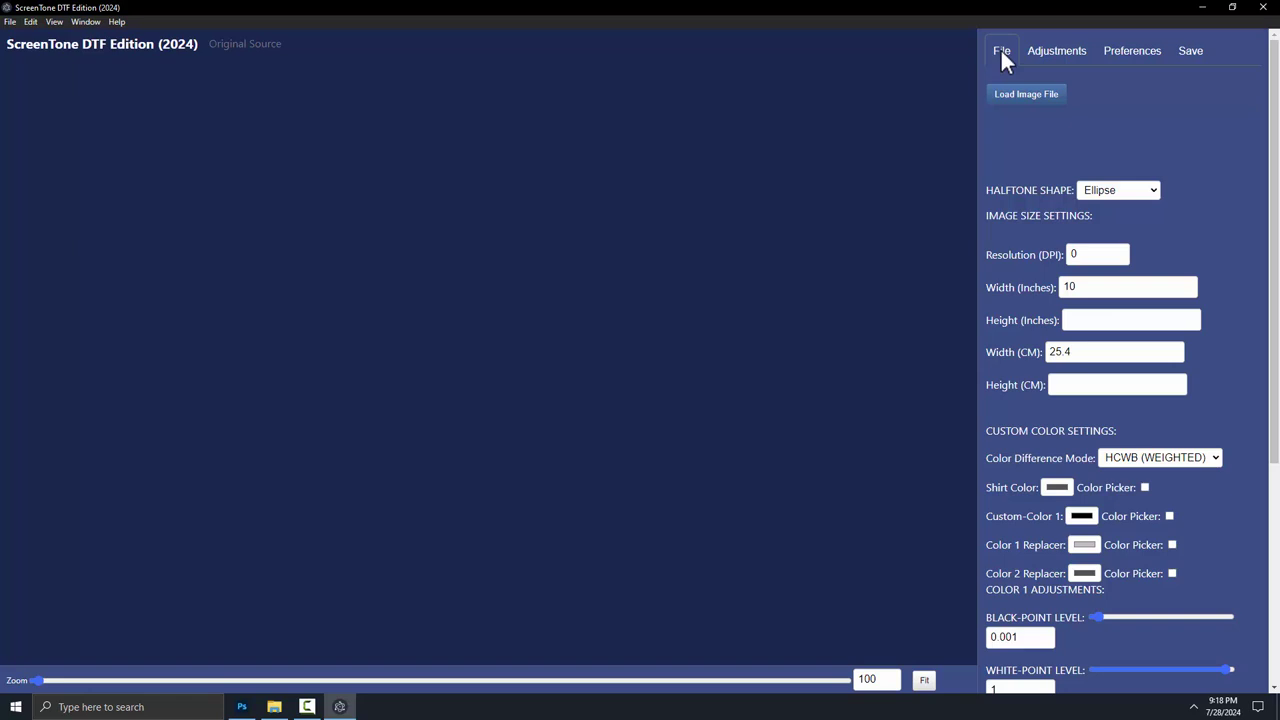
# Step: Load the AdobeStock_490697852_Layers PNG from the Desktop into ScreenTone DTF Edition
pyautogui.click(1027, 95)
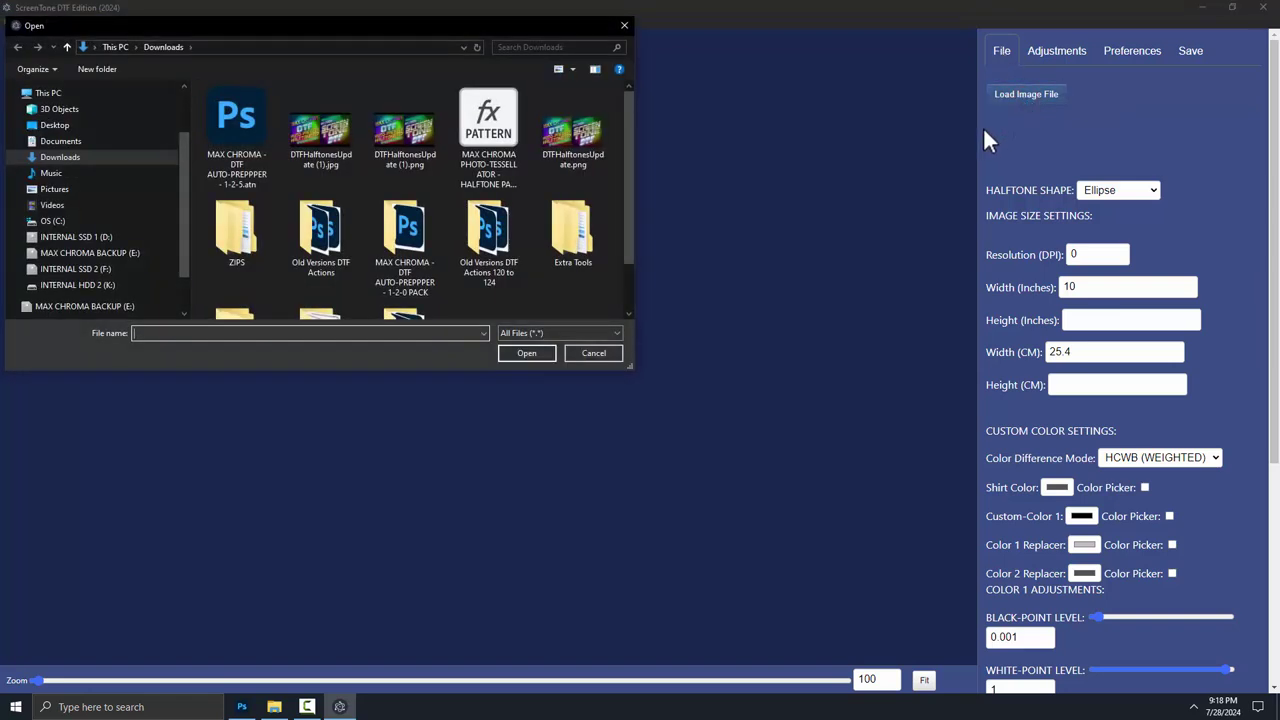
pyautogui.moveTo(430, 30); pyautogui.dragTo(596, 85)
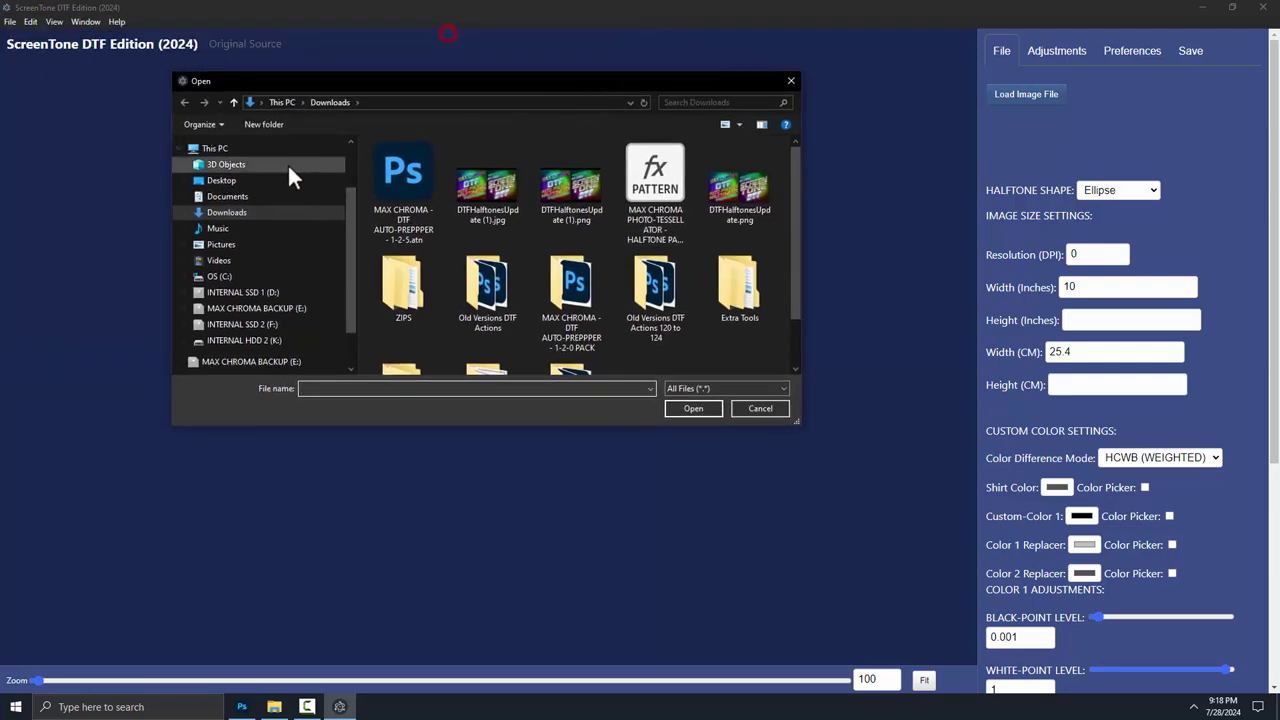
pyautogui.click(222, 181)
pyautogui.doubleClick(477, 185)
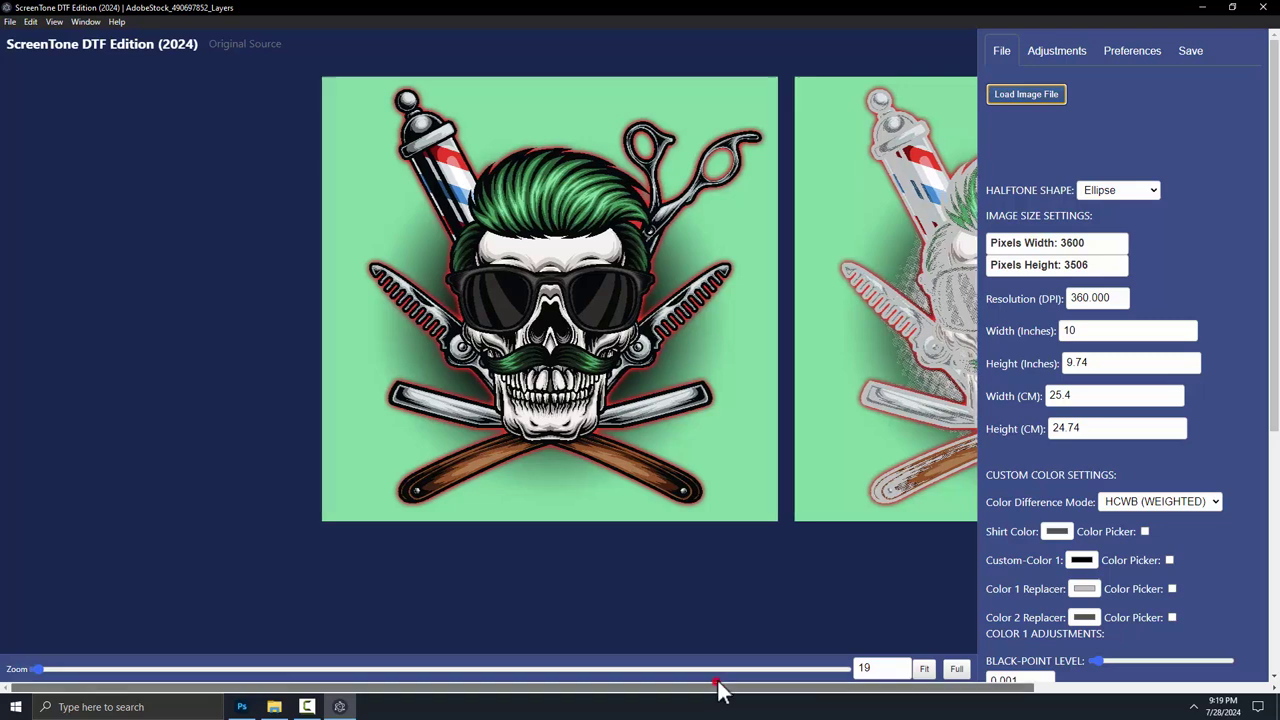
# Step: Compare the source image with its halftone preview and display the image adjustment settings
pyautogui.moveTo(720, 687); pyautogui.dragTo(954, 687)
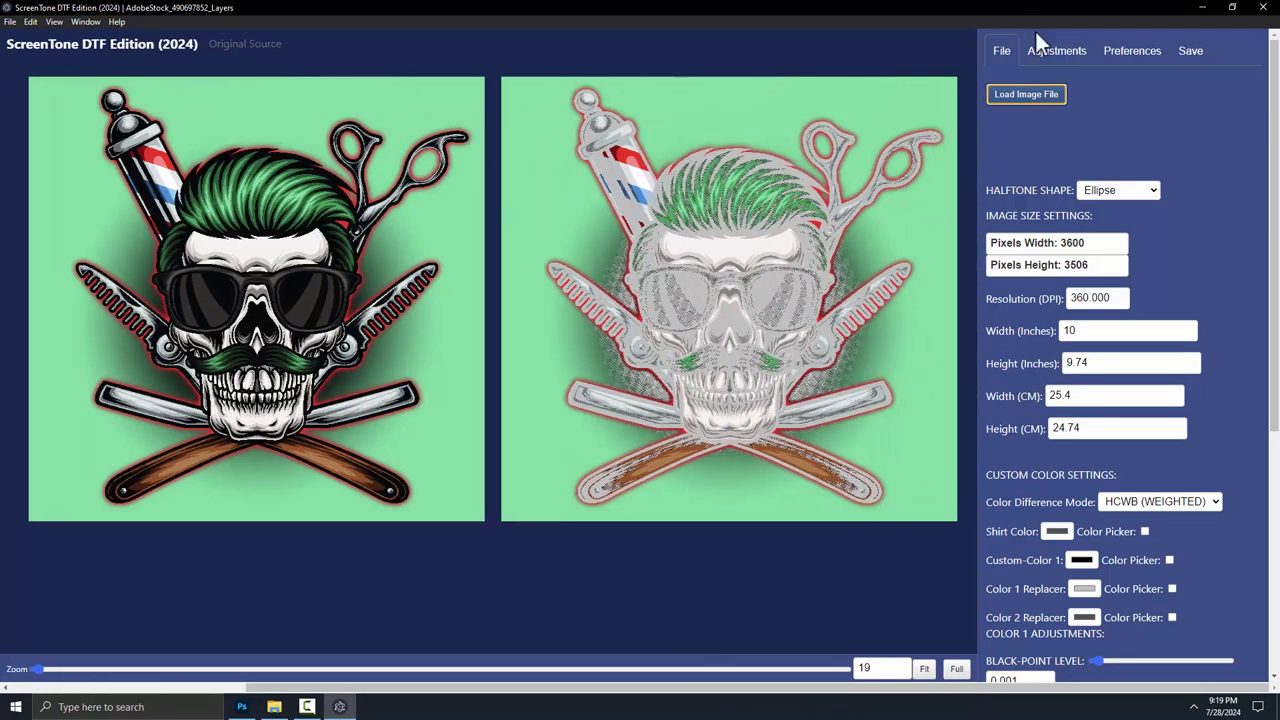
pyautogui.click(1058, 52)
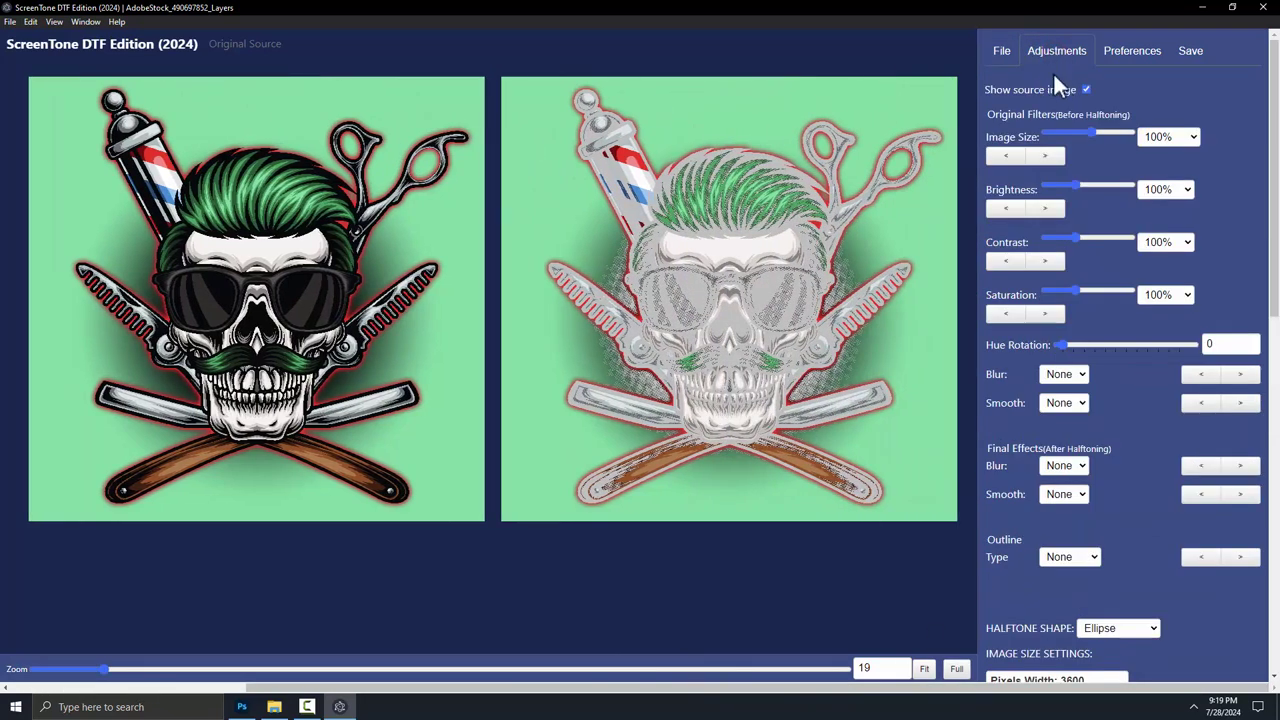
# Step: Hide the source image, show it again, and bring the source and halftone preview into view side by side
pyautogui.click(1086, 90)
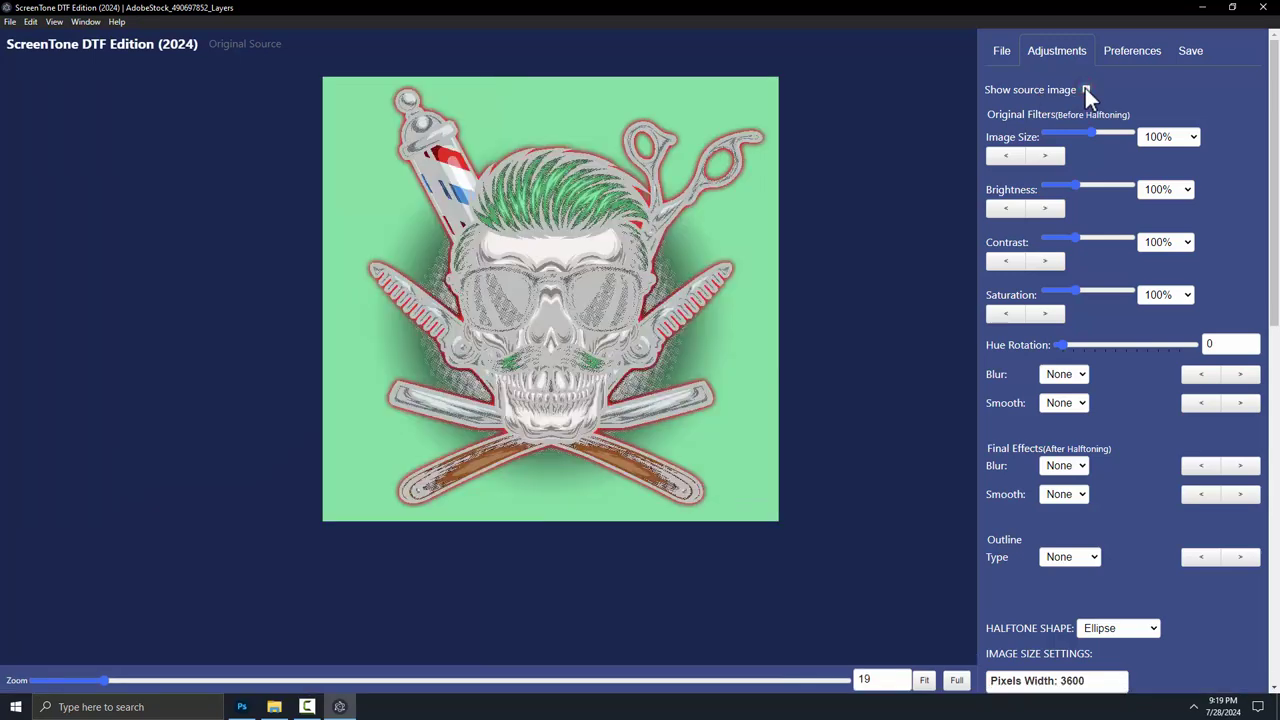
pyautogui.click(1086, 90)
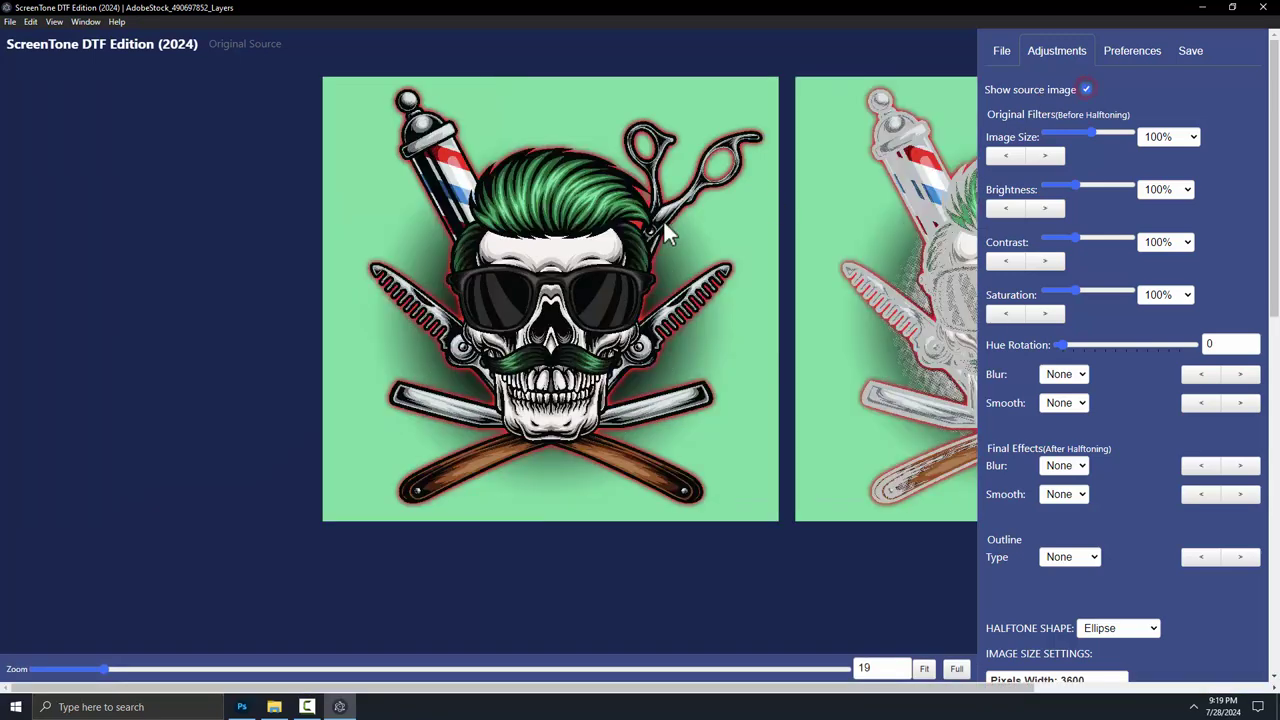
pyautogui.click(604, 686)
pyautogui.moveTo(665, 697); pyautogui.dragTo(923, 694)
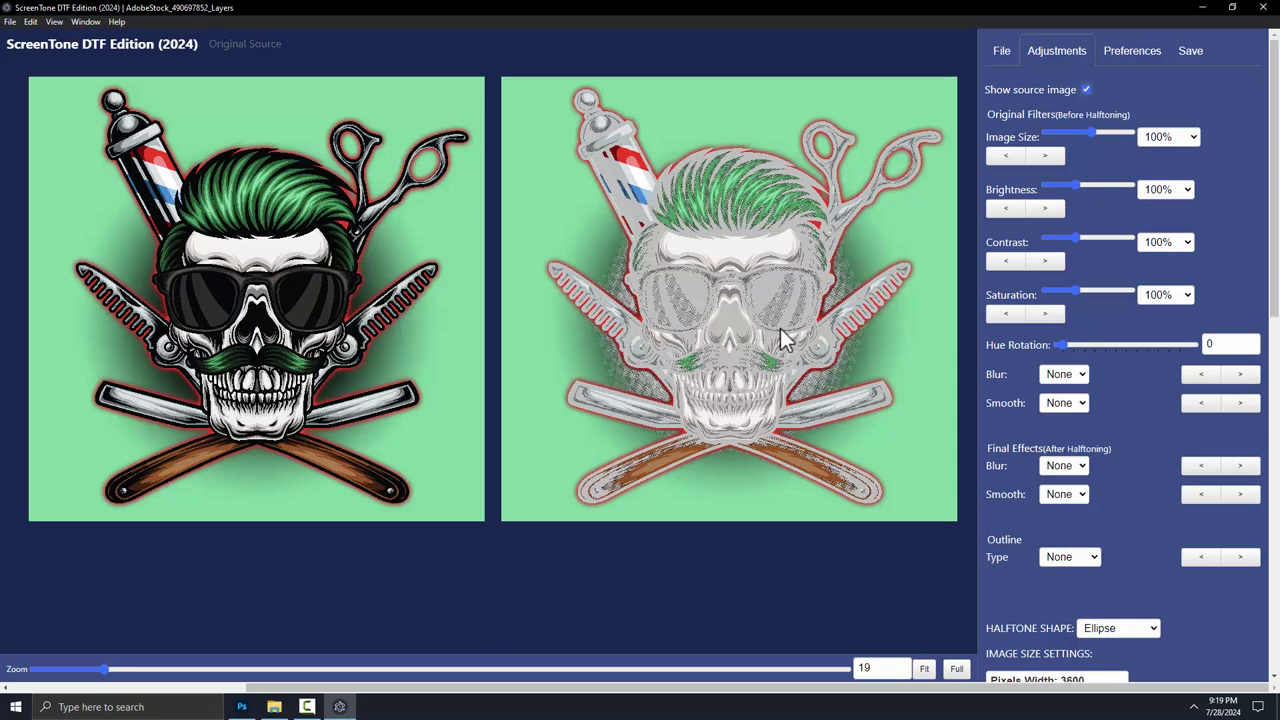
# Step: Examine the file's image size settings, including pixel dimensions, resolution and width in inches
pyautogui.click(1002, 52)
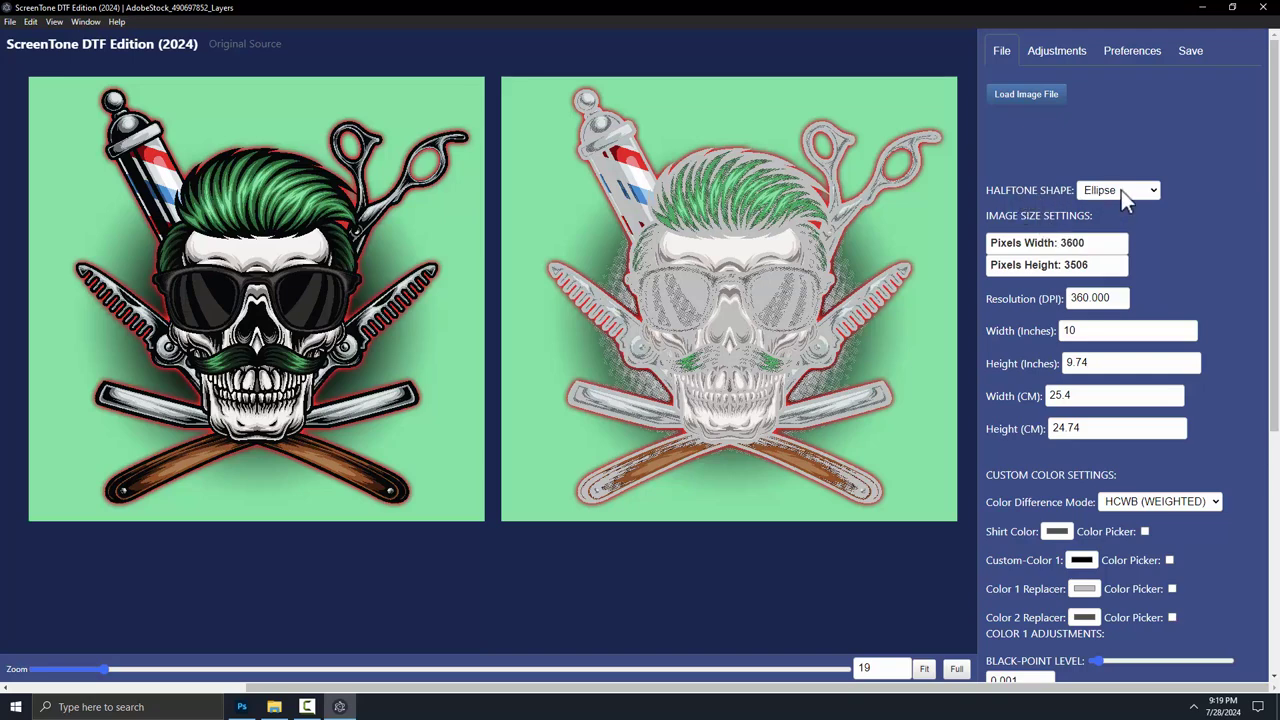
pyautogui.doubleClick(1065, 243)
pyautogui.doubleClick(1076, 265)
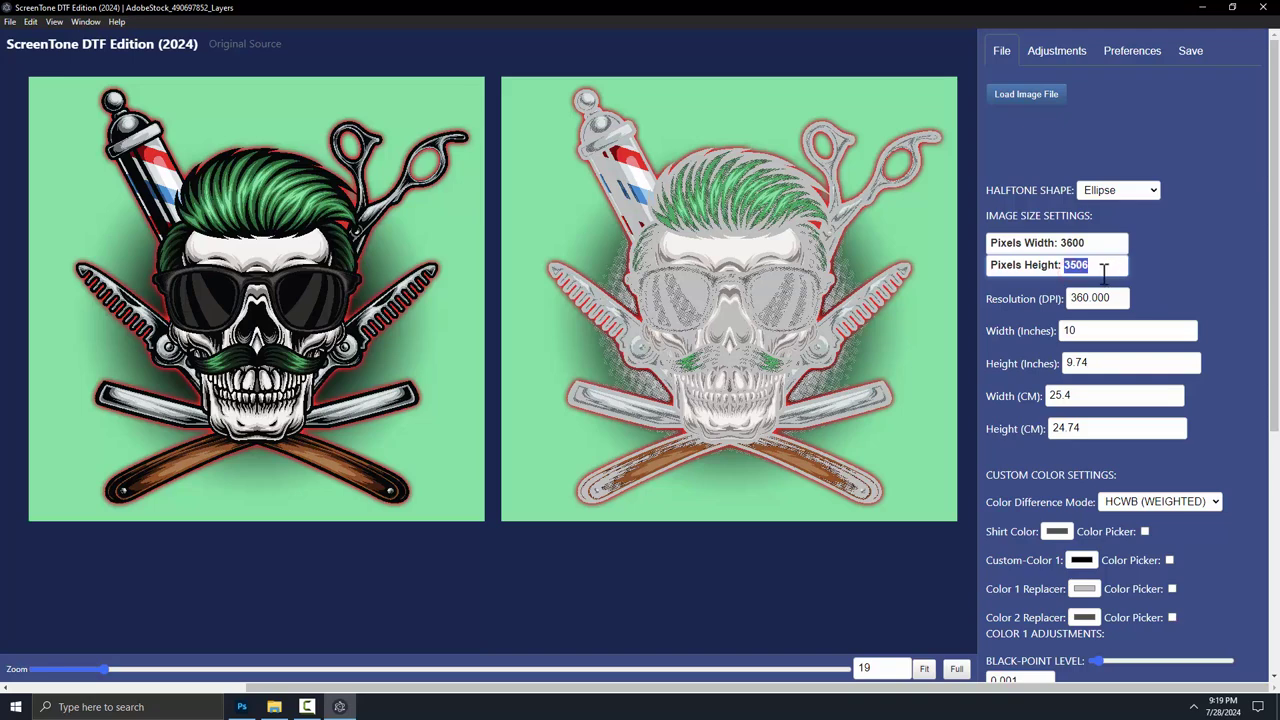
pyautogui.click(1152, 290)
pyautogui.moveTo(1005, 247); pyautogui.dragTo(1072, 254)
pyautogui.click(1155, 279)
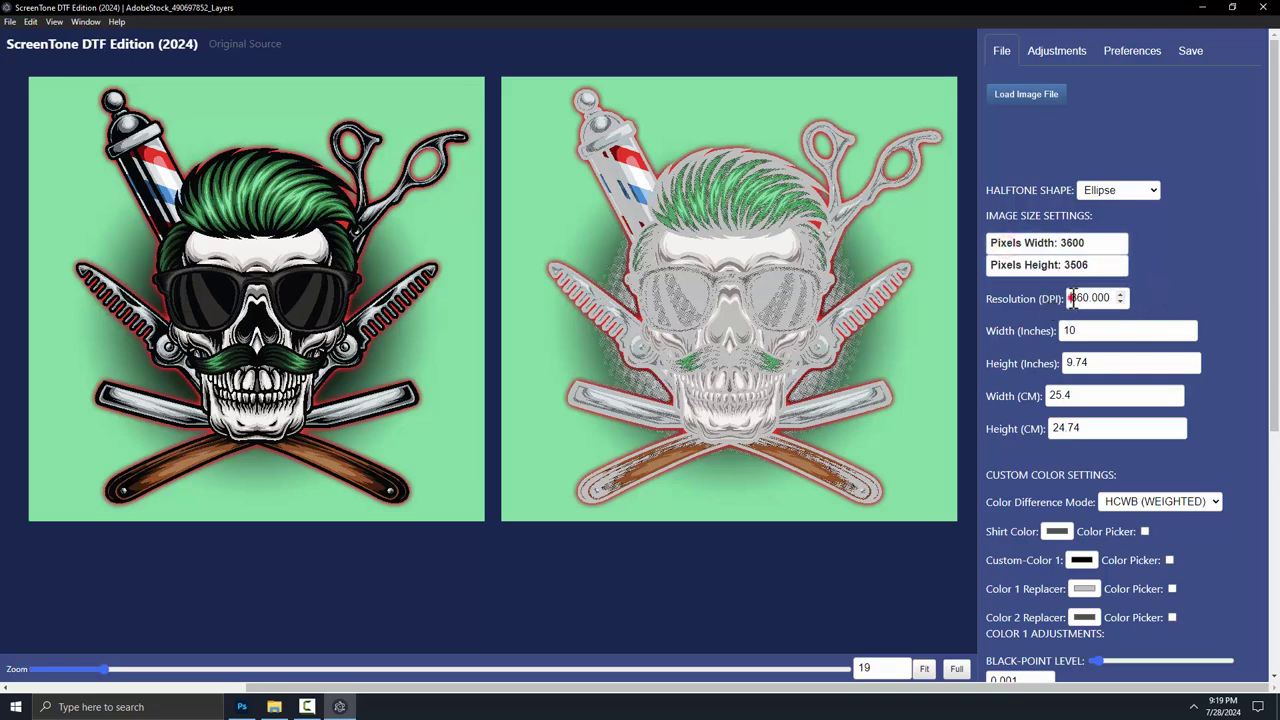
pyautogui.moveTo(1071, 298); pyautogui.dragTo(1049, 343)
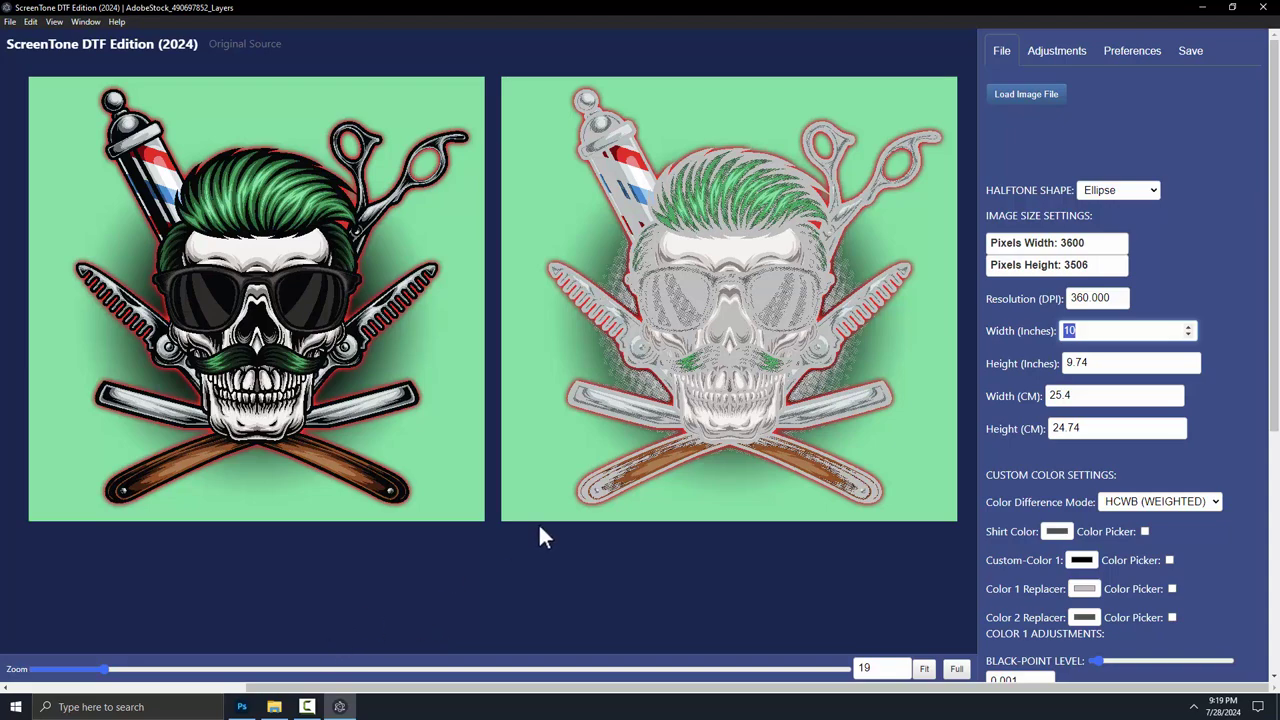
# Step: Switch to Photoshop, check the artwork's image size and resolution without changing them, and return to ScreenTone DTF Edition
pyautogui.click(241, 706)
pyautogui.click(77, 8)
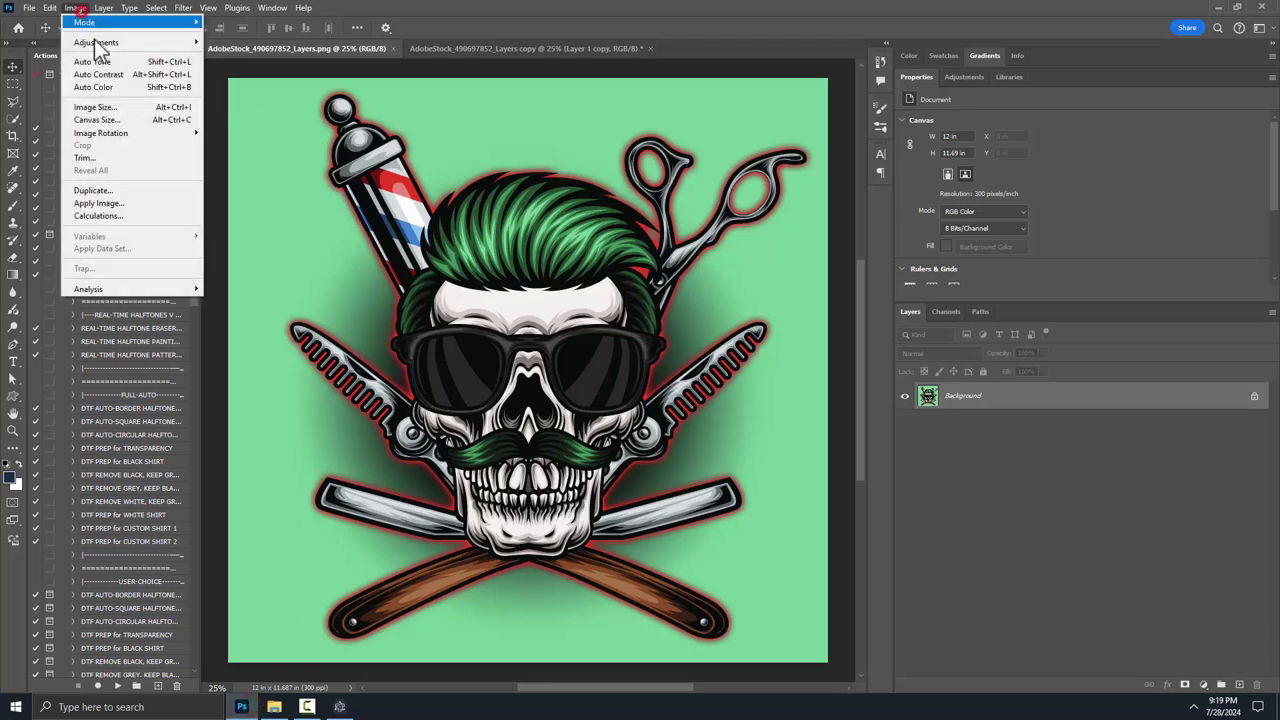
pyautogui.click(112, 108)
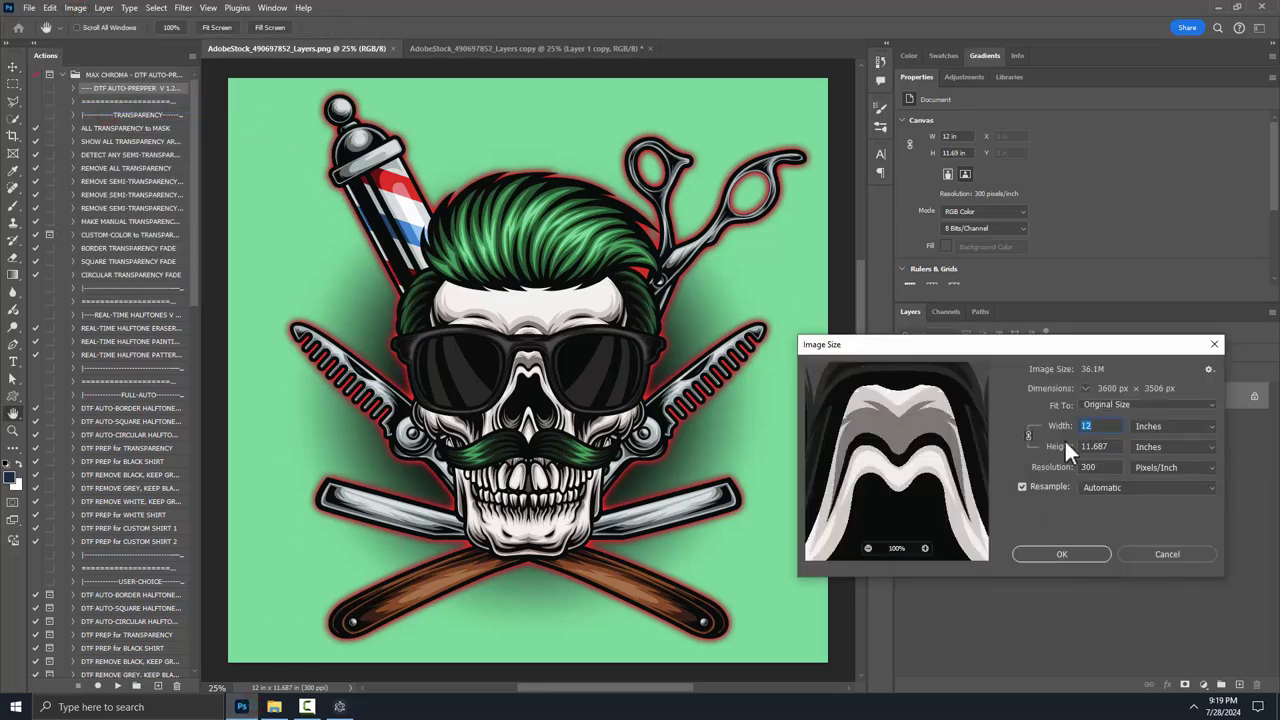
pyautogui.click(1158, 551)
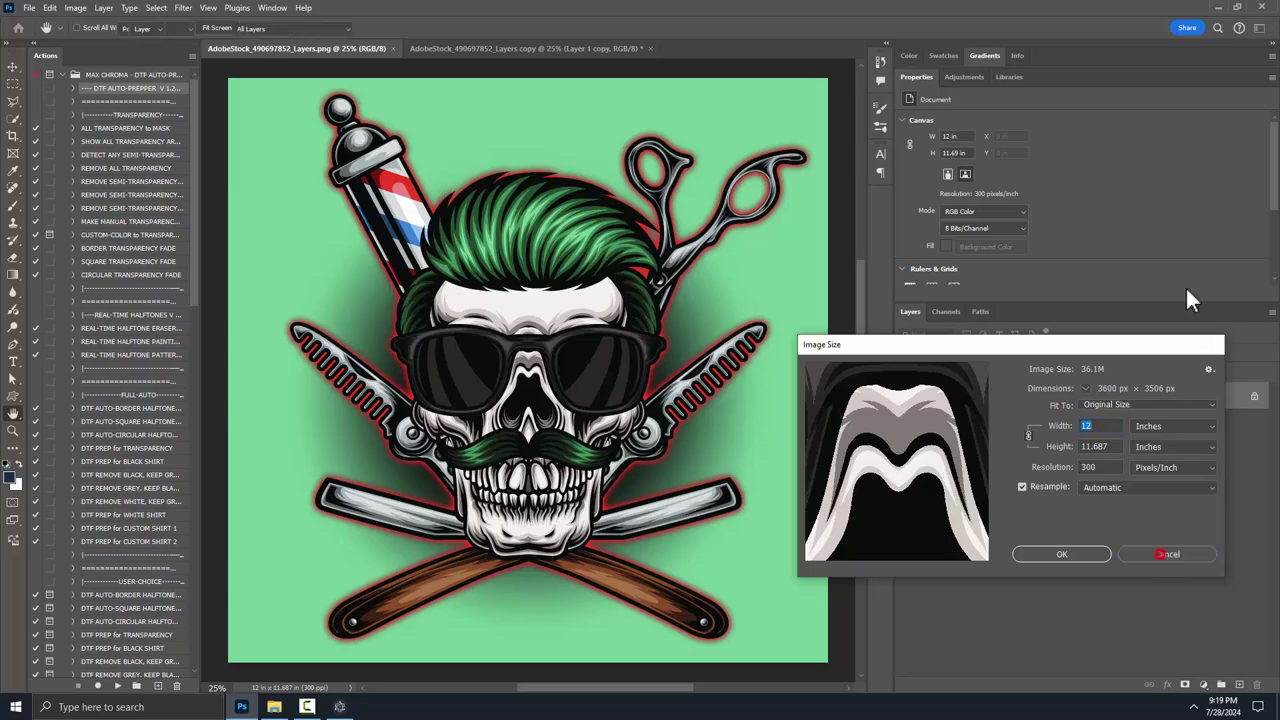
pyautogui.click(1218, 6)
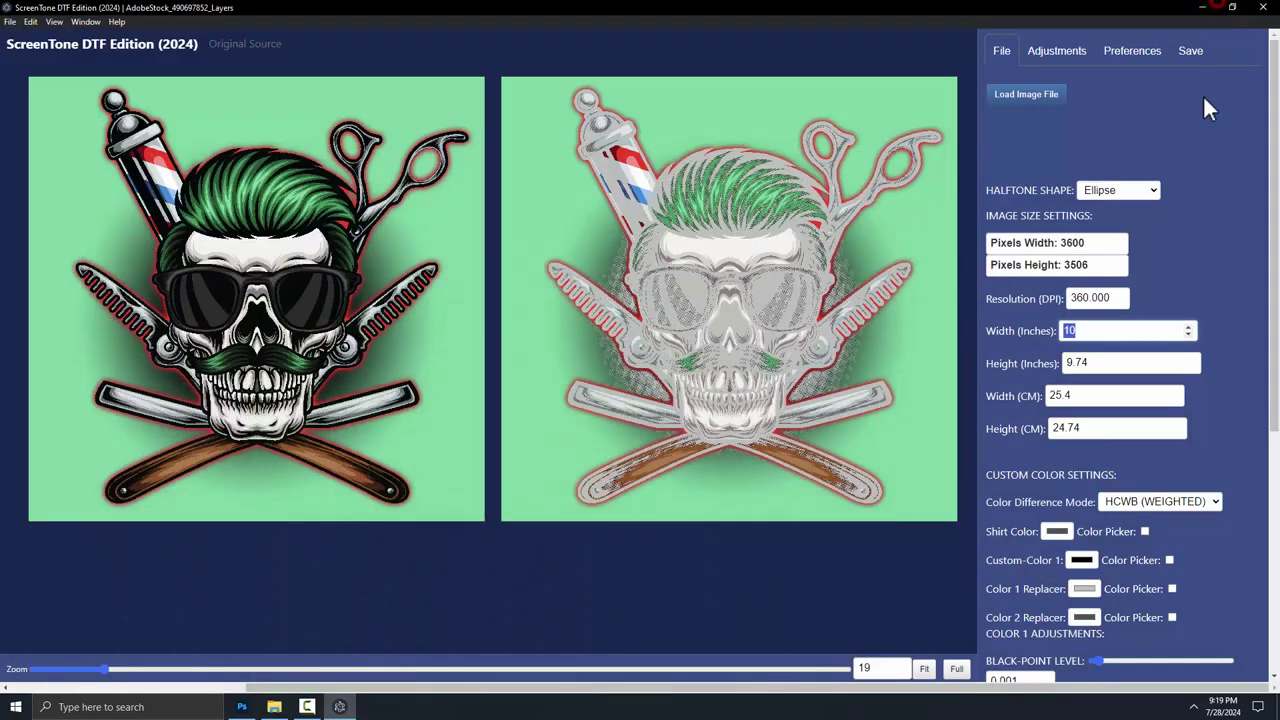
# Step: Set the image resolution to 300 DPI and check the resulting print width and height
pyautogui.click(1095, 242)
pyautogui.moveTo(1066, 265); pyautogui.dragTo(1097, 266)
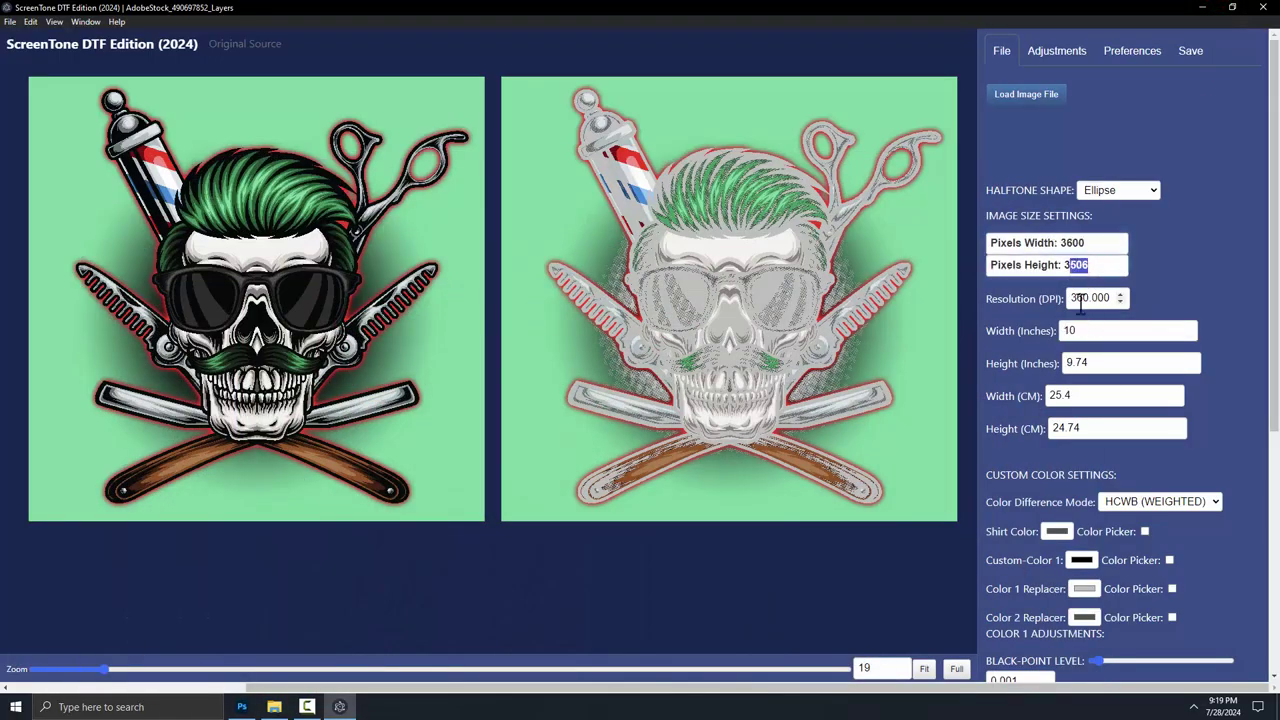
pyautogui.doubleClick(1080, 300)
pyautogui.write('300')
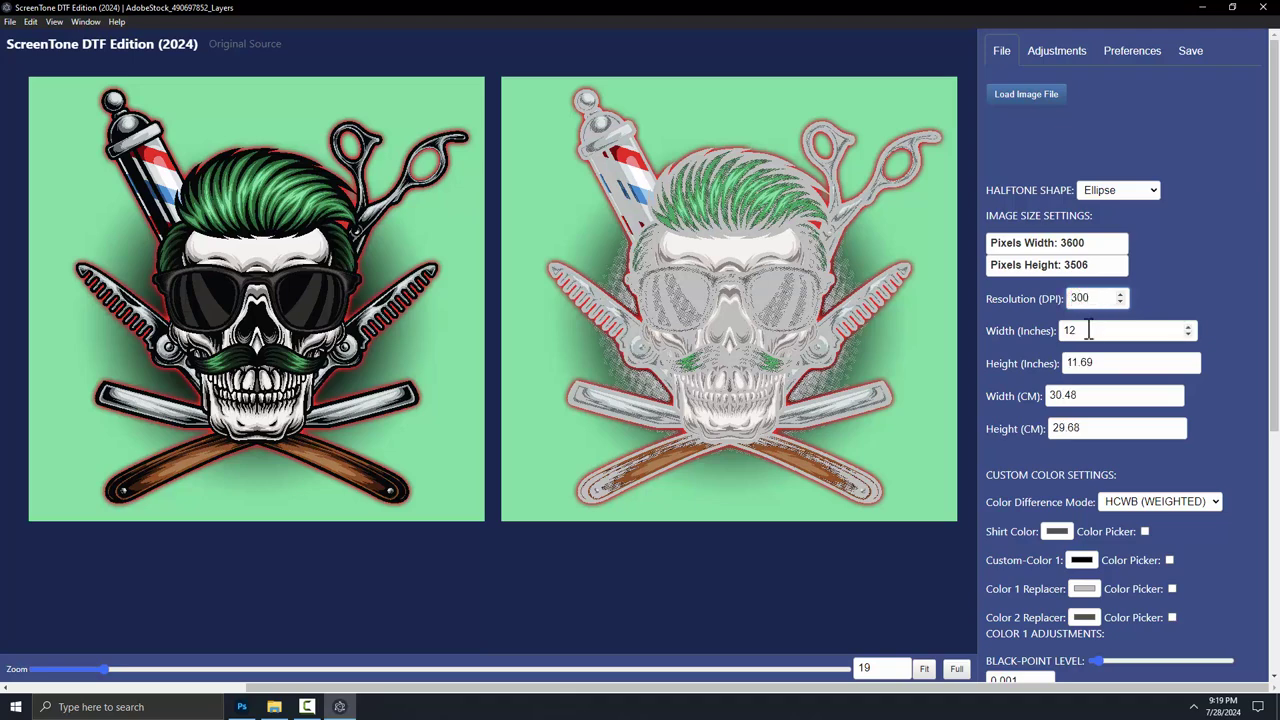
pyautogui.doubleClick(1084, 330)
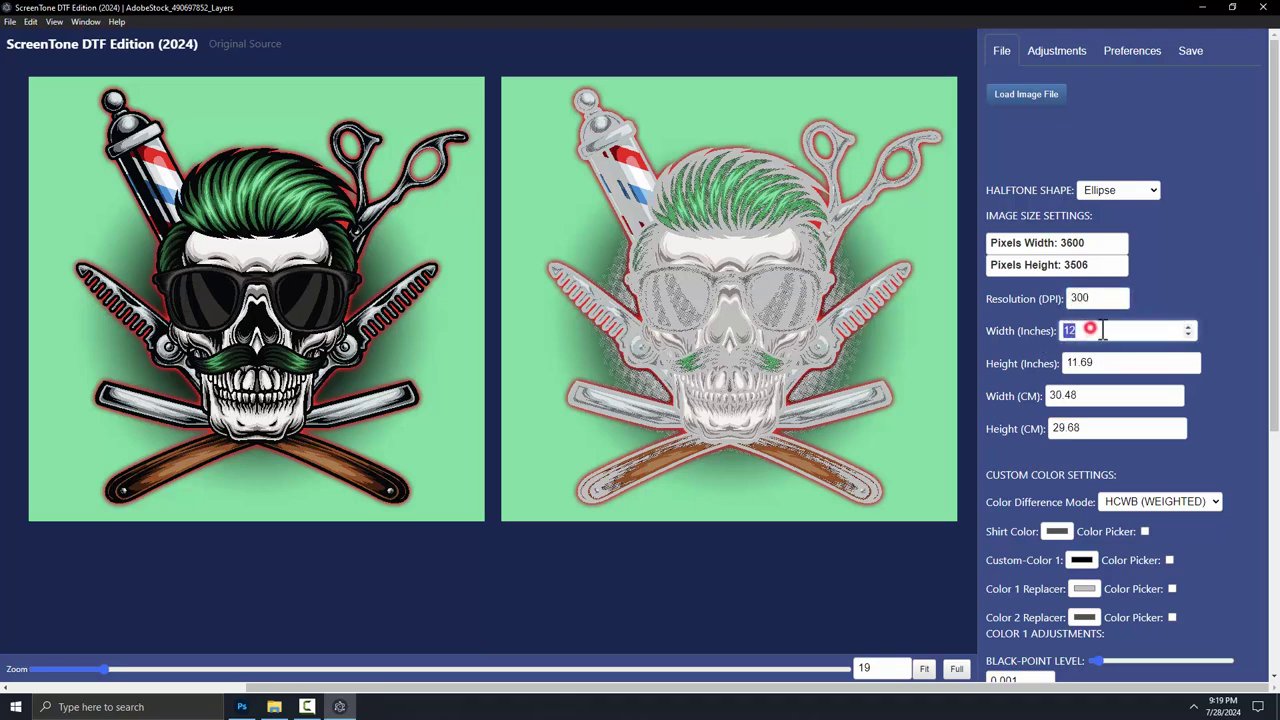
pyautogui.click(1110, 362)
# Step: Examine the custom color settings, the Color 1 adjustments and the DTF Color Replacement Mode options
pyautogui.scroll(-2, 1096, 385)
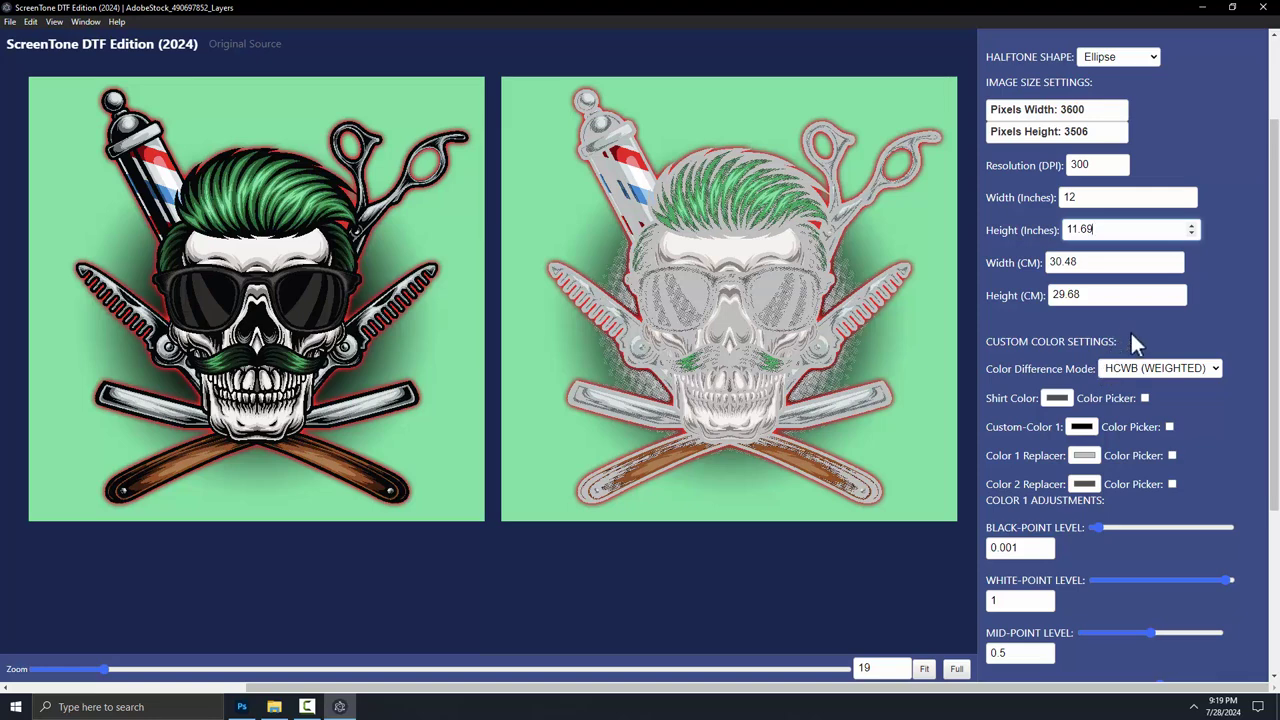
pyautogui.scroll(-1, 1095, 378)
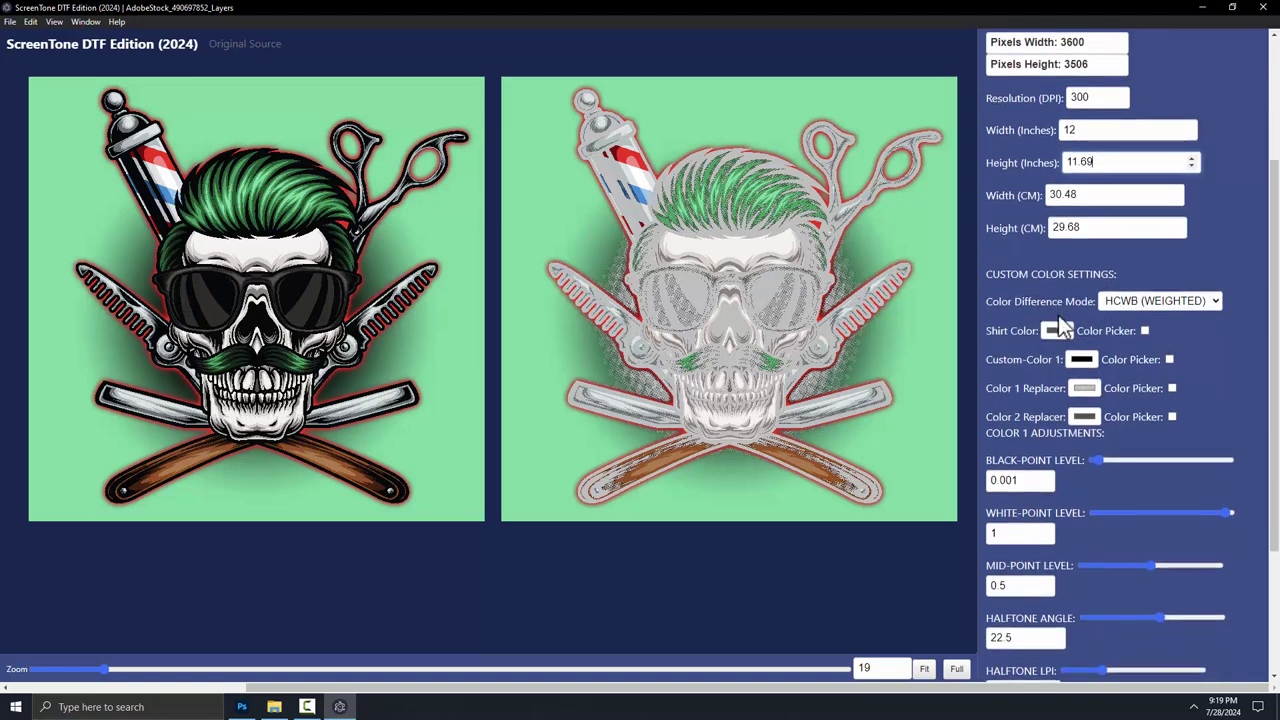
pyautogui.scroll(-2, 1058, 315)
pyautogui.scroll(5, 1093, 370)
pyautogui.scroll(-5, 1075, 295)
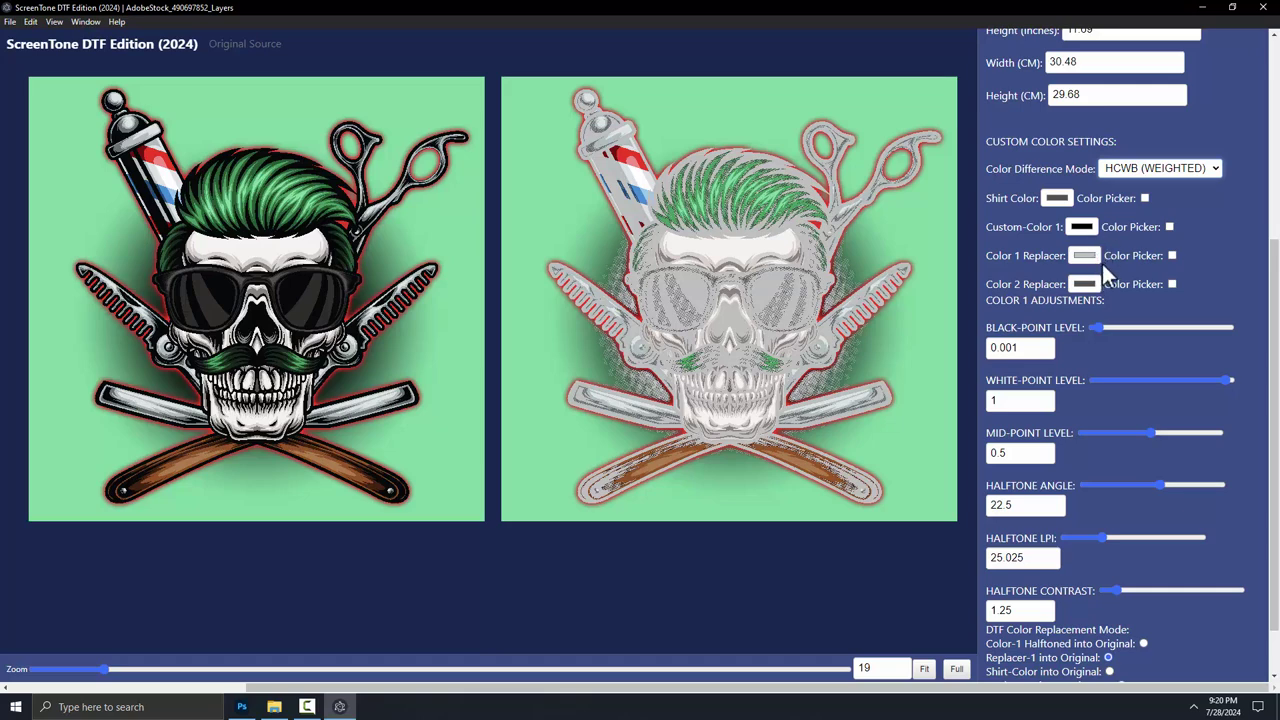
pyautogui.scroll(-1, 1092, 298)
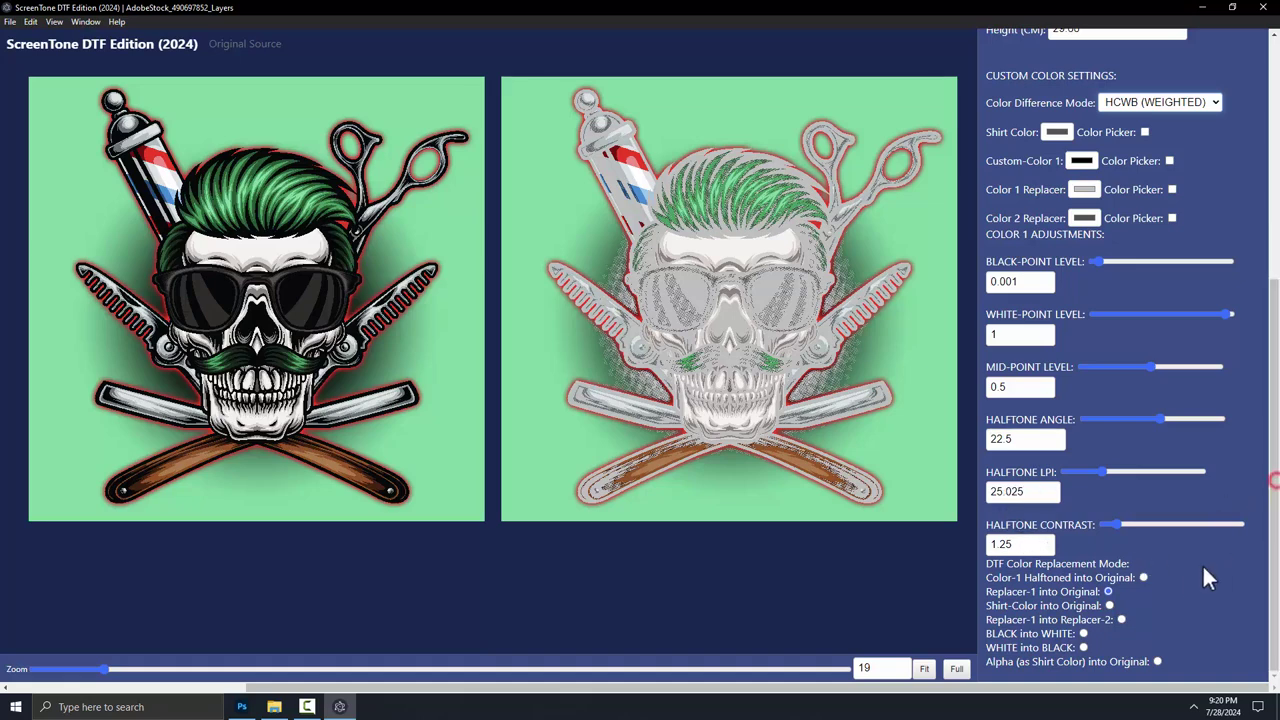
pyautogui.moveTo(988, 562); pyautogui.dragTo(1120, 578)
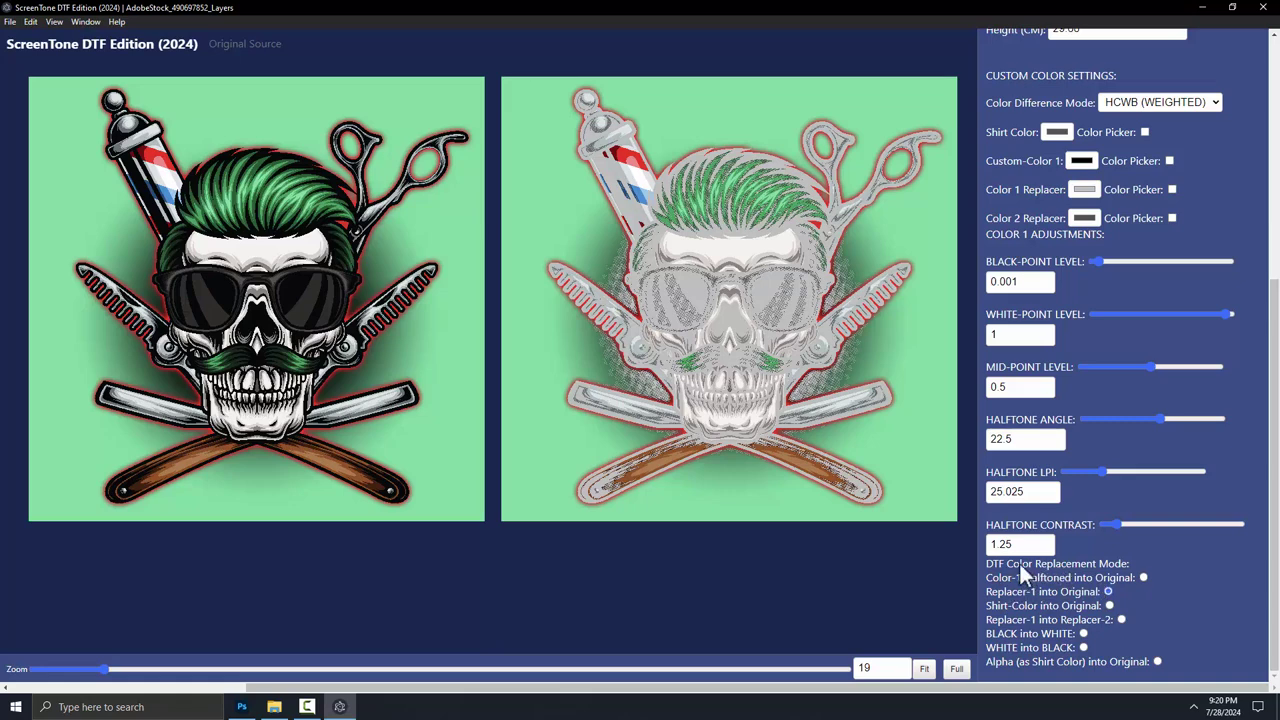
pyautogui.moveTo(986, 563); pyautogui.dragTo(1123, 562)
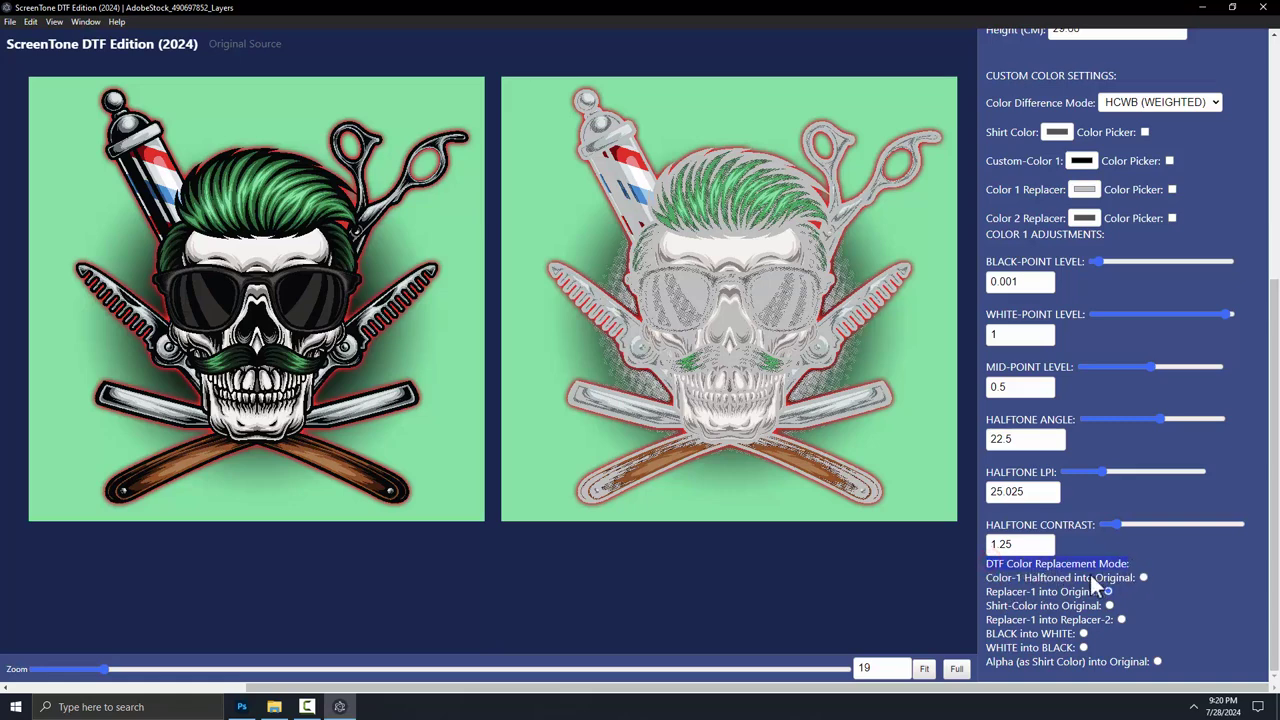
pyautogui.click(1008, 569)
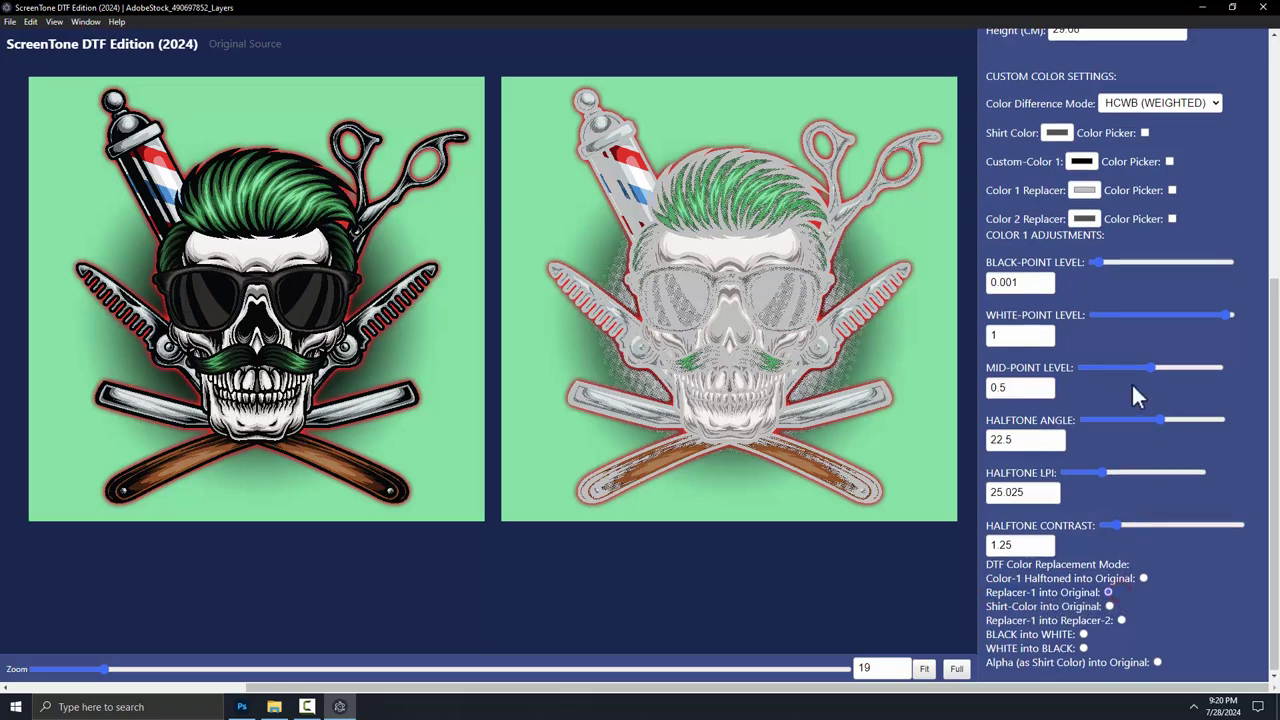
# Step: Choose pure black for Custom-Color 1 from its color palette
pyautogui.scroll(1, 1130, 380)
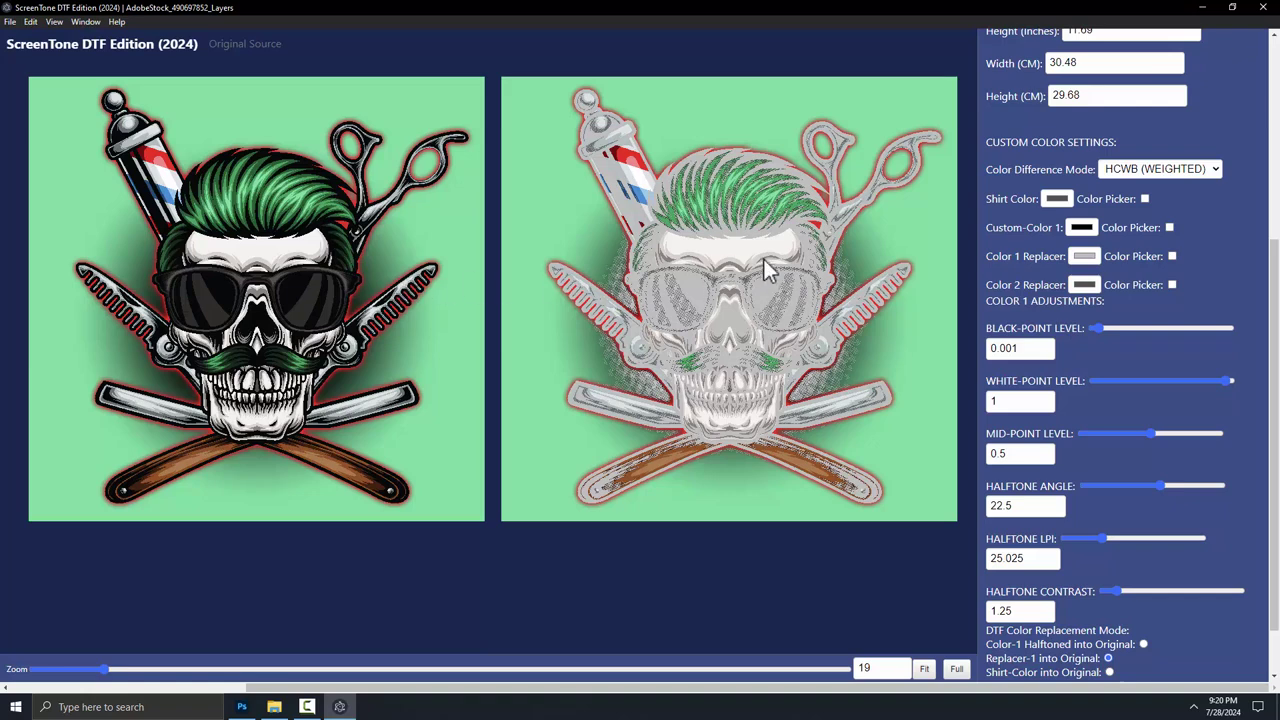
pyautogui.click(1081, 228)
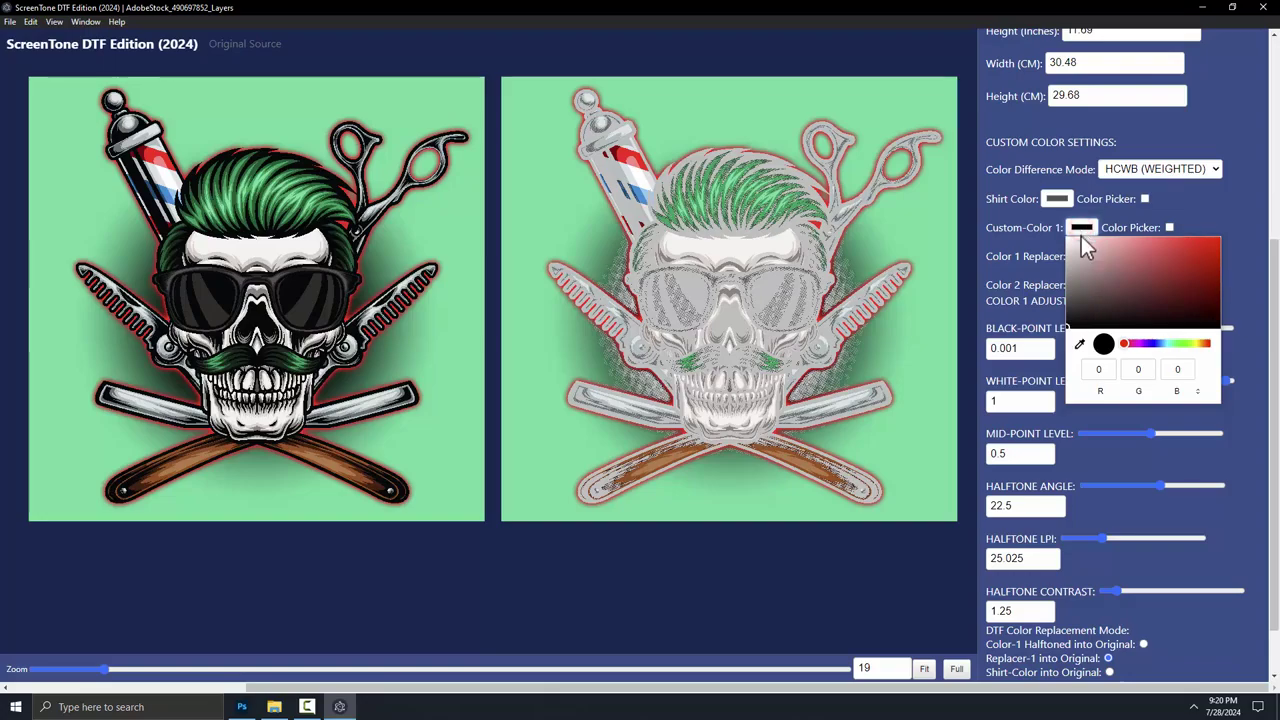
pyautogui.moveTo(1084, 314); pyautogui.dragTo(1053, 336)
pyautogui.click(1193, 215)
# Step: Enable the Custom-Color 1 color picker and sample the dark sunglasses lens, then the source image's light green background
pyautogui.click(1169, 228)
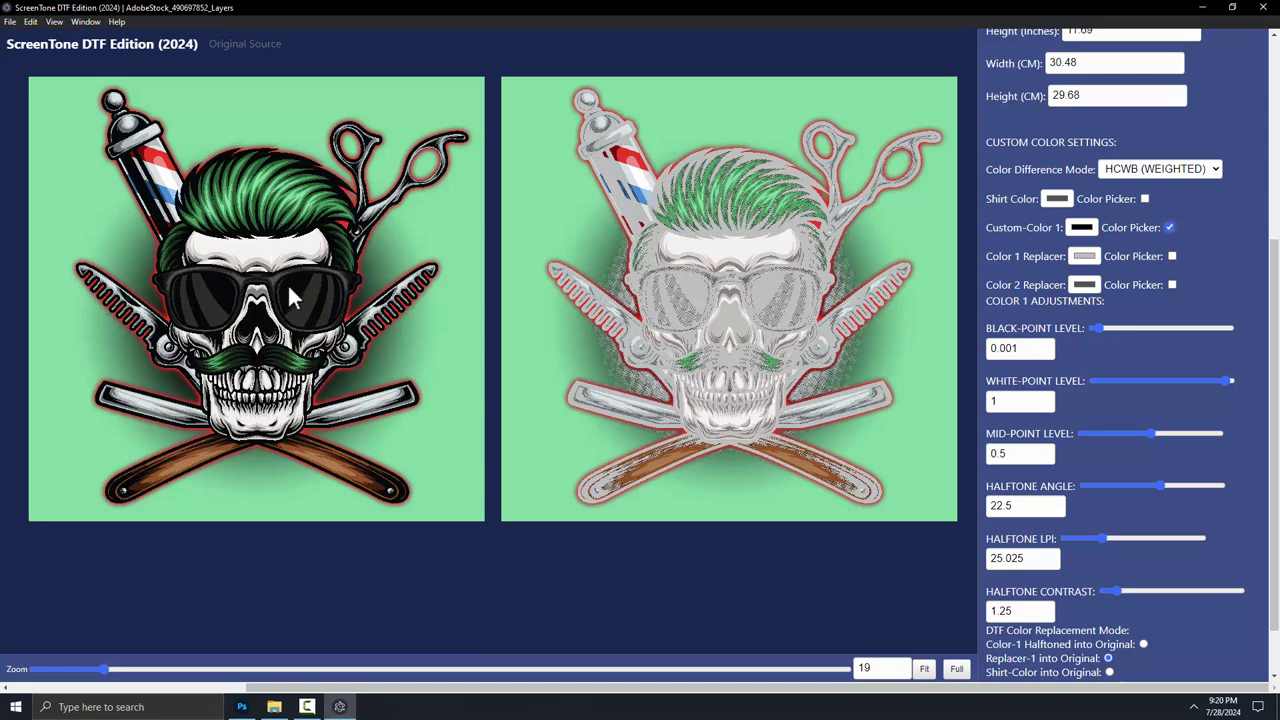
pyautogui.click(311, 296)
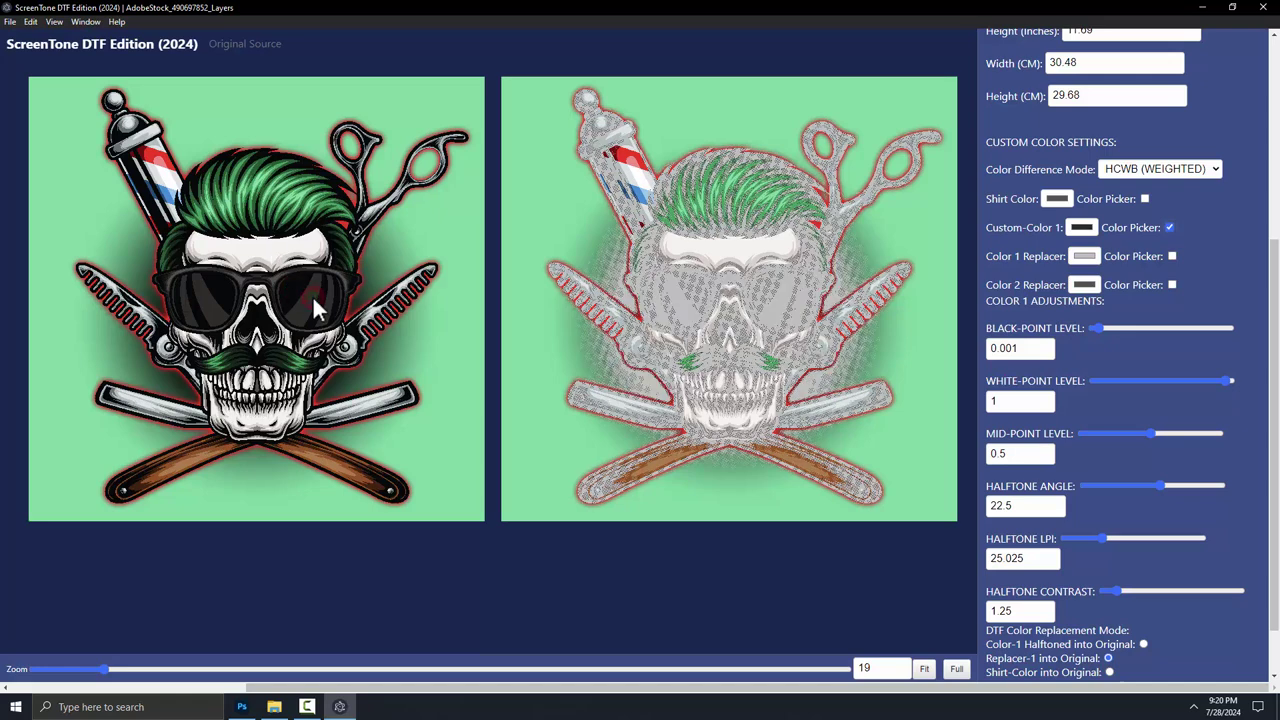
pyautogui.click(460, 208)
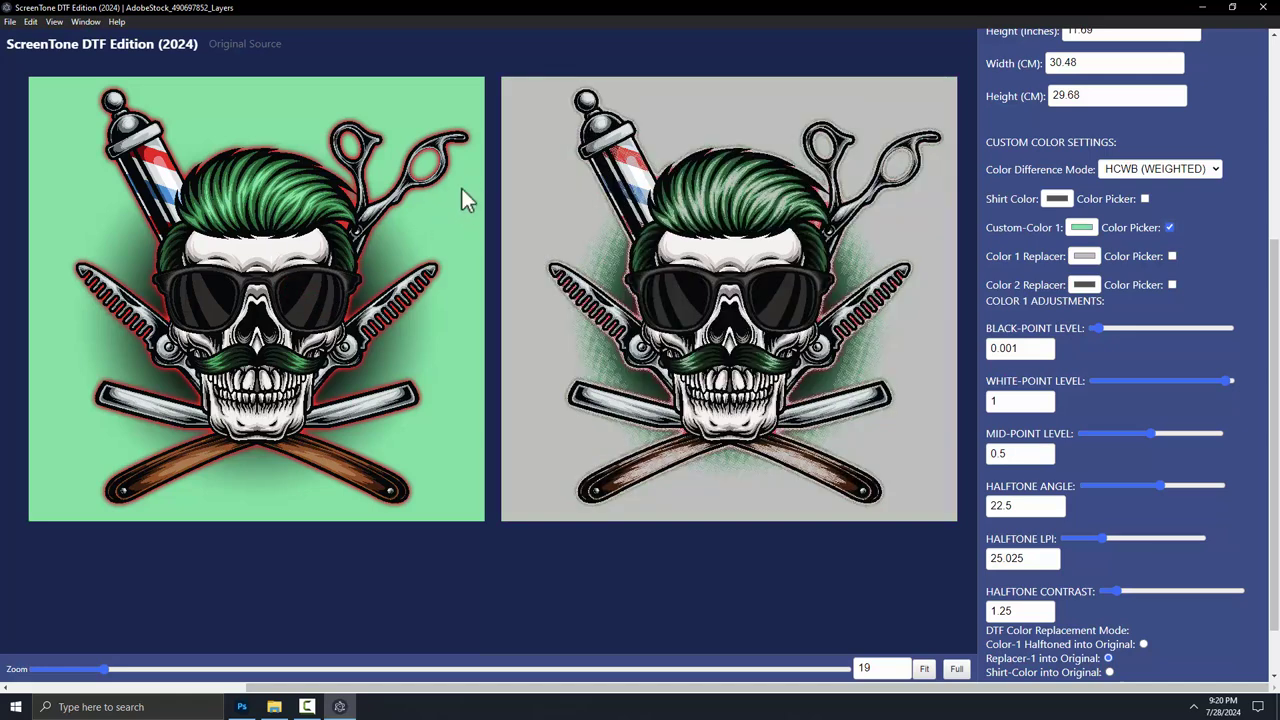
pyautogui.click(427, 232)
pyautogui.moveTo(367, 266); pyautogui.dragTo(451, 201)
# Step: Change the Color 1 Replacer to purple, then shift its hue to magenta with RGB 195, 34, 174
pyautogui.click(1086, 258)
pyautogui.click(1150, 372)
pyautogui.click(1165, 322)
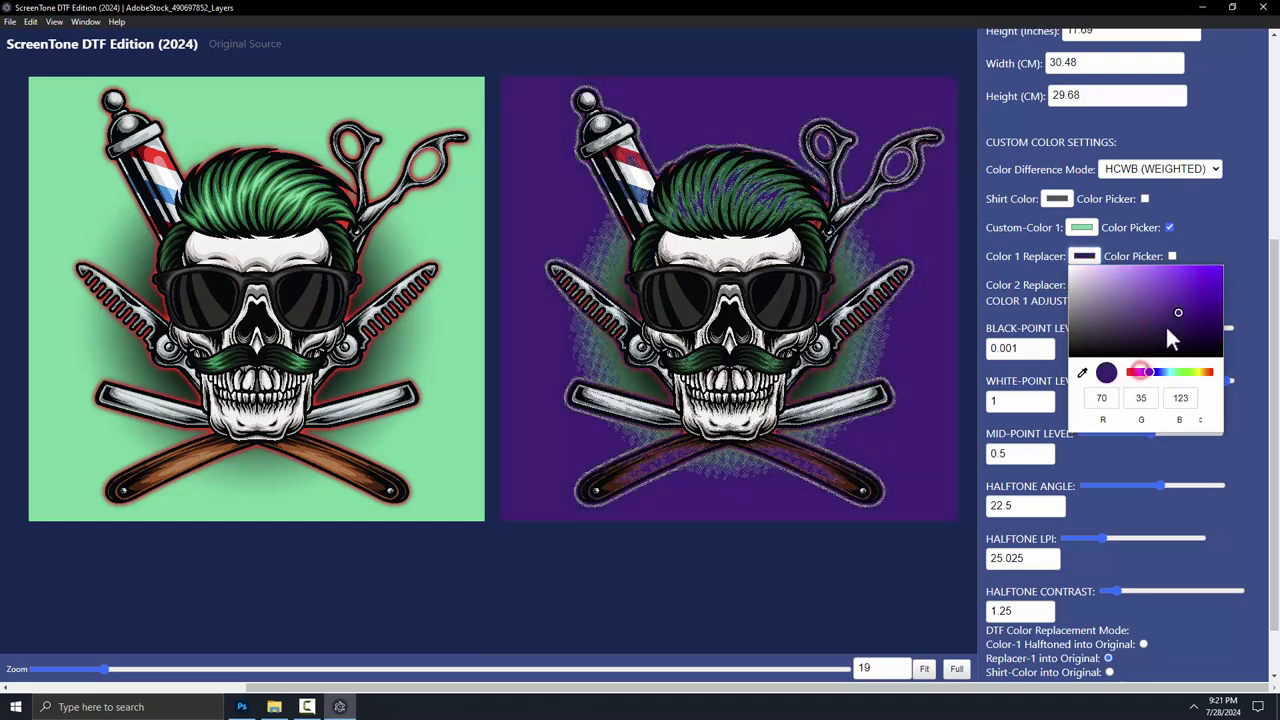
pyautogui.click(1185, 298)
pyautogui.click(1199, 292)
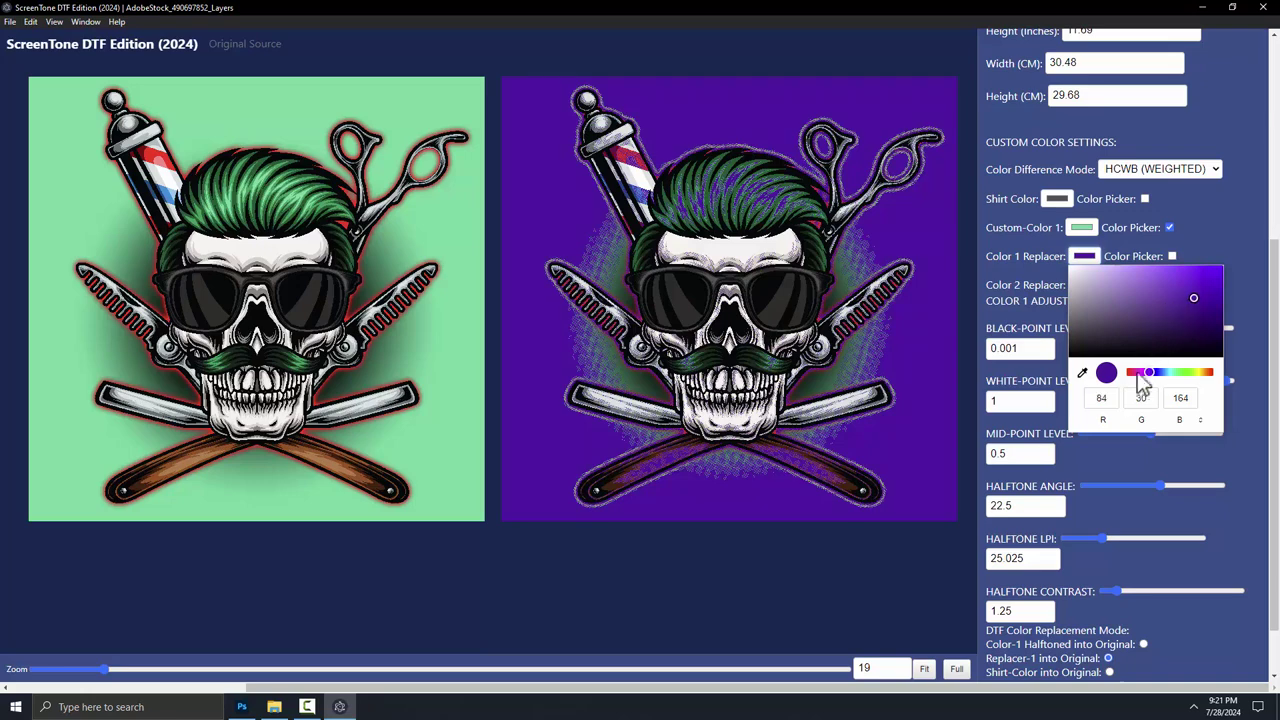
pyautogui.moveTo(1147, 376); pyautogui.dragTo(1138, 373)
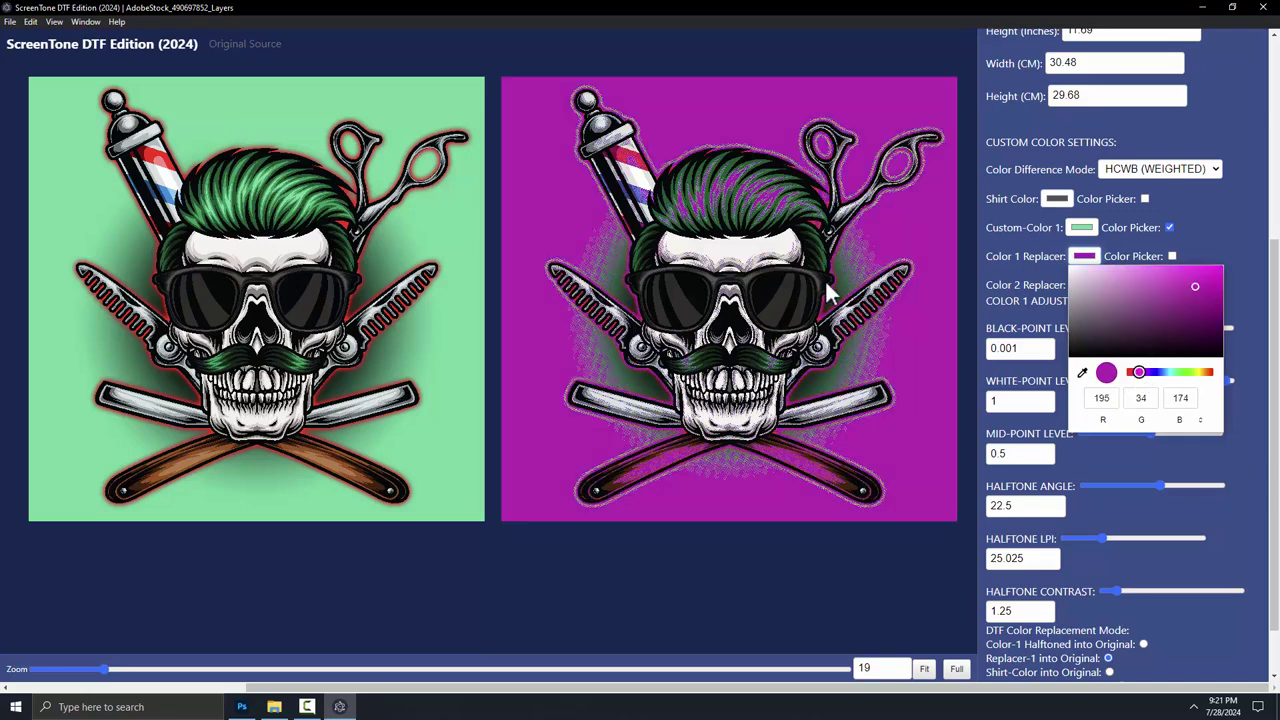
pyautogui.click(1222, 256)
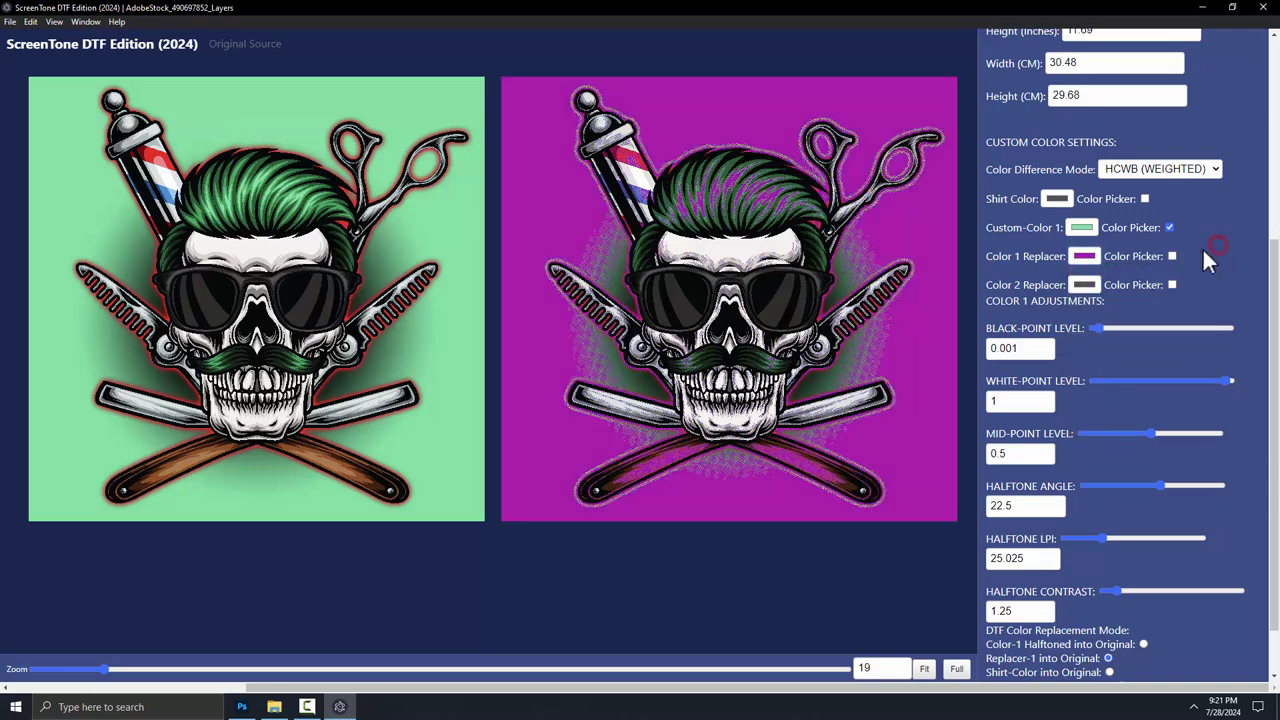
# Step: Set the Color 1 Replacer to light gray with RGB 191, 186, 191
pyautogui.click(1085, 257)
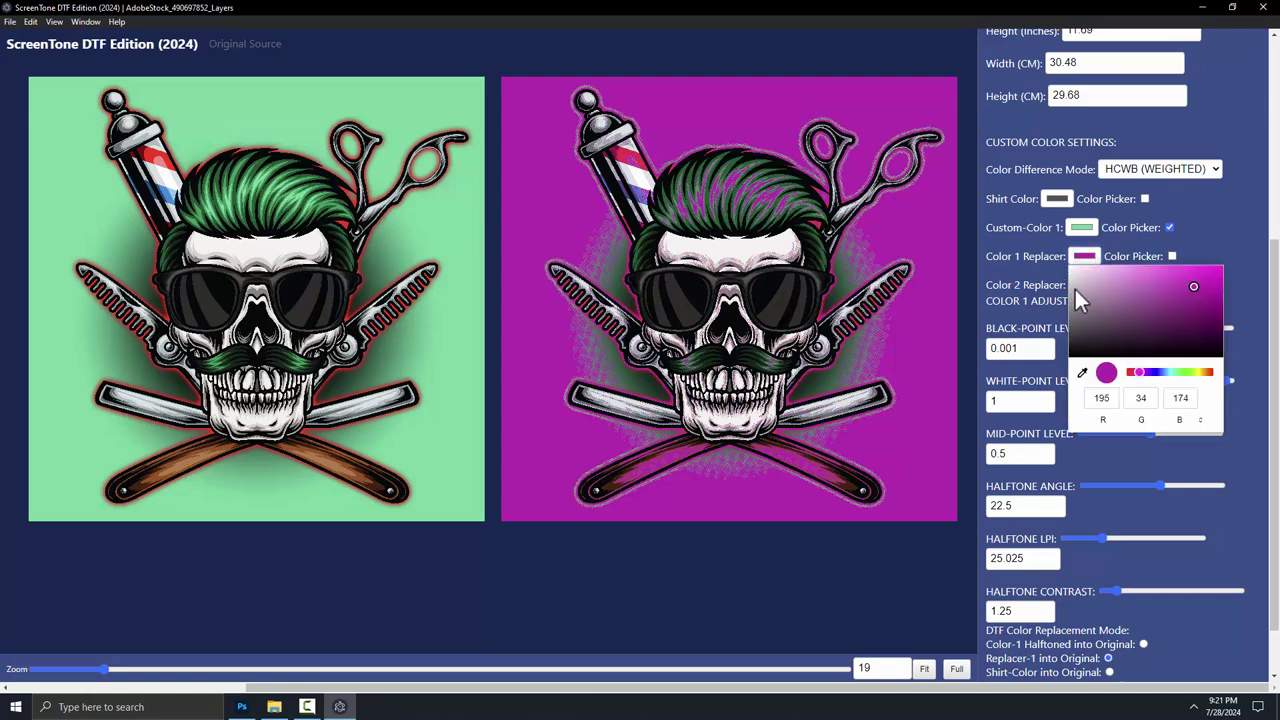
pyautogui.click(1076, 289)
pyautogui.click(1225, 239)
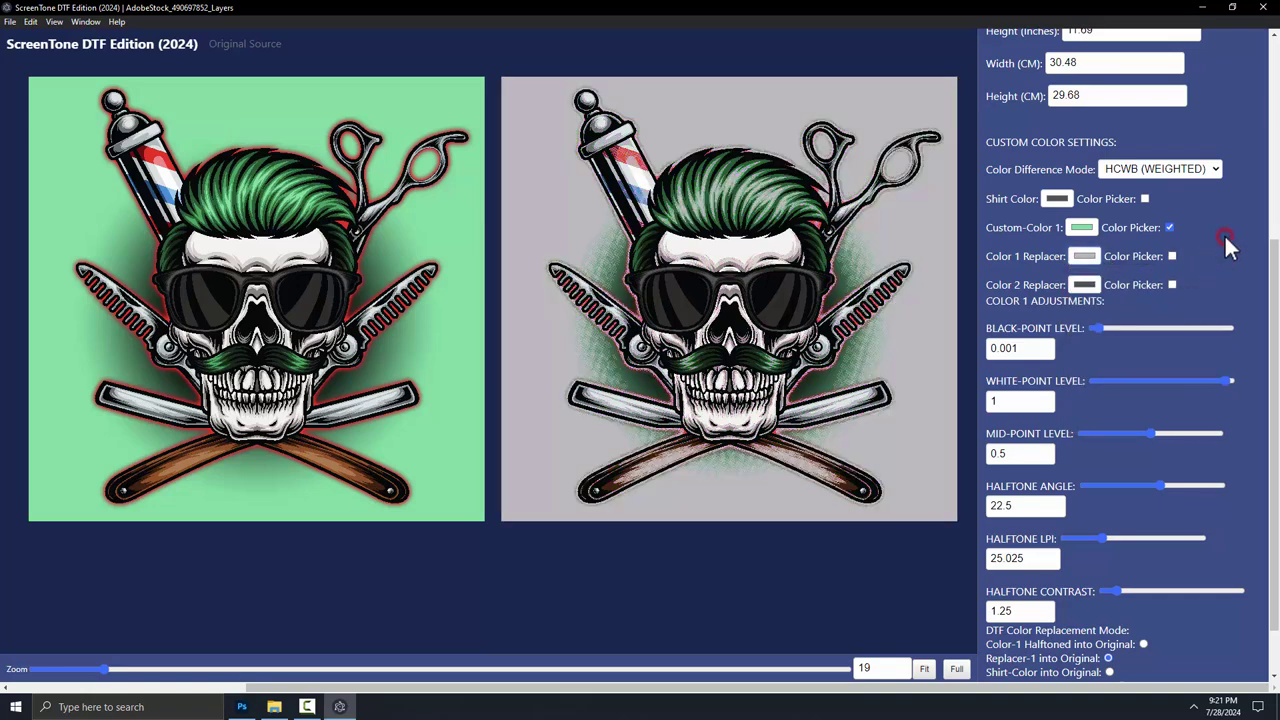
# Step: Set the Color 1 Replacer to bright magenta with RGB 242, 2, 242
pyautogui.click(1092, 260)
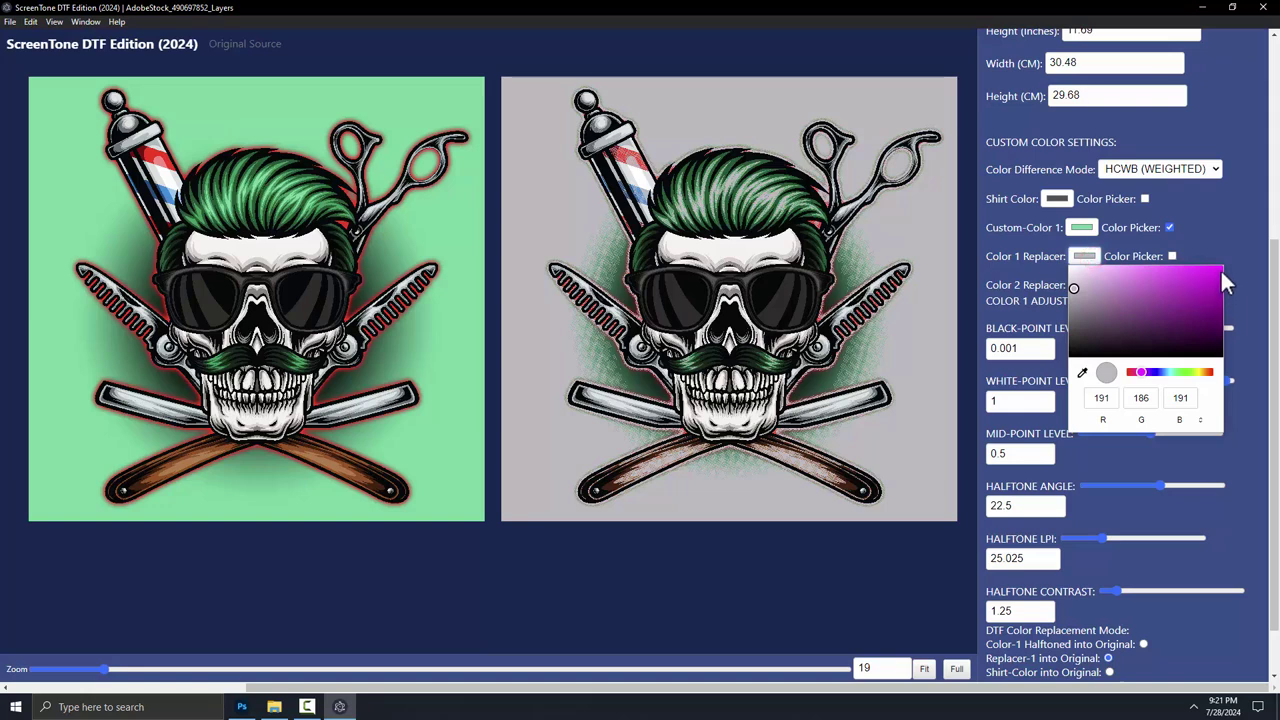
pyautogui.click(1219, 271)
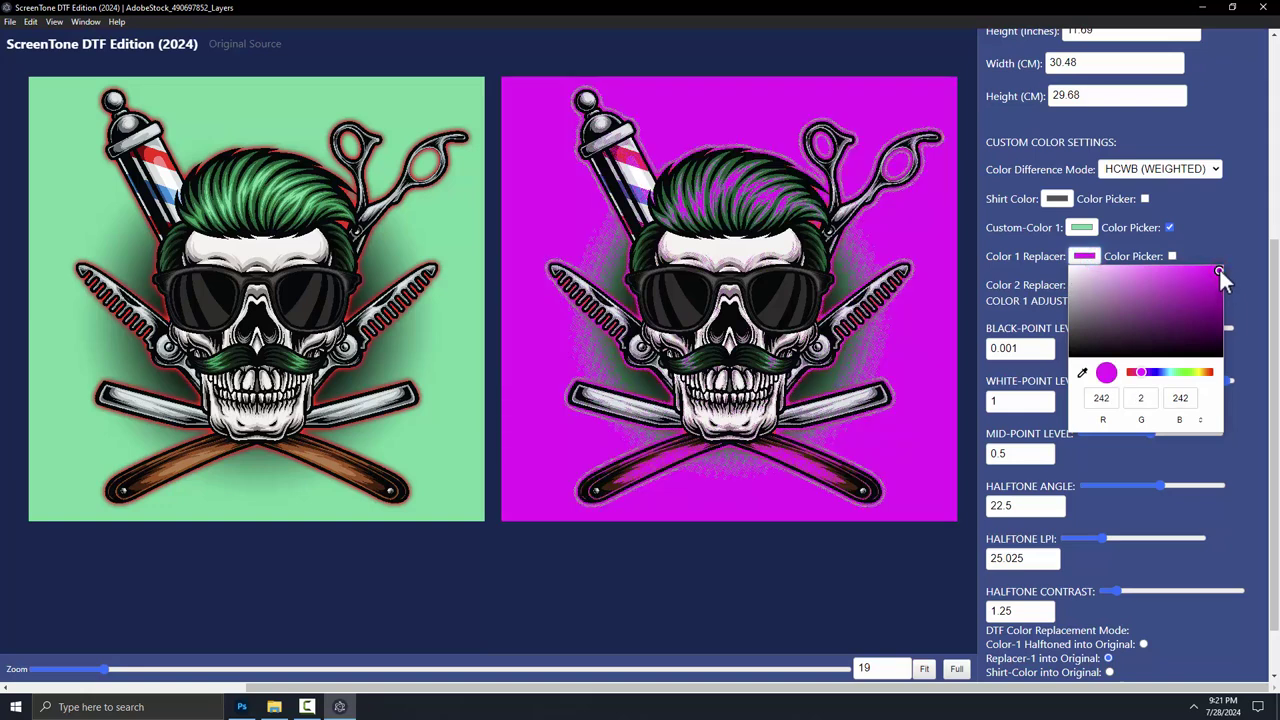
pyautogui.click(1238, 235)
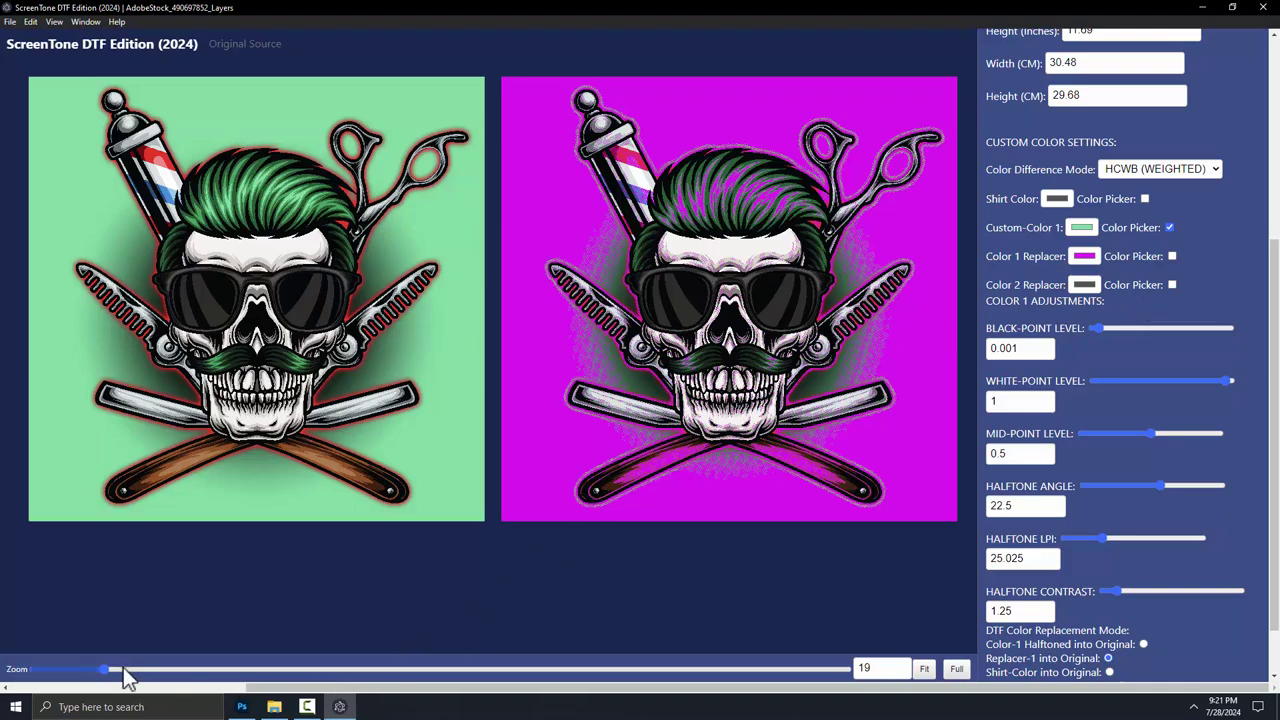
# Step: Resample the source image's light green background as Custom-Color 1 and lower the white-point level to 0.252
pyautogui.moveTo(106, 669); pyautogui.dragTo(903, 633)
pyautogui.scroll(-3, 244, 347)
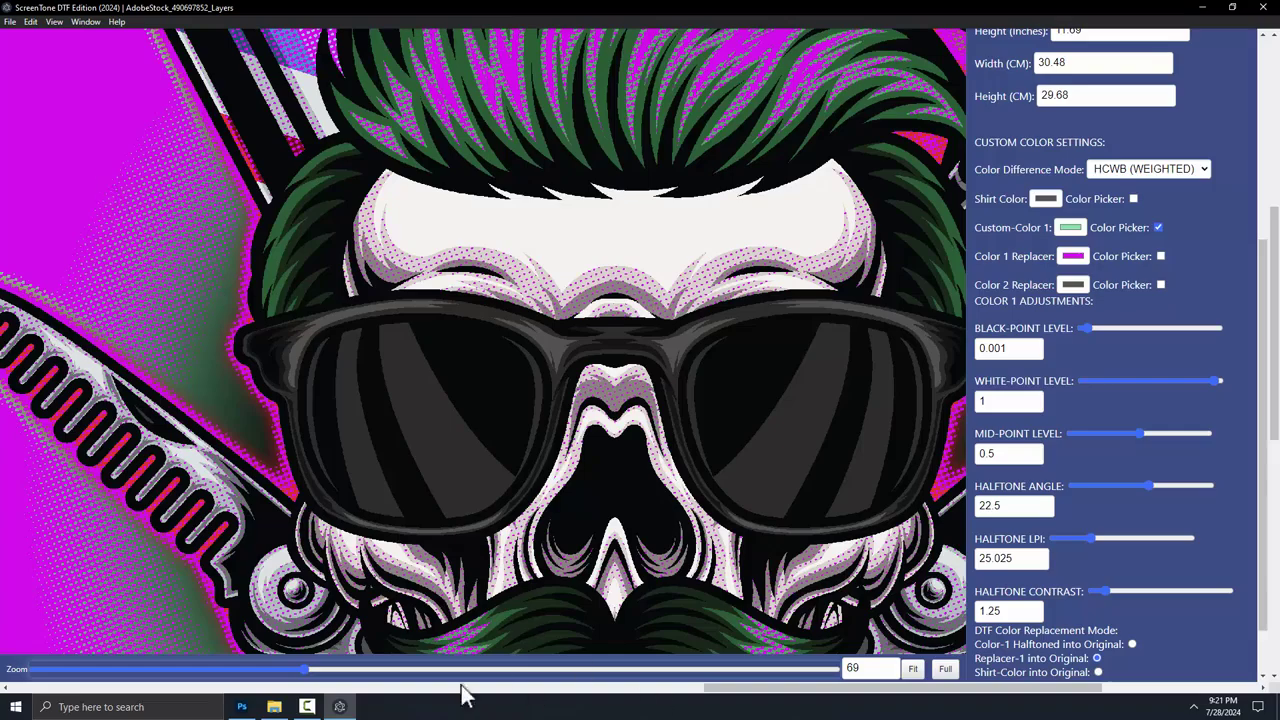
pyautogui.moveTo(306, 672); pyautogui.dragTo(103, 667)
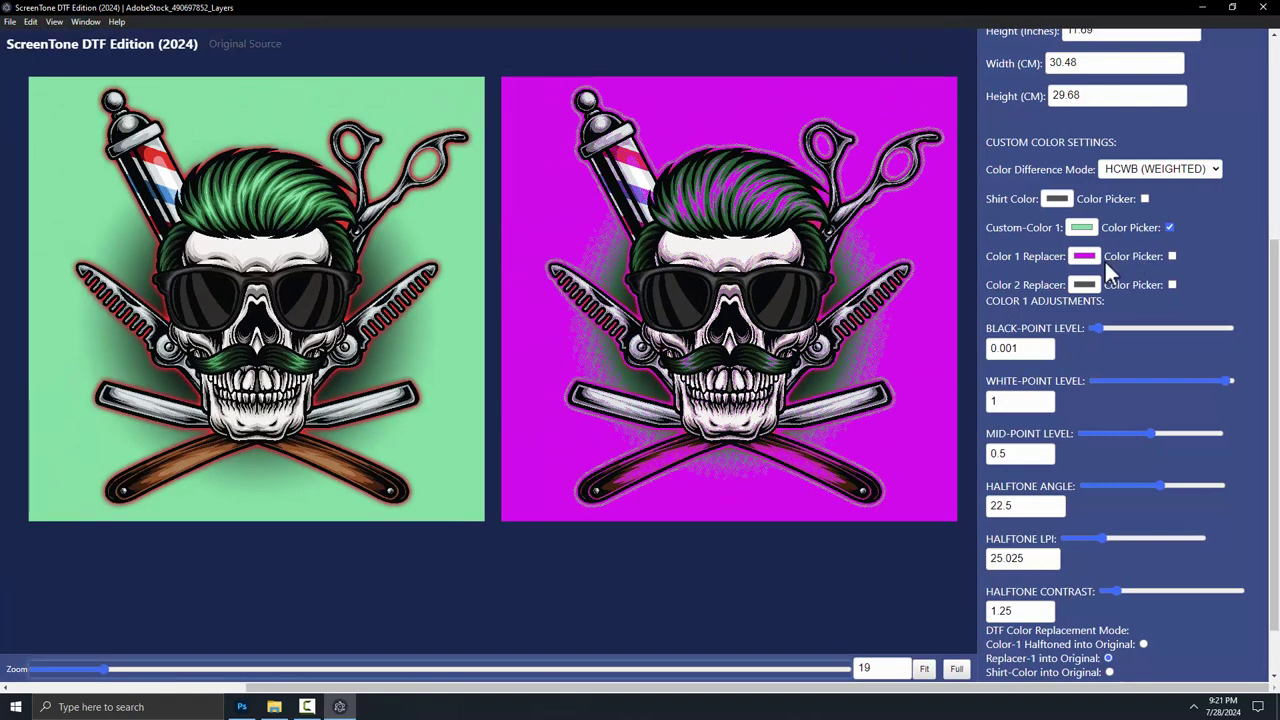
pyautogui.click(1083, 228)
pyautogui.click(472, 212)
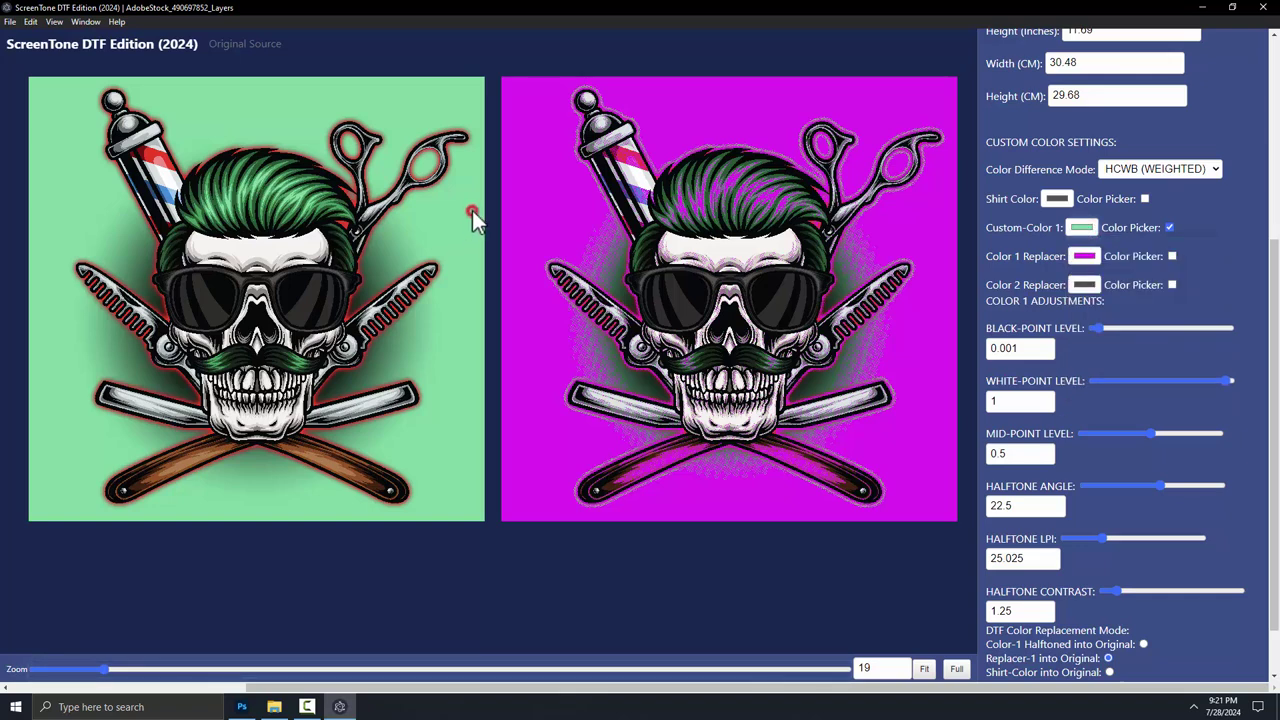
pyautogui.moveTo(1217, 384); pyautogui.dragTo(1131, 378)
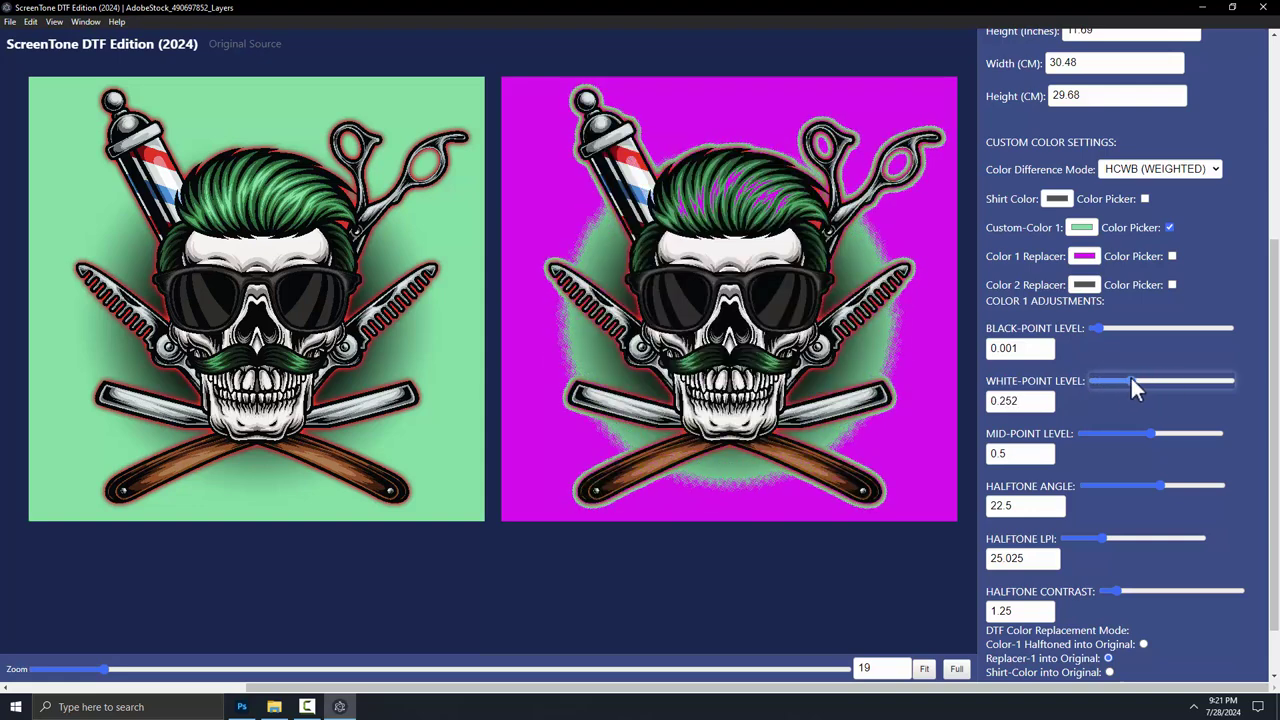
# Step: Set the color difference mode to RGB (EXACT)
pyautogui.click(1148, 168)
pyautogui.click(1140, 185)
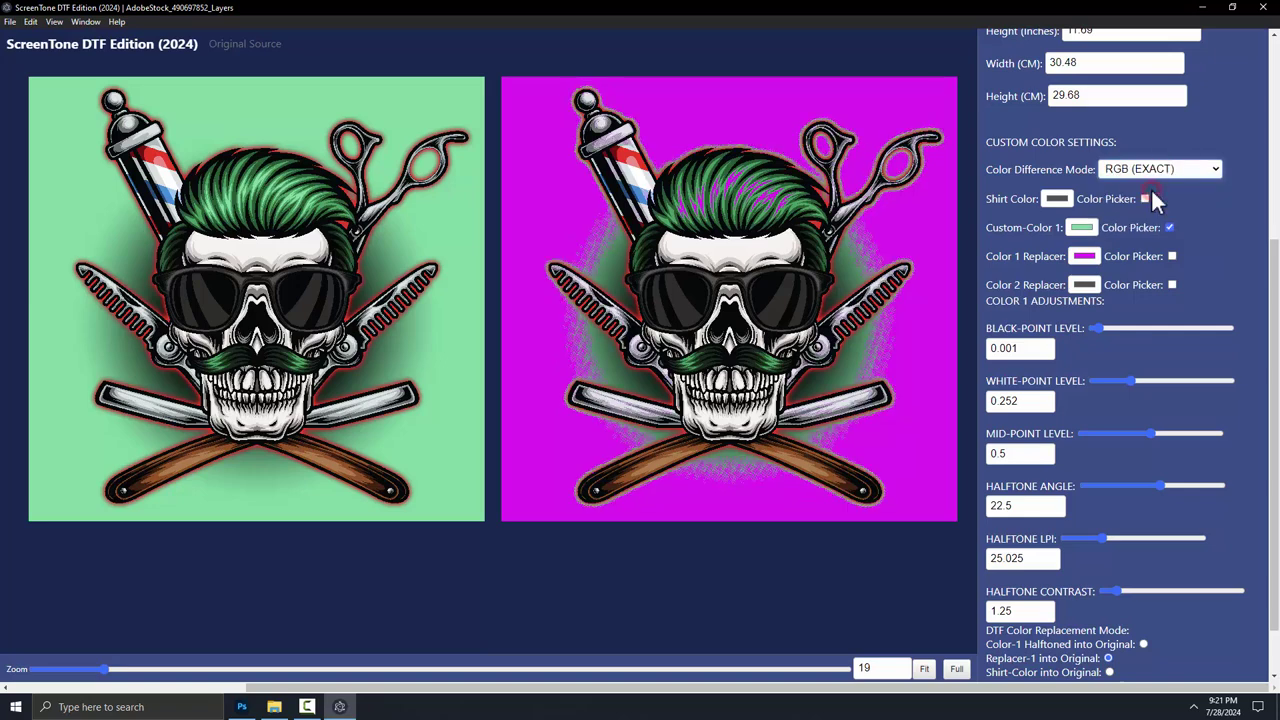
pyautogui.click(1163, 170)
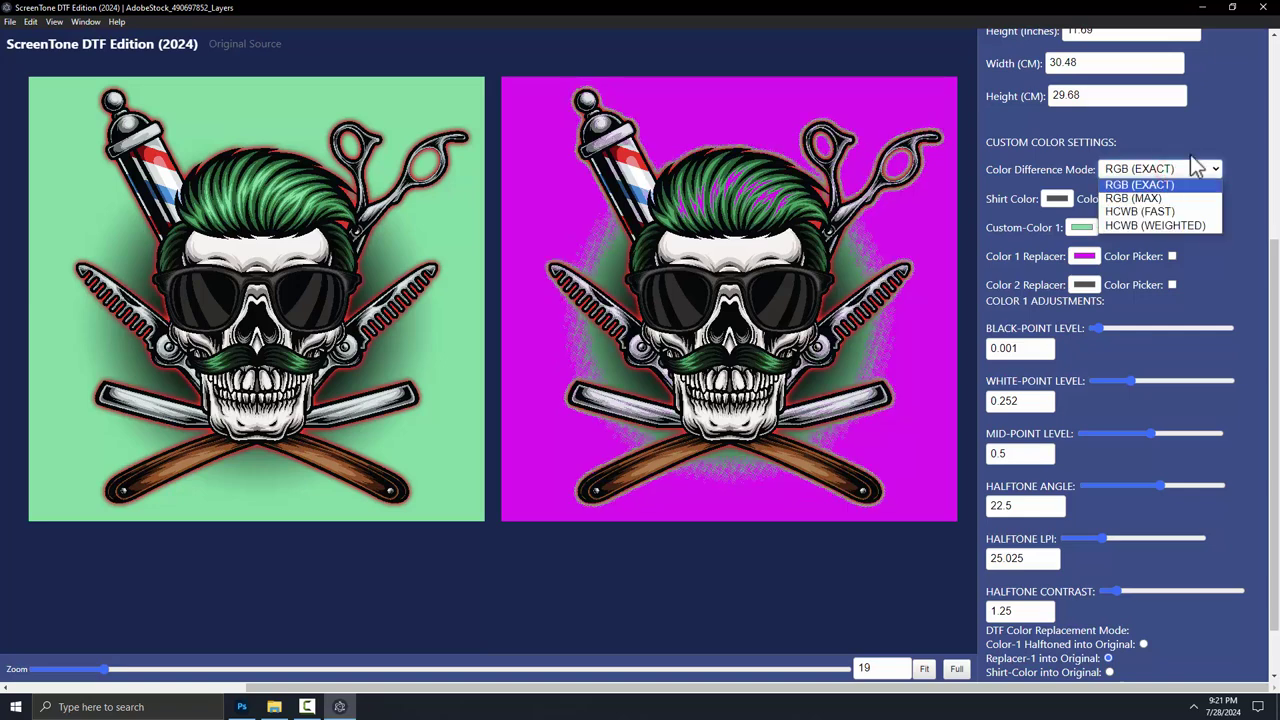
pyautogui.click(1183, 130)
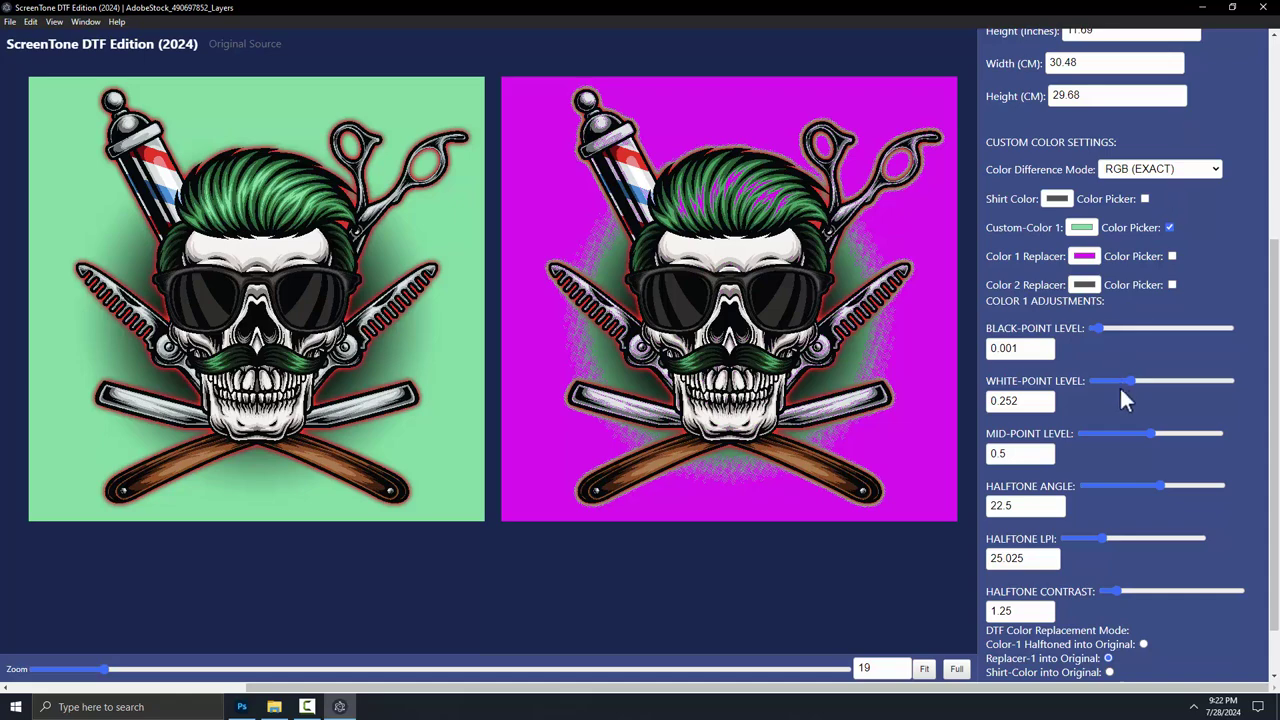
# Step: Try a white-point level of 0.12, then 0.842, with the black-point level raised to 0.113 and 0.219
pyautogui.moveTo(1130, 388)
pyautogui.mouseDown()
pyautogui.moveTo(1162, 388)
pyautogui.moveTo(1078, 379)
pyautogui.moveTo(1113, 380)
pyautogui.mouseUp()
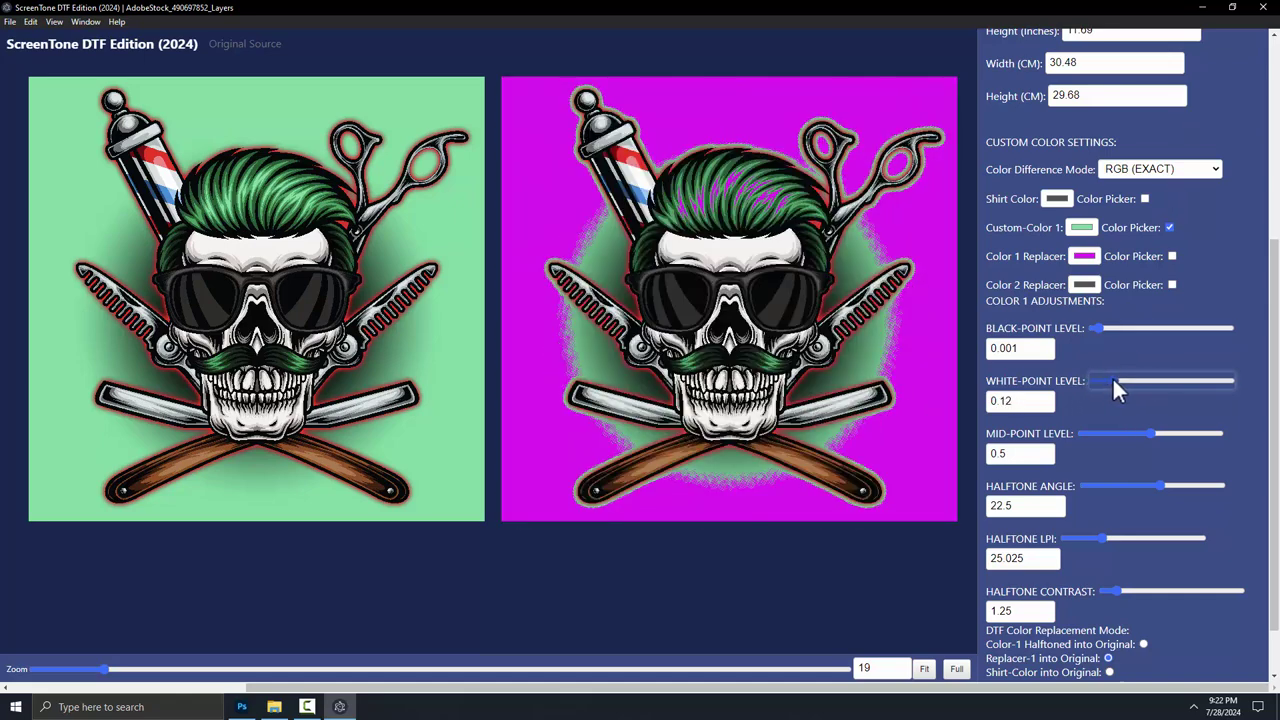
pyautogui.moveTo(1095, 326)
pyautogui.mouseDown()
pyautogui.moveTo(1131, 326)
pyautogui.moveTo(1112, 327)
pyautogui.mouseUp()
pyautogui.moveTo(1153, 380); pyautogui.dragTo(1204, 380)
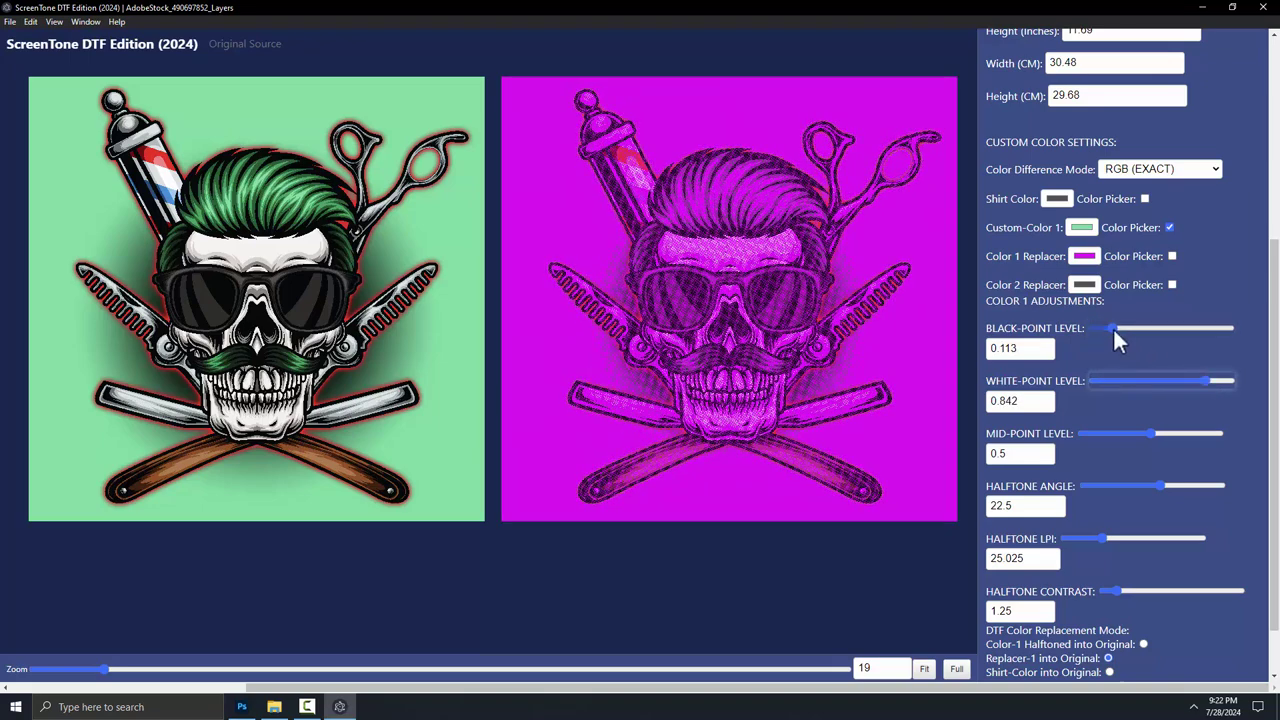
pyautogui.moveTo(1113, 328)
pyautogui.mouseDown()
pyautogui.moveTo(1155, 328)
pyautogui.moveTo(1127, 328)
pyautogui.mouseUp()
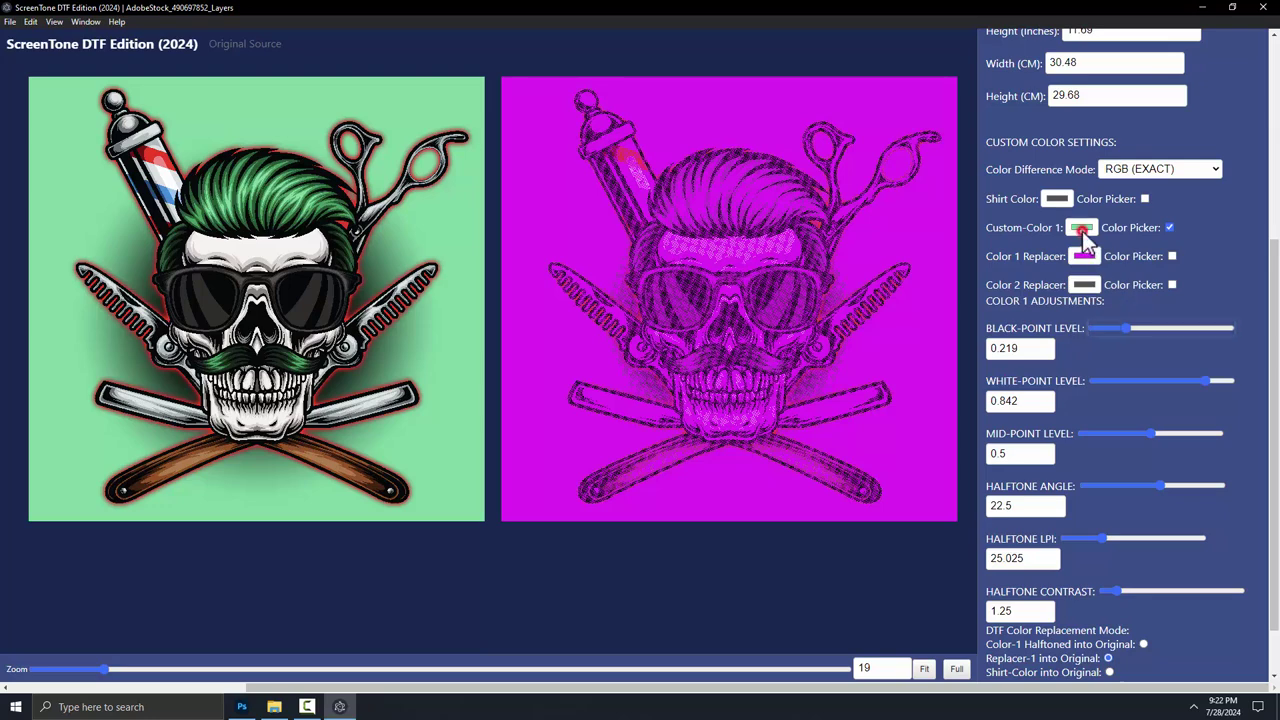
# Step: Sample several spots in the skull's hair as Custom-Color 1, then resample the light green background
pyautogui.click(1081, 229)
pyautogui.click(1222, 211)
pyautogui.click(276, 166)
pyautogui.click(255, 183)
pyautogui.click(196, 181)
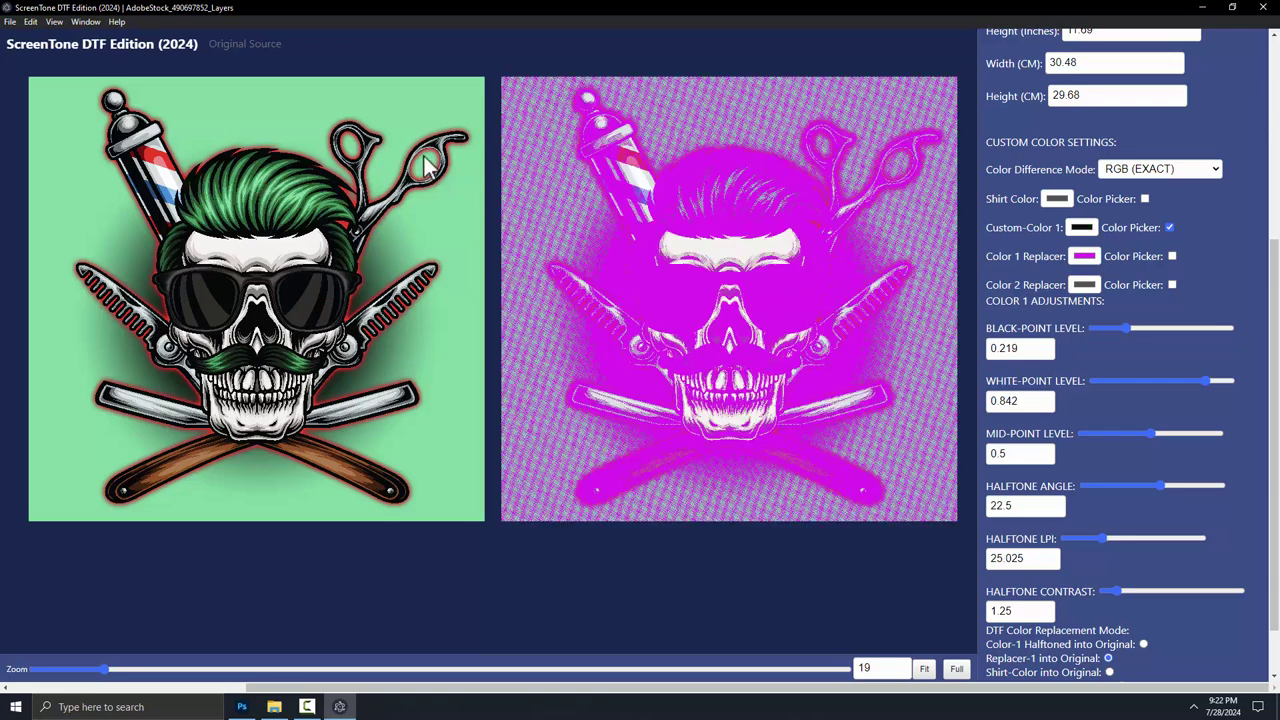
pyautogui.click(440, 93)
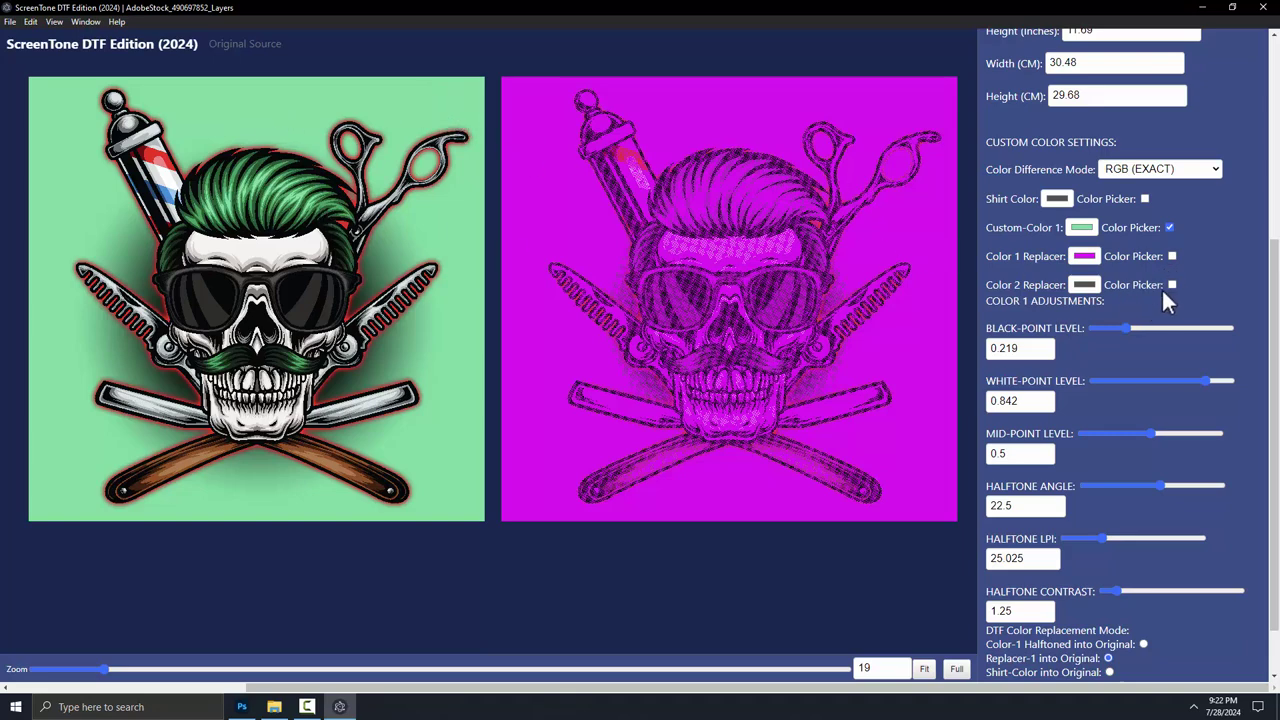
# Step: Set the Color 1 black-point level to 0.029, the white-point level to 0.373 and the mid-point level to 0.479
pyautogui.moveTo(1126, 328); pyautogui.dragTo(1101, 328)
pyautogui.moveTo(1205, 381); pyautogui.dragTo(1145, 380)
pyautogui.moveTo(1150, 432)
pyautogui.mouseDown()
pyautogui.moveTo(1123, 432)
pyautogui.moveTo(1150, 430)
pyautogui.moveTo(1151, 457)
pyautogui.mouseUp()
pyautogui.scroll(-1, 1144, 450)
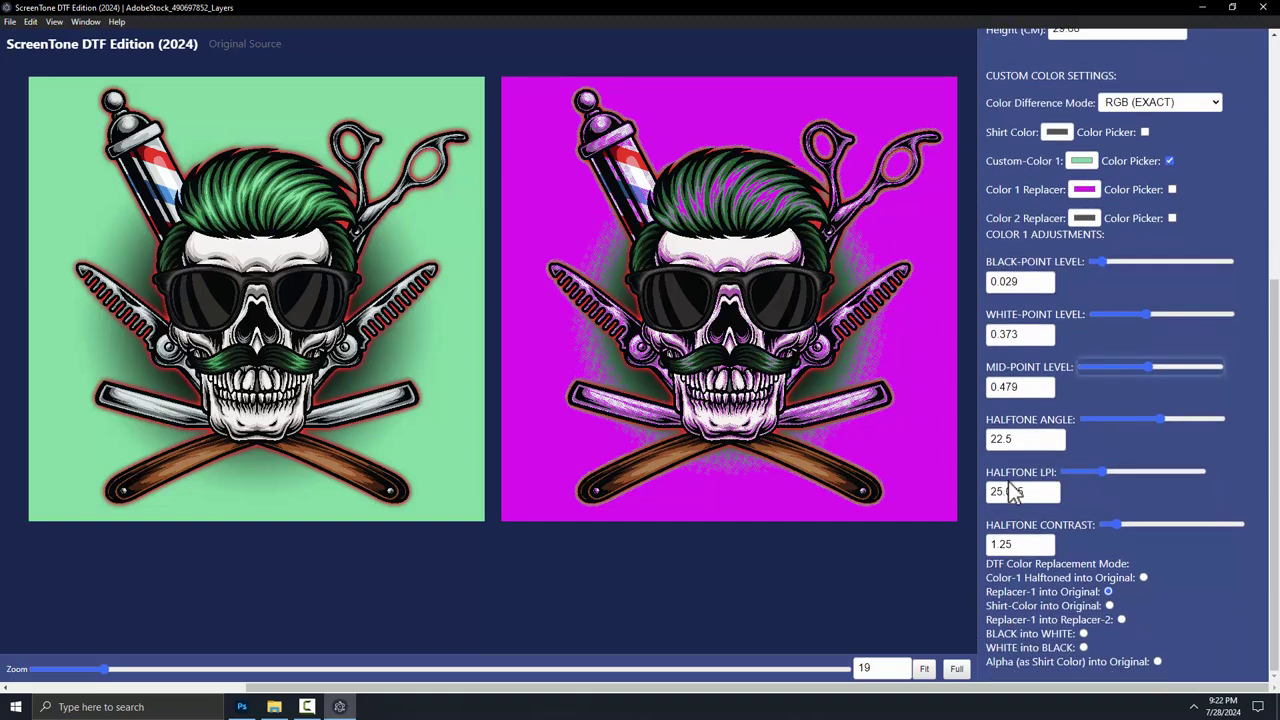
# Step: Try halftone angles of 23.49 and -17.96 on a close-up of the halftone dots, then set the angle to 45
pyautogui.click(693, 669)
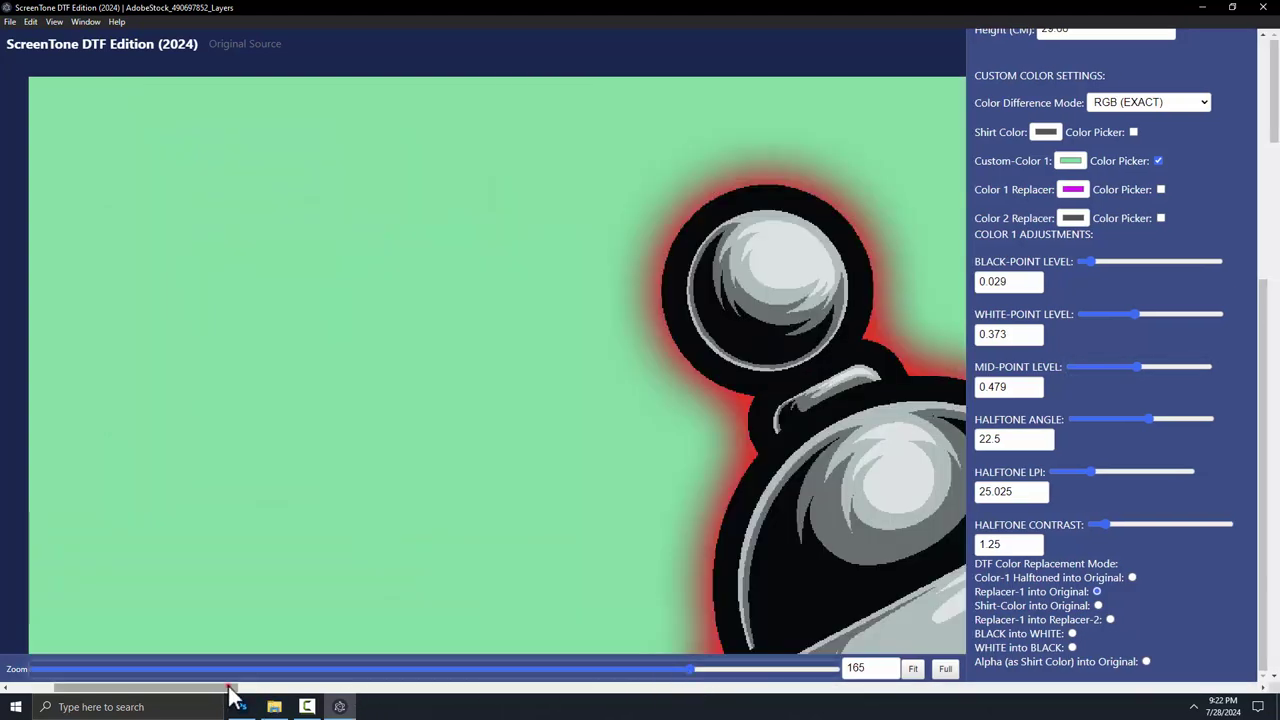
pyautogui.moveTo(230, 689); pyautogui.dragTo(922, 622)
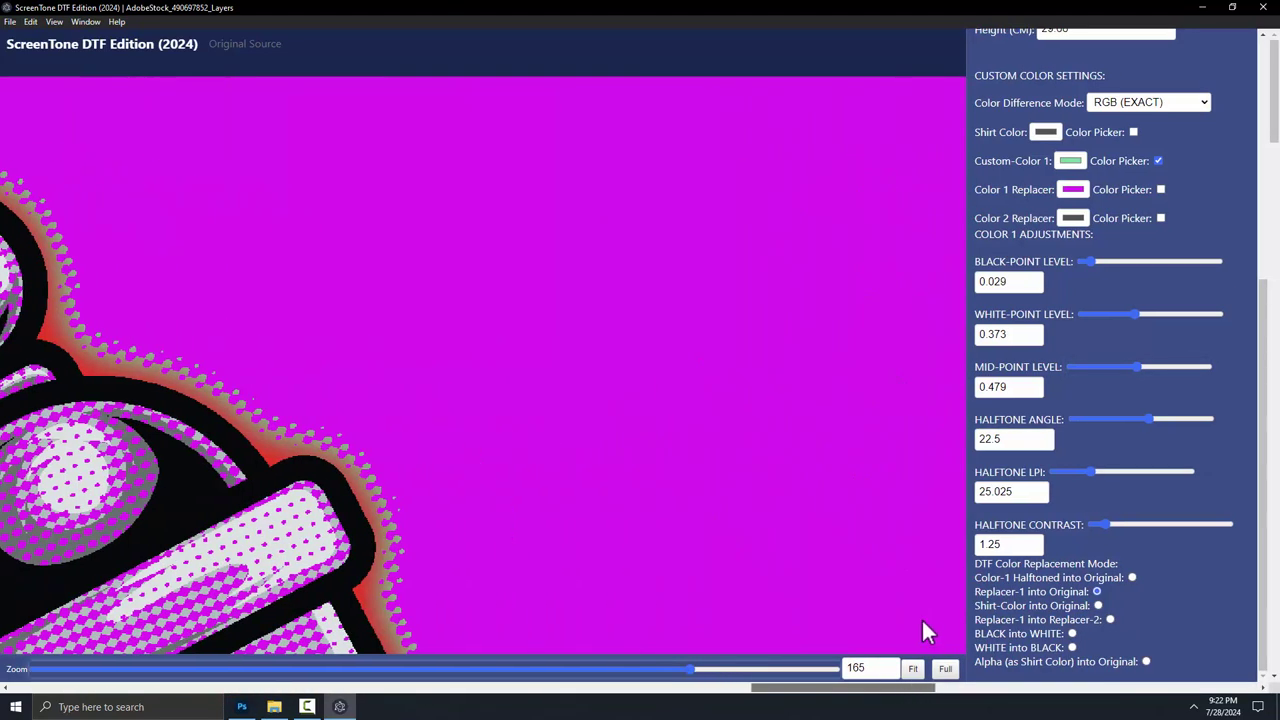
pyautogui.scroll(-5, 657, 428)
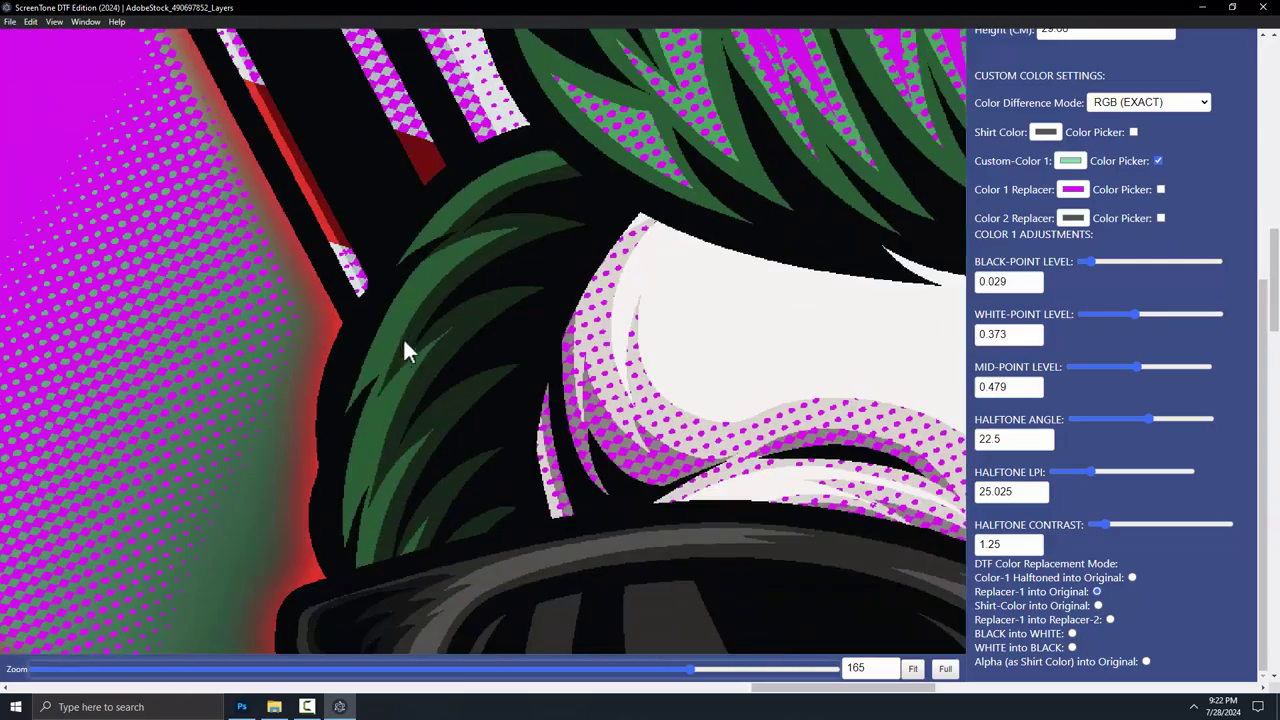
pyautogui.scroll(-2, 420, 460)
pyautogui.moveTo(762, 688); pyautogui.dragTo(732, 690)
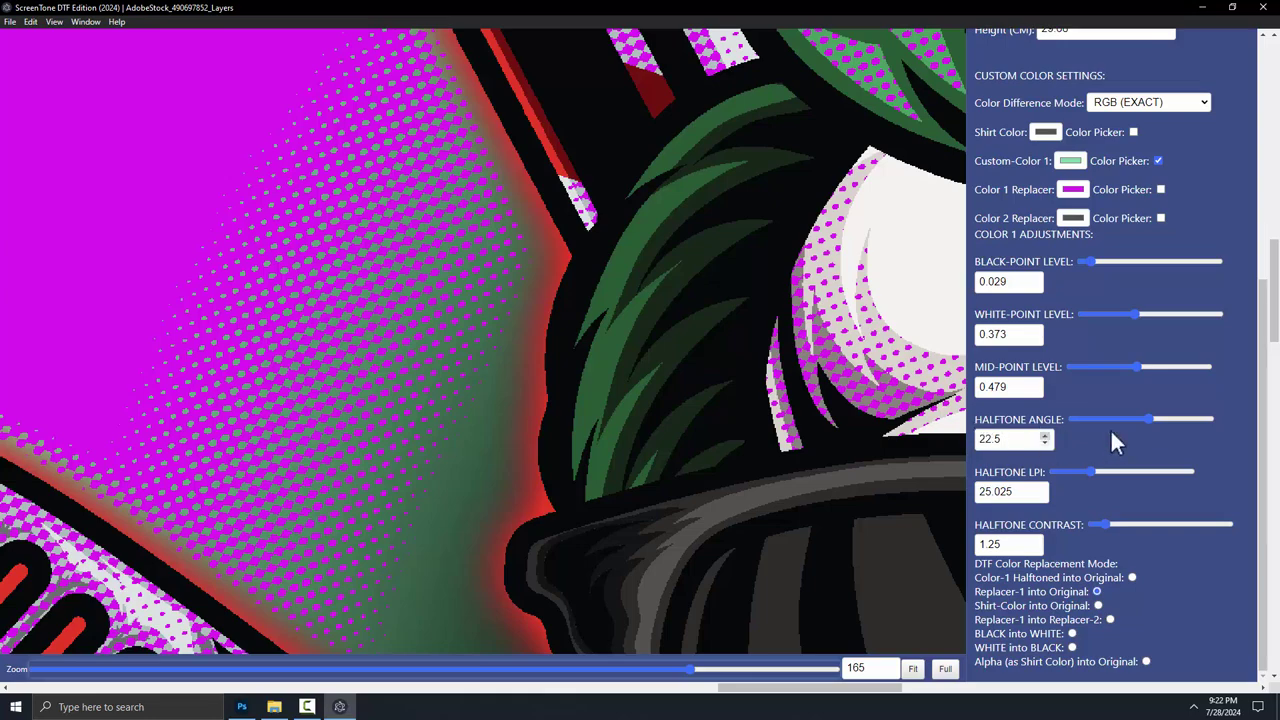
pyautogui.click(1151, 418)
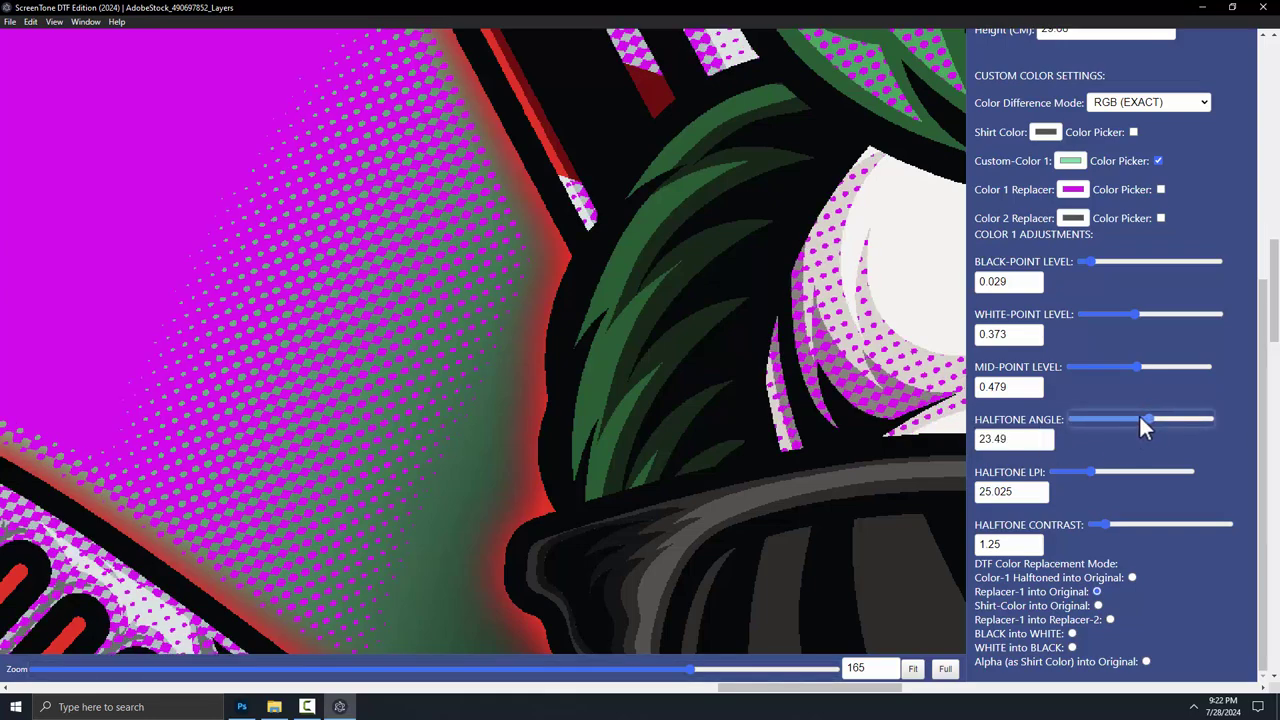
pyautogui.scroll(-5, 1136, 418)
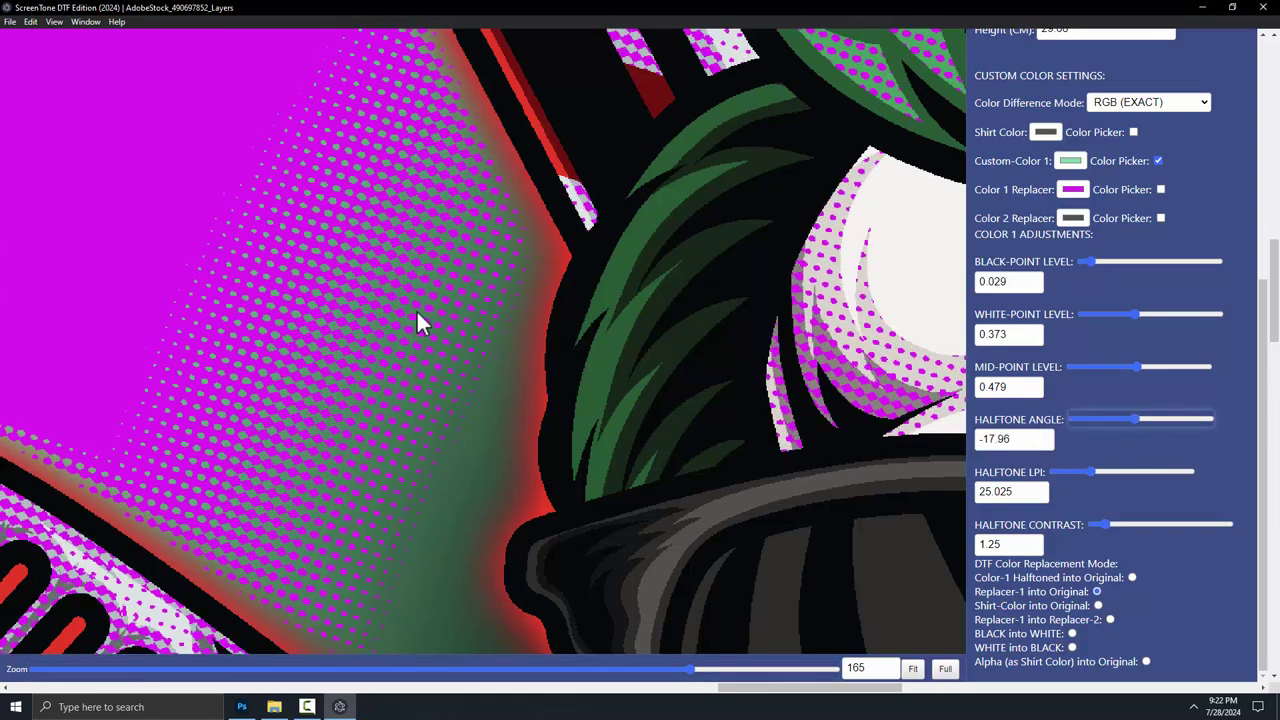
pyautogui.doubleClick(1020, 438)
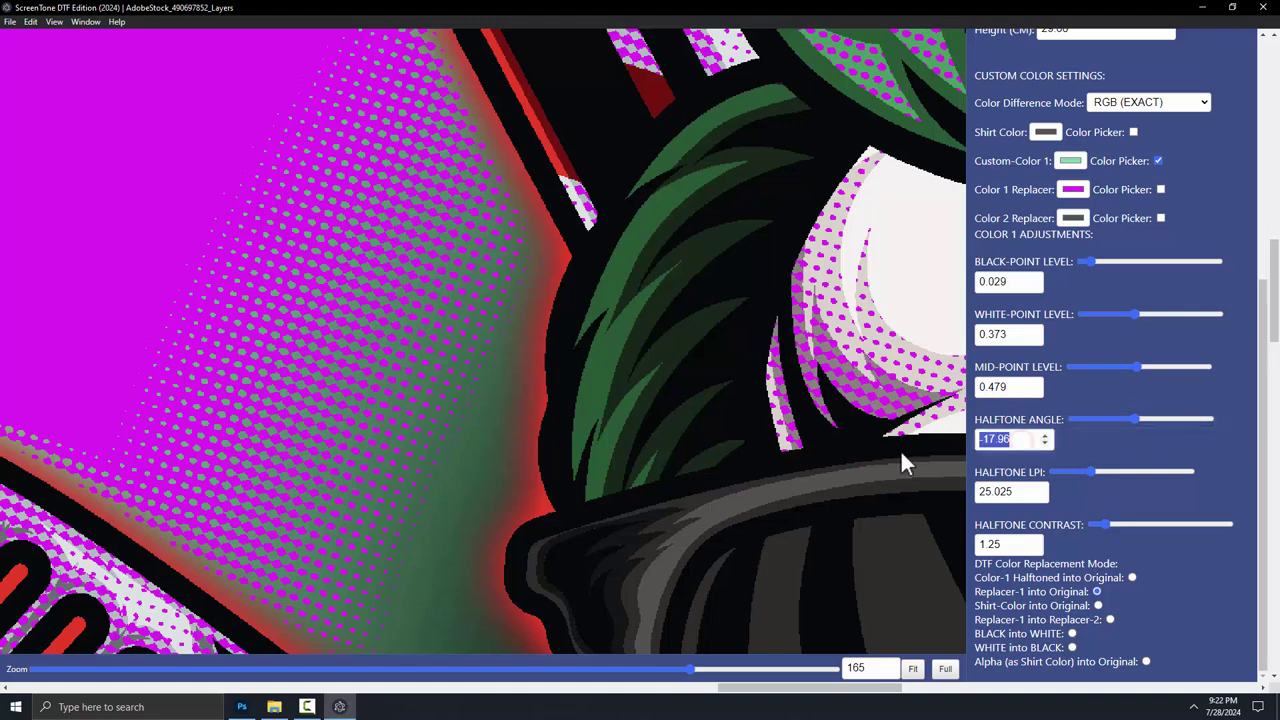
pyautogui.write('45')
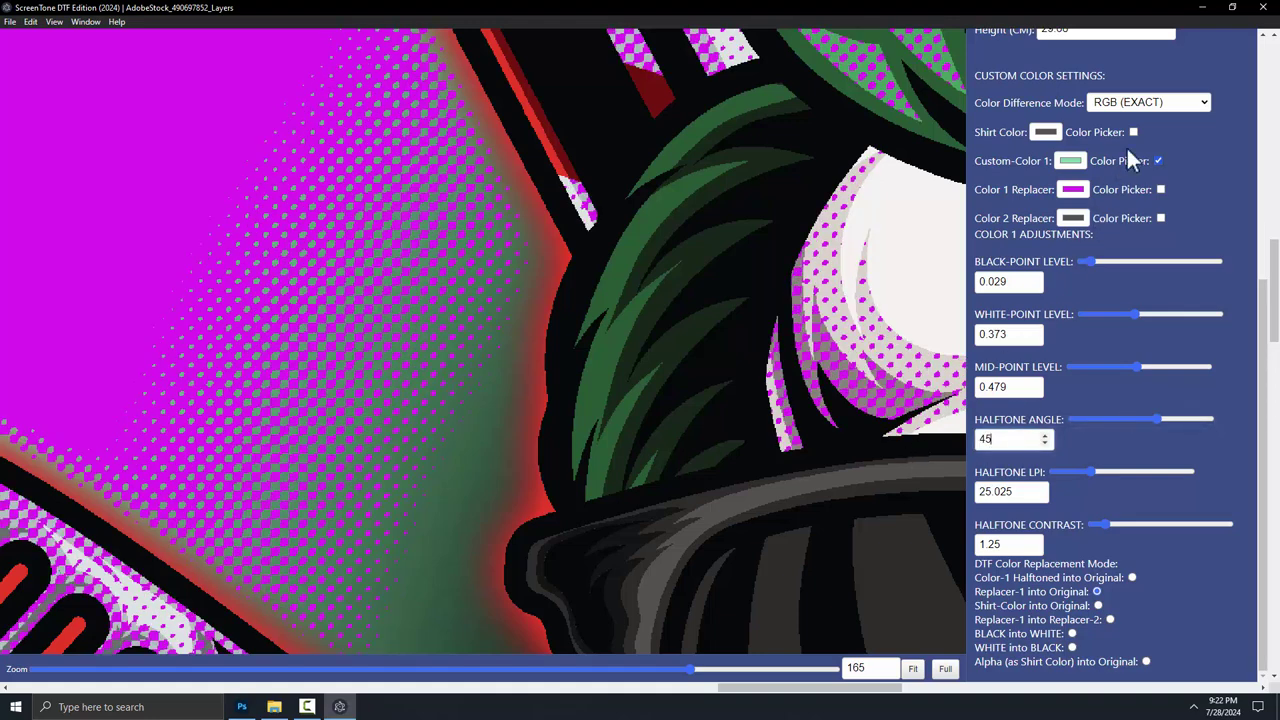
# Step: Change the halftone shape to Round
pyautogui.scroll(5, 1100, 200)
pyautogui.click(1103, 190)
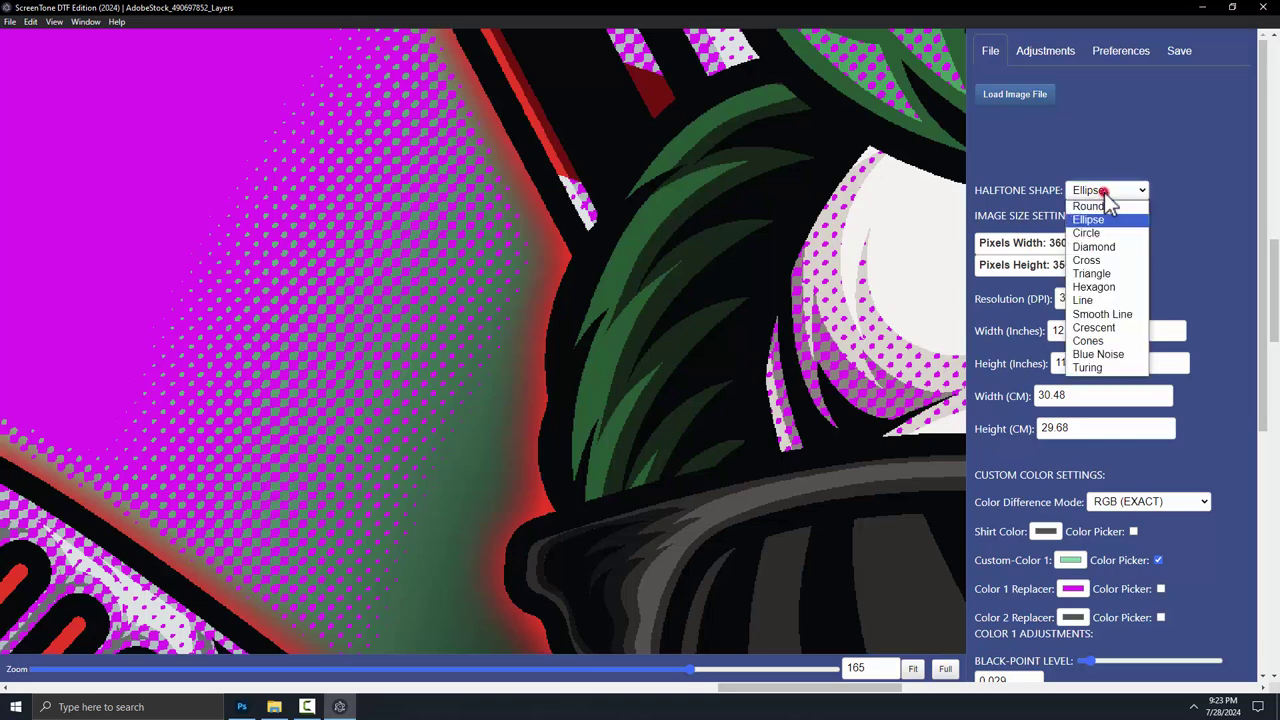
pyautogui.click(1094, 207)
# Step: Preview the Line, Triangle and Hexagon halftone shapes, then return the shape to Round
pyautogui.click(1112, 190)
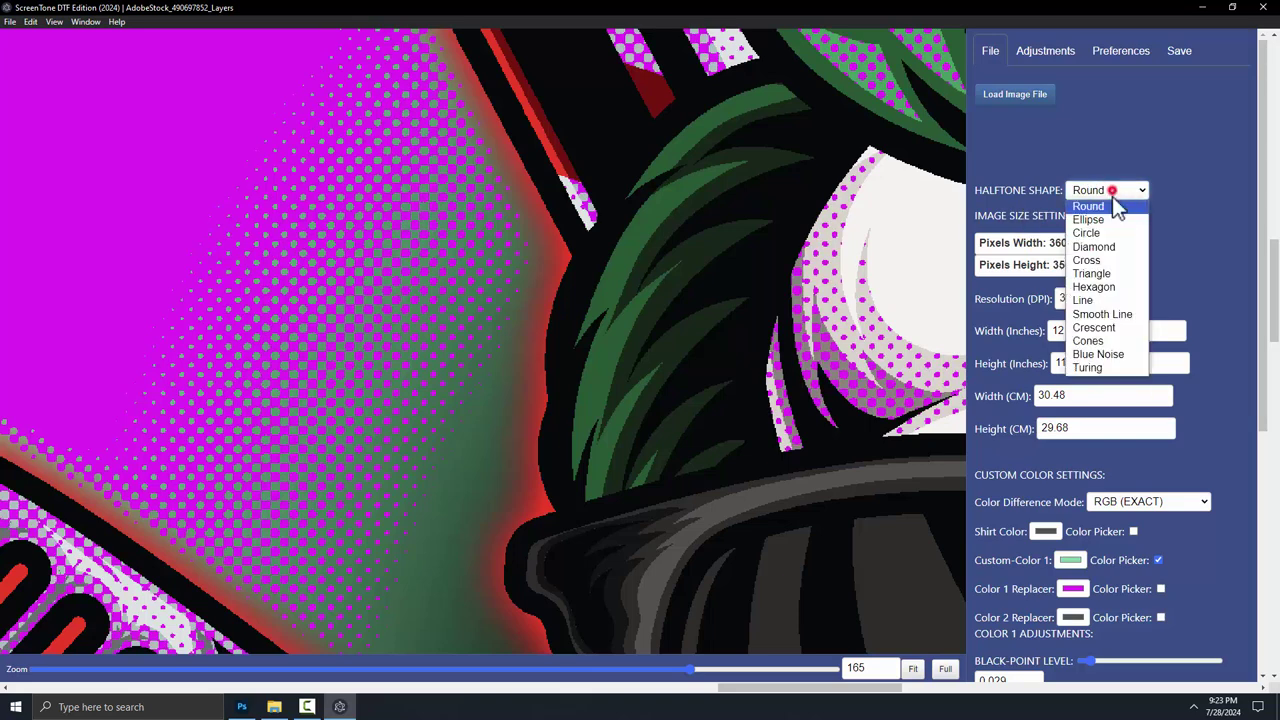
pyautogui.click(1102, 300)
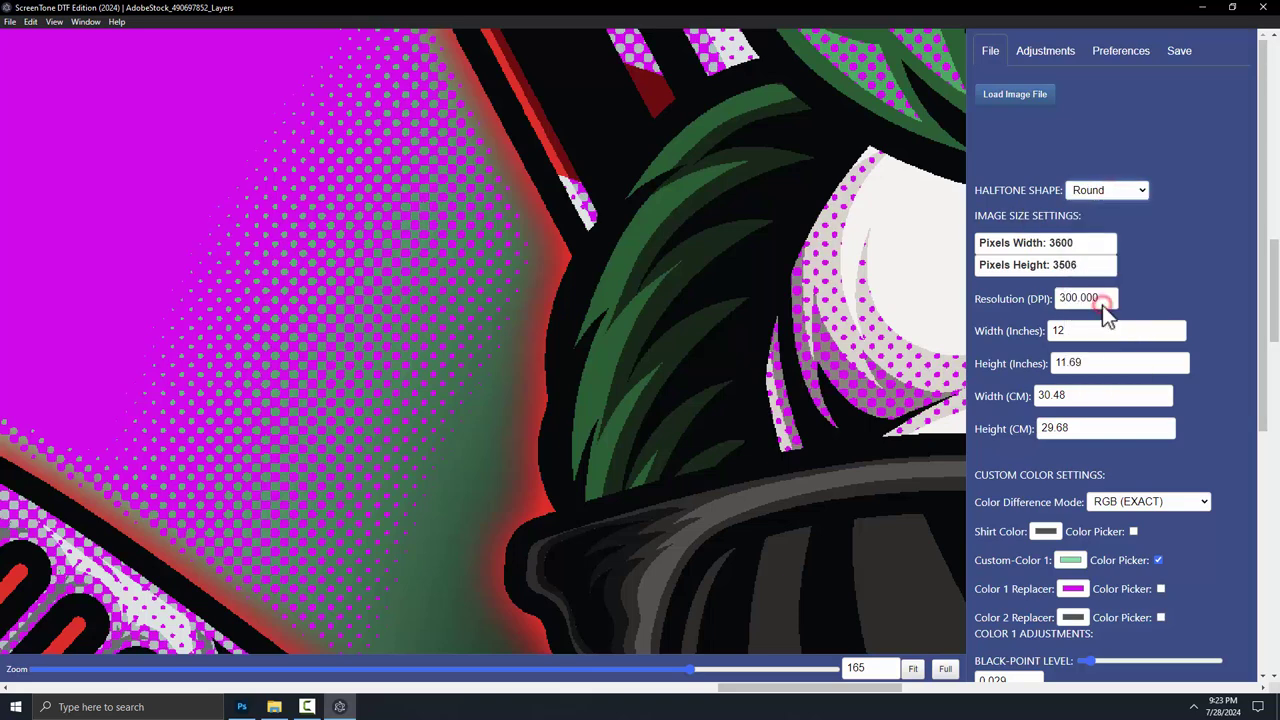
pyautogui.click(1090, 190)
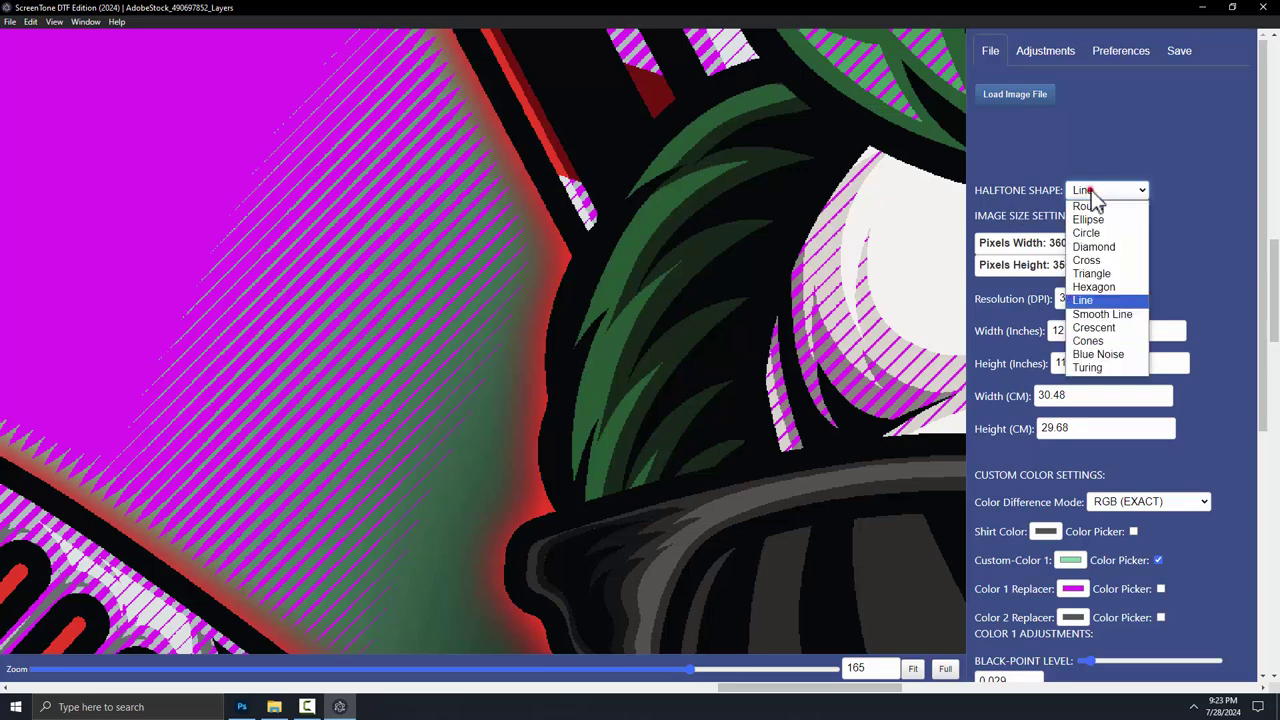
pyautogui.click(1096, 274)
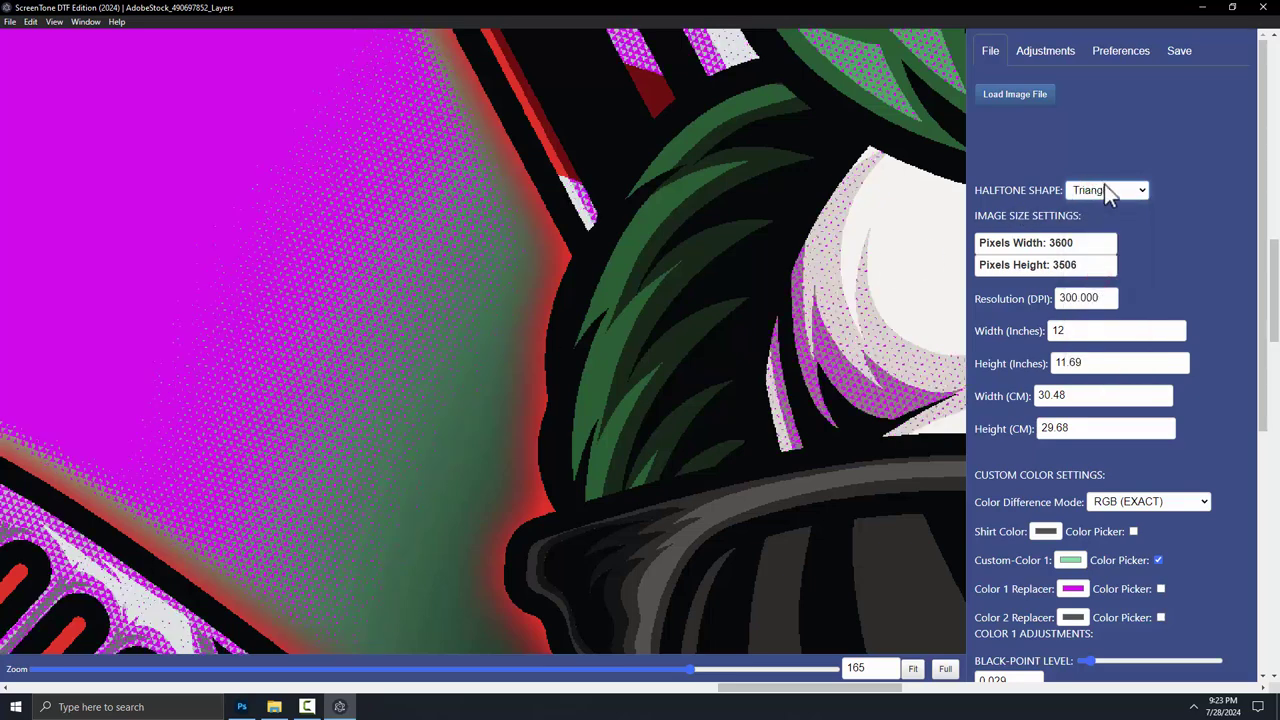
pyautogui.click(1108, 191)
pyautogui.click(1106, 294)
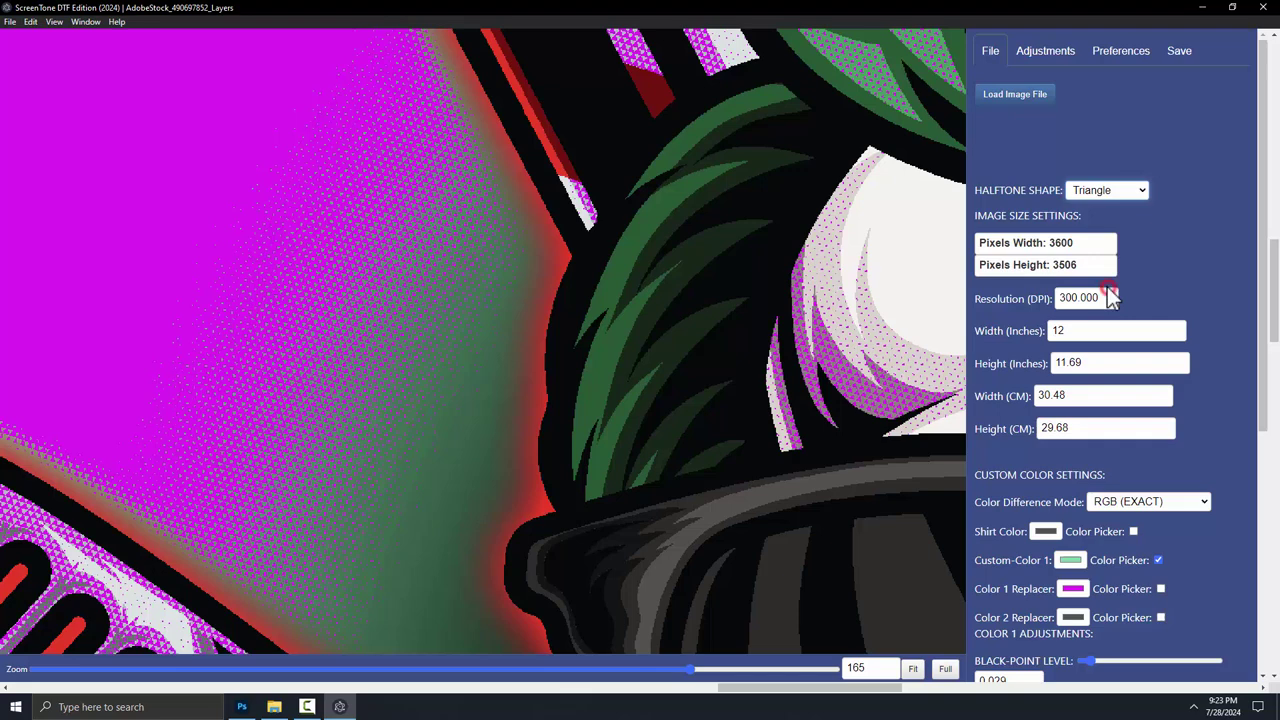
pyautogui.click(1112, 192)
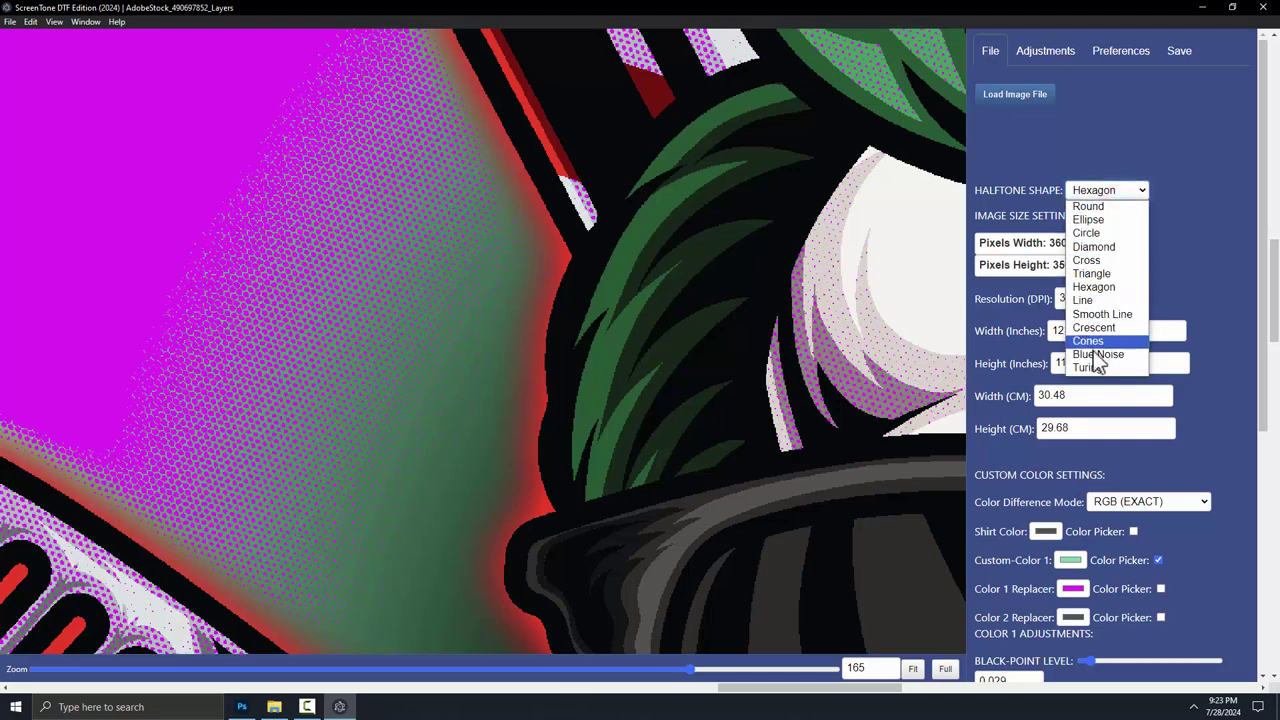
pyautogui.click(1100, 207)
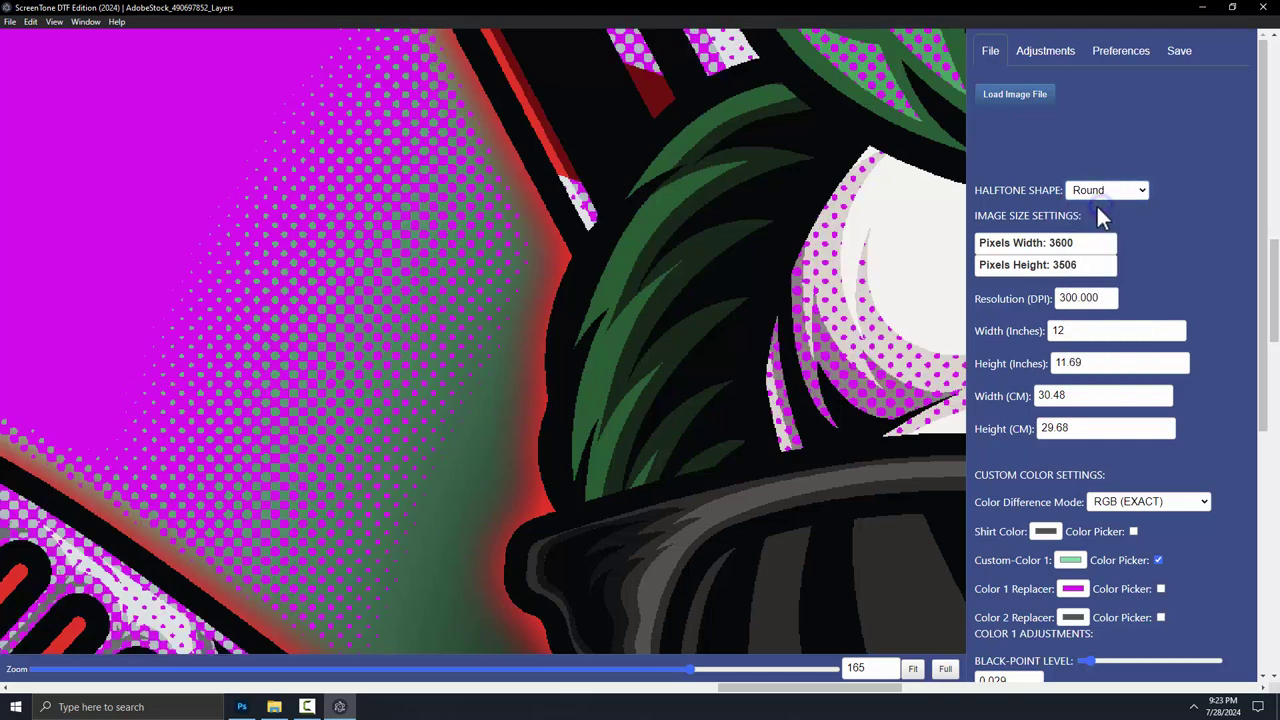
# Step: Try a coarser halftone LPI of 12.960, then a finer one of 43.480
pyautogui.scroll(-2, 1134, 245)
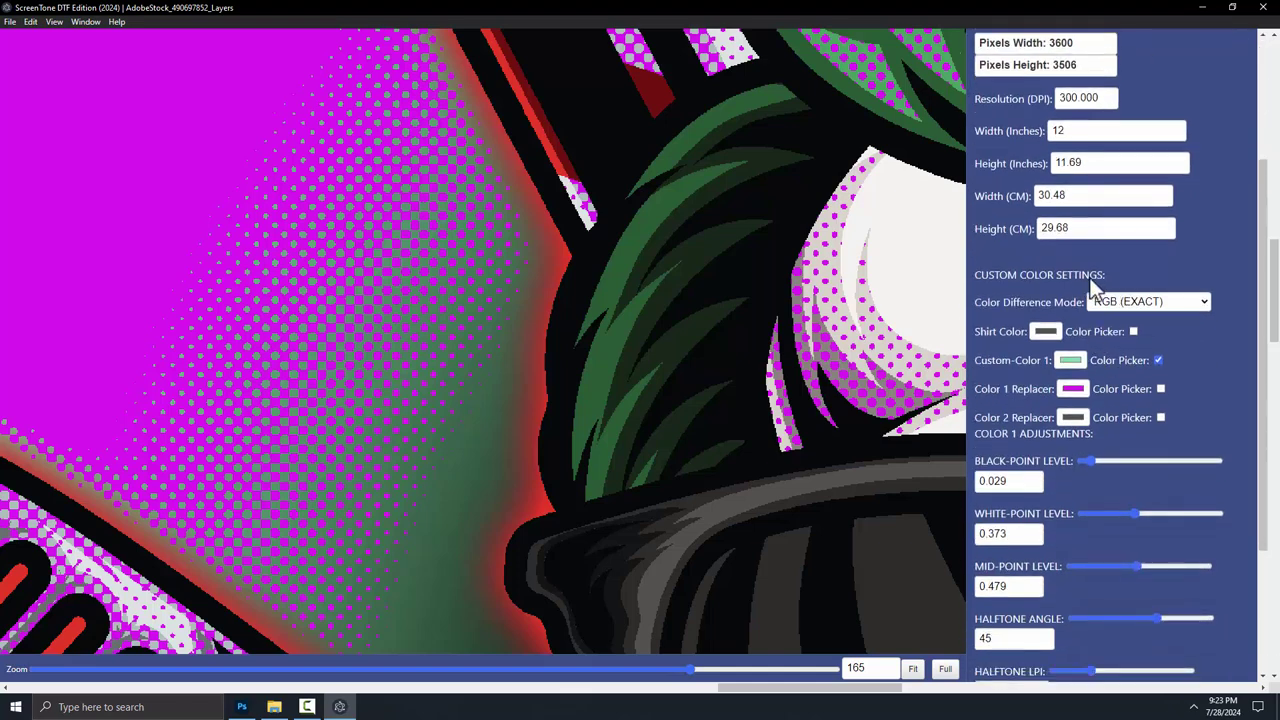
pyautogui.scroll(-2, 1095, 287)
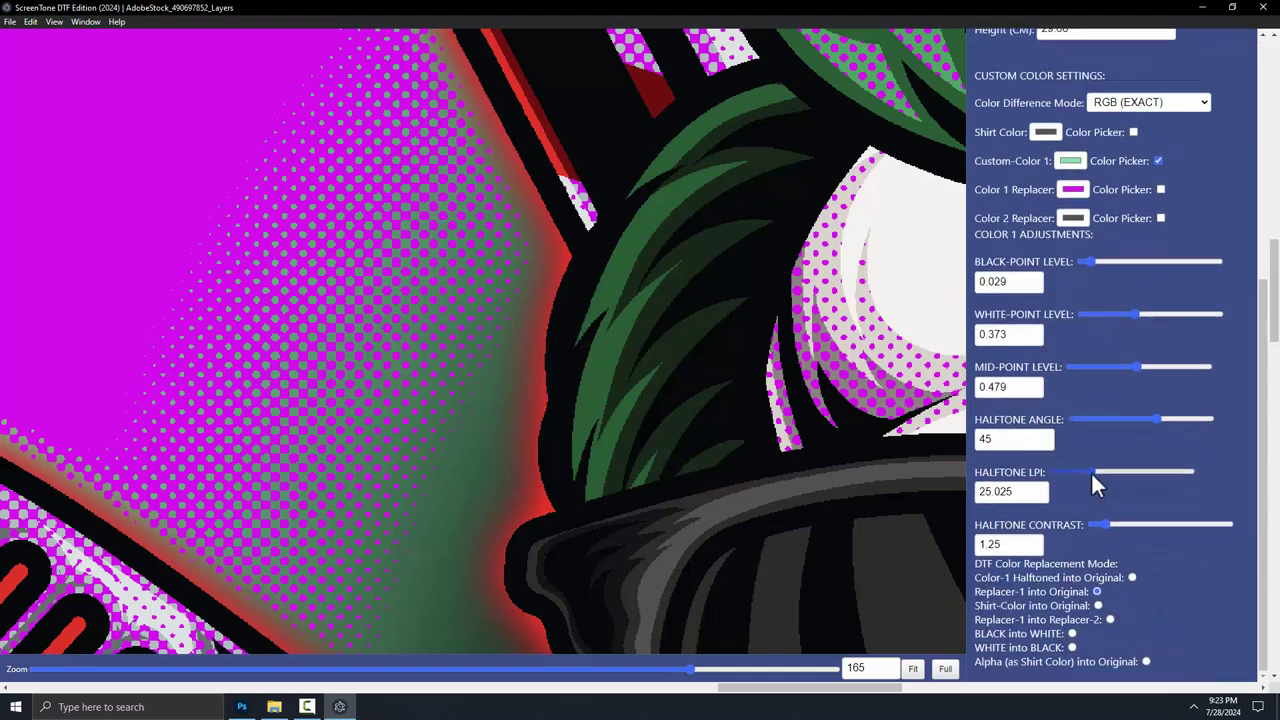
pyautogui.moveTo(1091, 471); pyautogui.dragTo(1085, 470)
pyautogui.moveTo(1081, 473); pyautogui.dragTo(1076, 473)
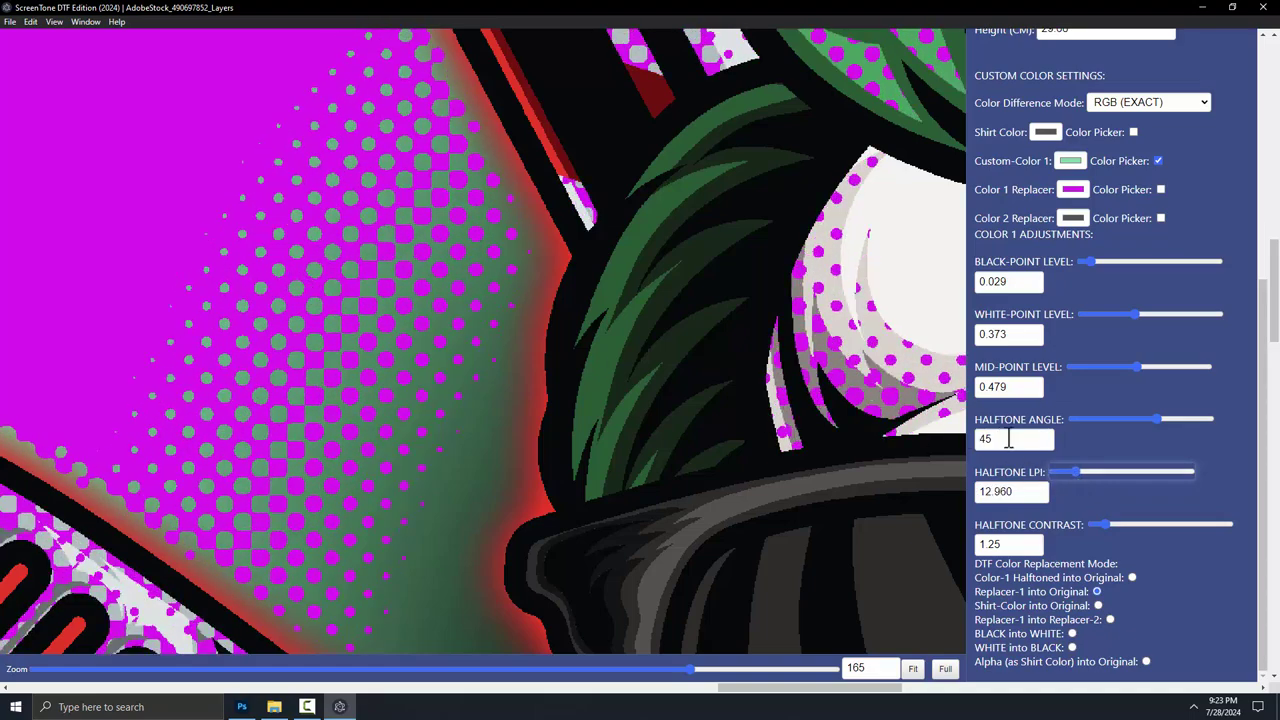
pyautogui.click(1080, 473)
pyautogui.moveTo(1085, 473)
pyautogui.mouseDown()
pyautogui.moveTo(1113, 472)
pyautogui.moveTo(1097, 477)
pyautogui.mouseUp()
pyautogui.moveTo(243, 712)
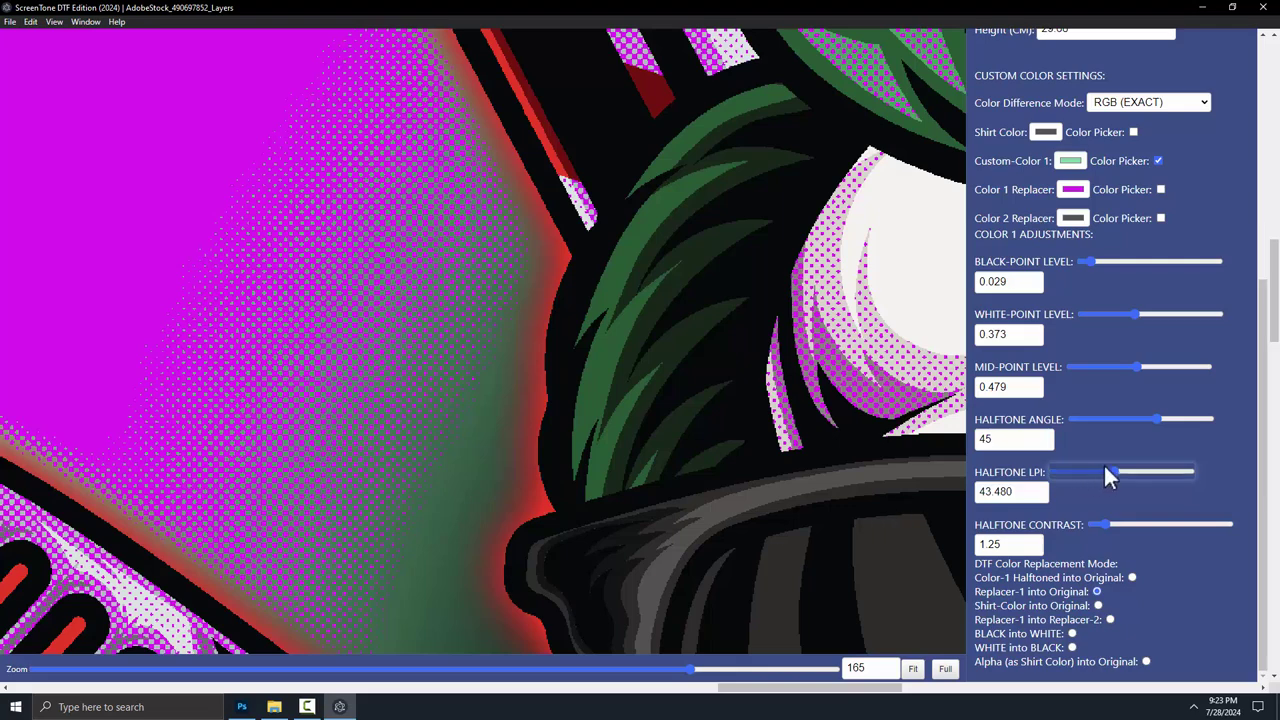
# Step: Set the halftone LPI to 25
pyautogui.moveTo(1016, 491); pyautogui.dragTo(946, 496)
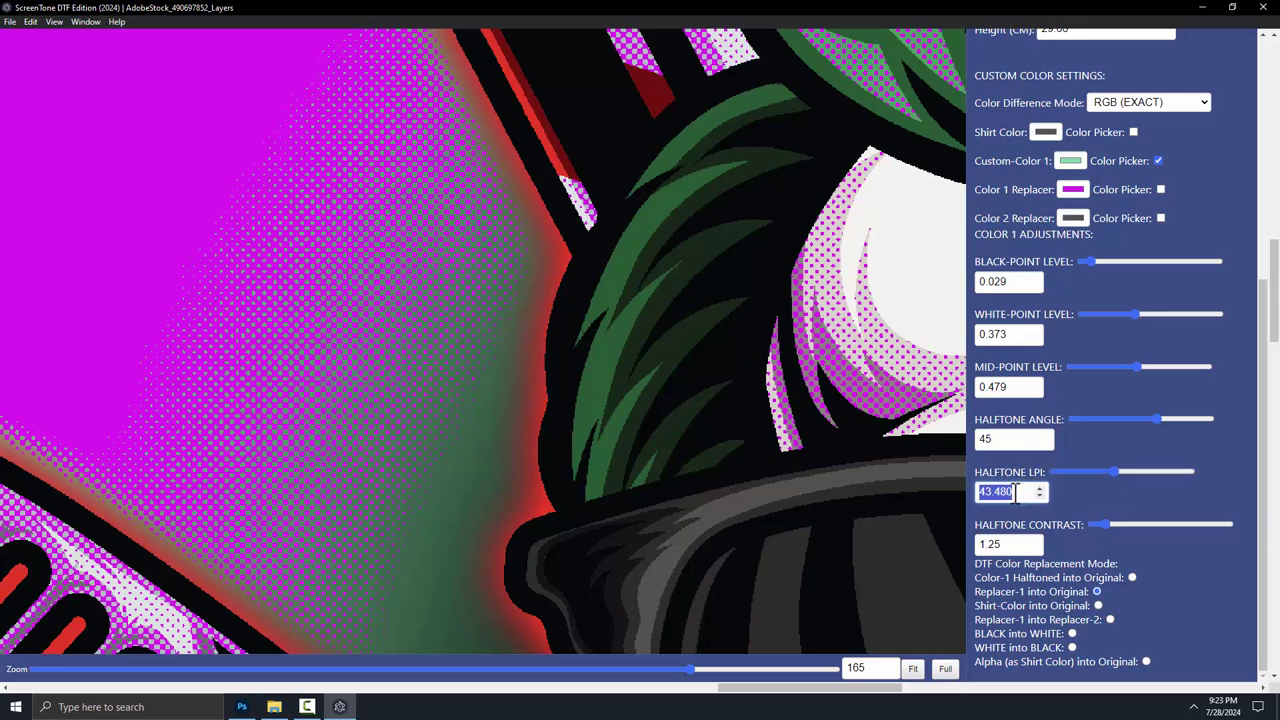
pyautogui.write('25')
pyautogui.press('Return')
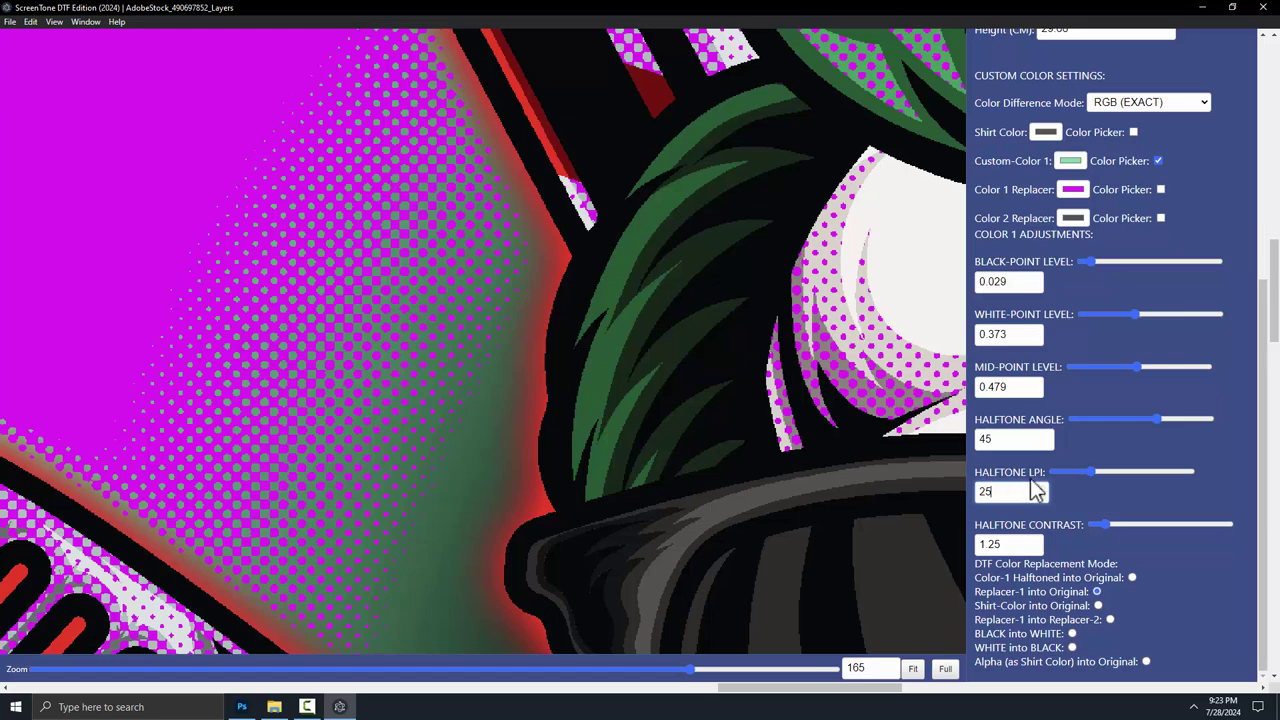
# Step: Preview the Shirt-Color into Original, Replacer-1 into Replacer-2, BLACK into WHITE and WHITE into BLACK replacement modes, then return to Replacer-1 into Original
pyautogui.scroll(-4, 1030, 478)
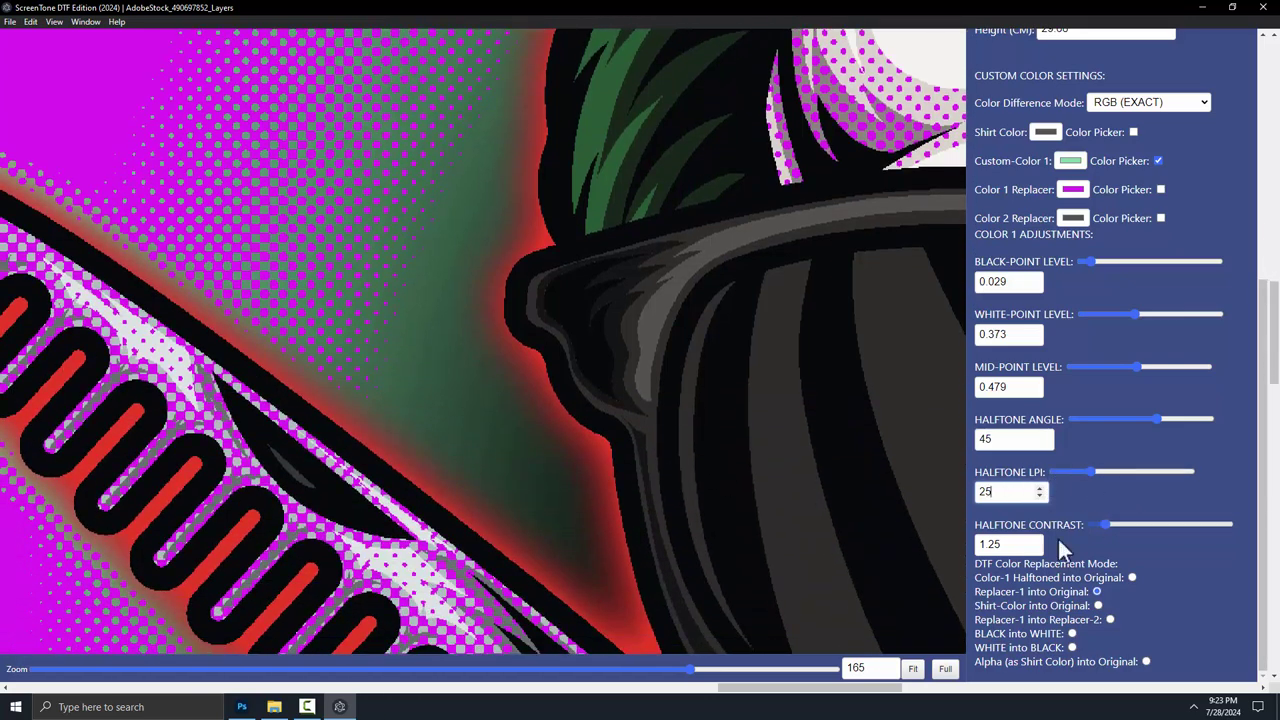
pyautogui.click(1098, 606)
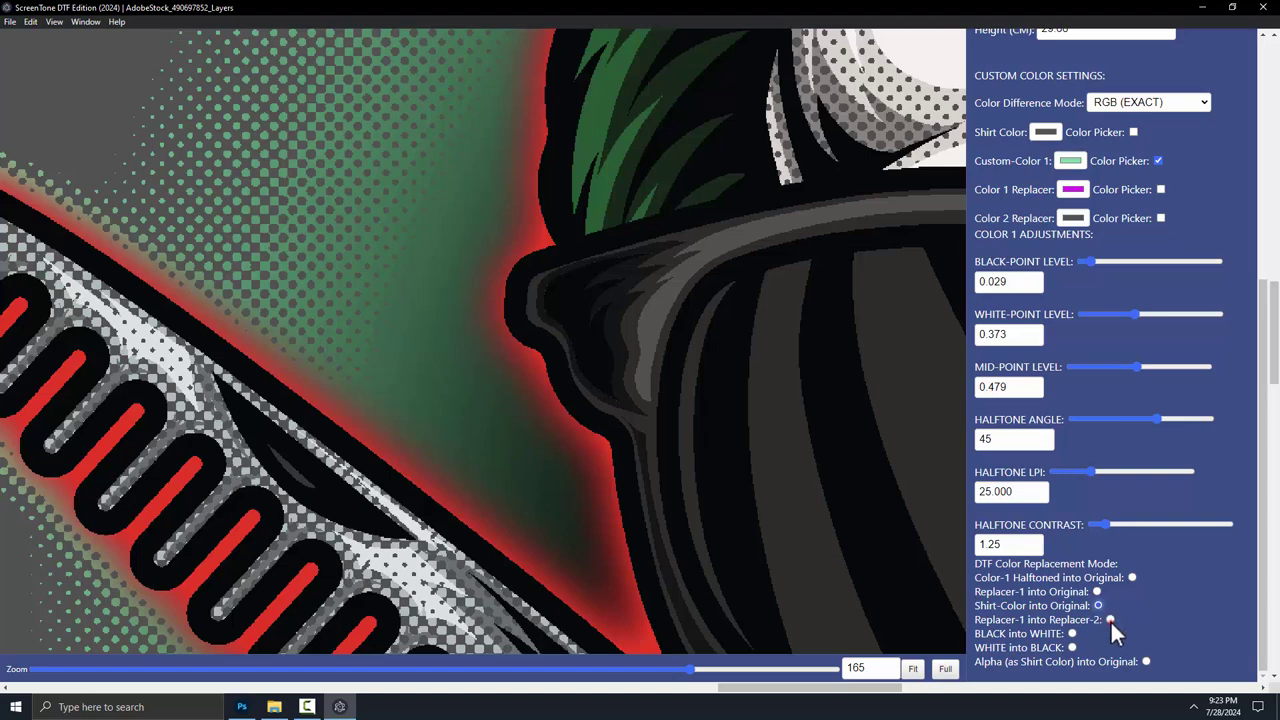
pyautogui.click(1110, 620)
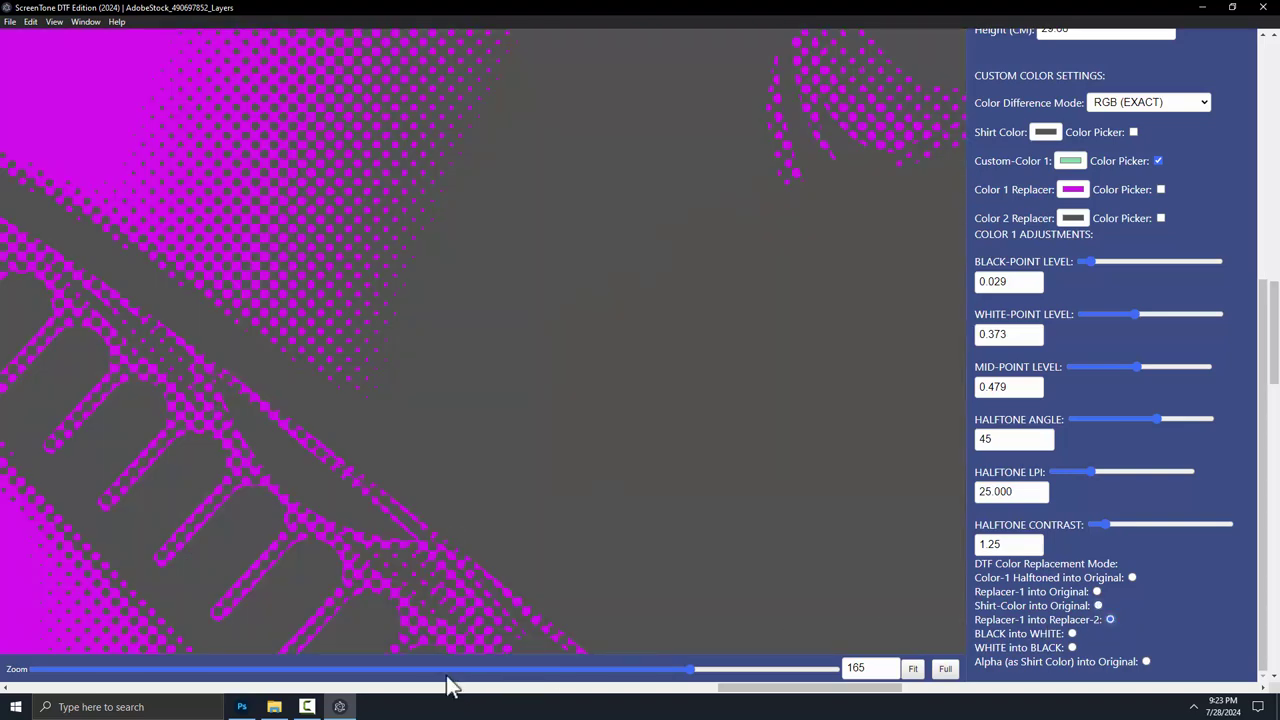
pyautogui.moveTo(580, 671); pyautogui.dragTo(152, 671)
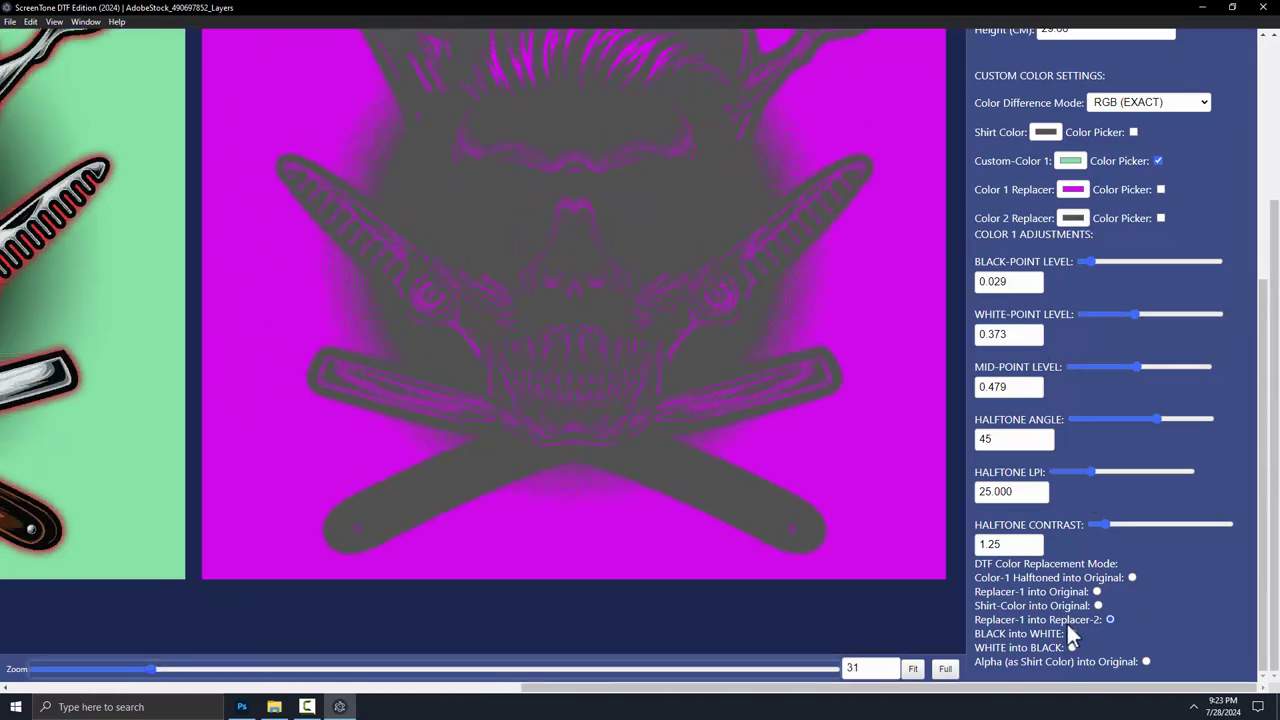
pyautogui.click(1072, 634)
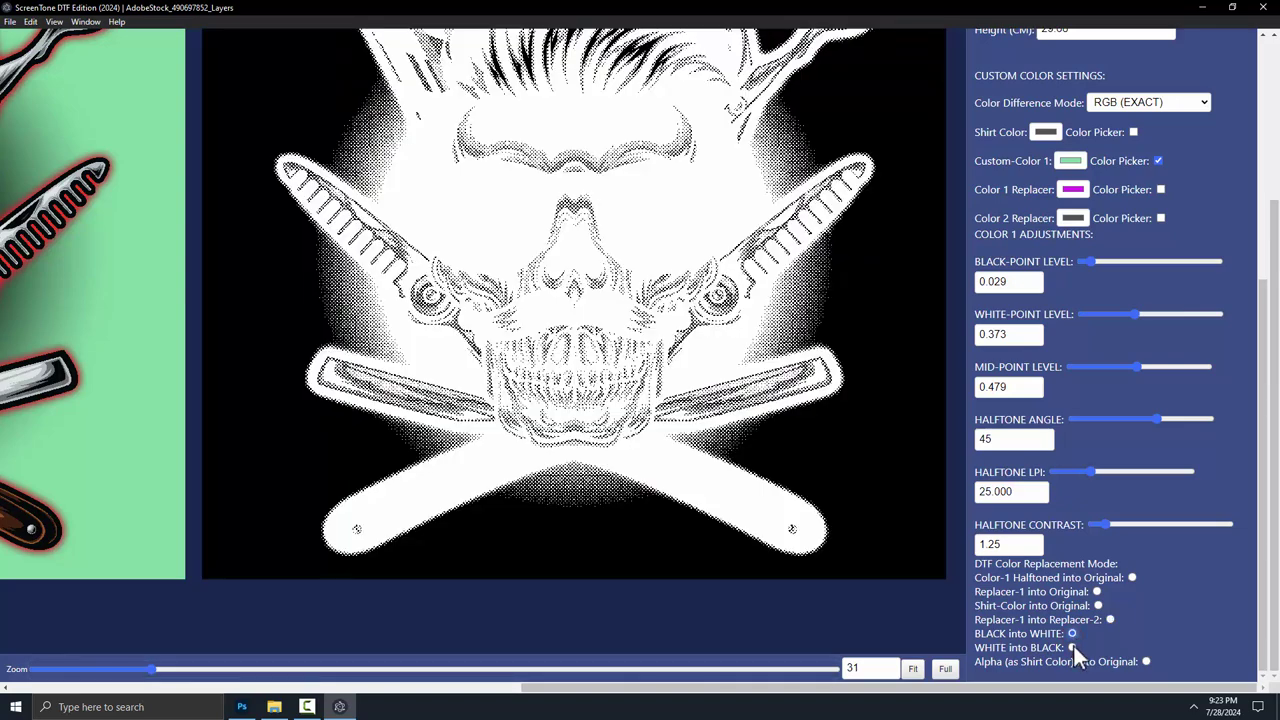
pyautogui.click(1073, 646)
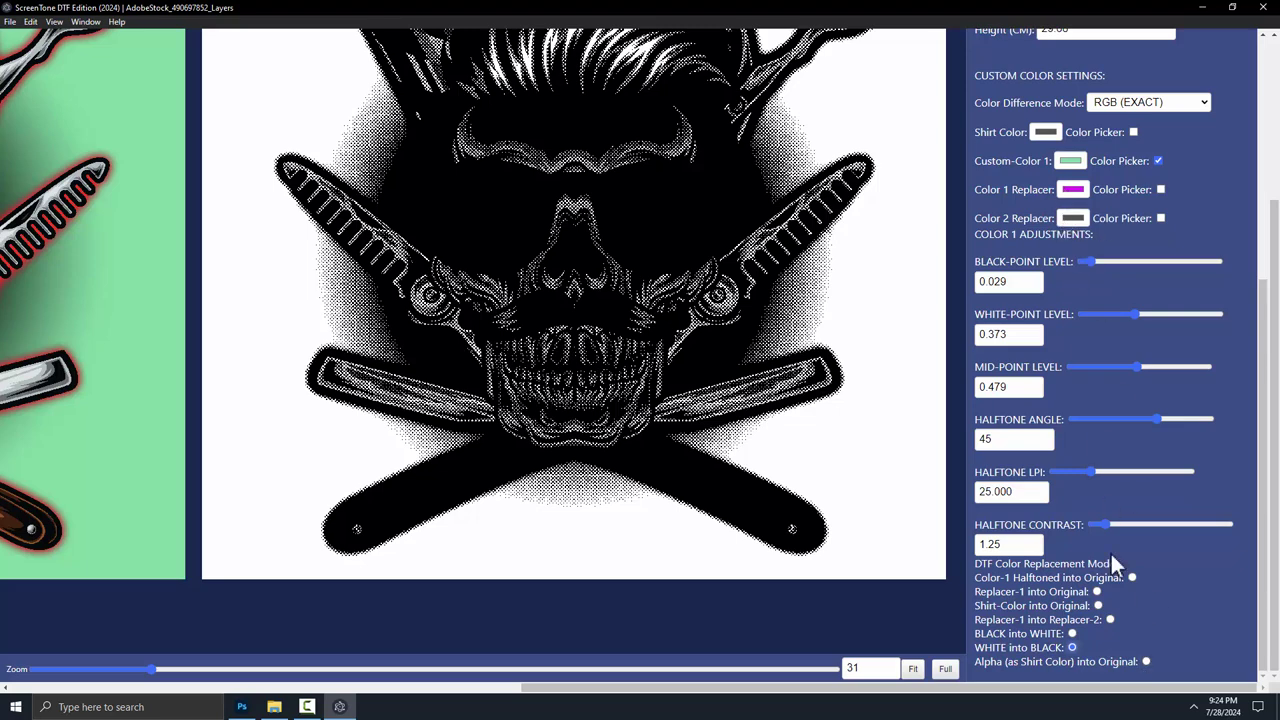
pyautogui.click(1097, 591)
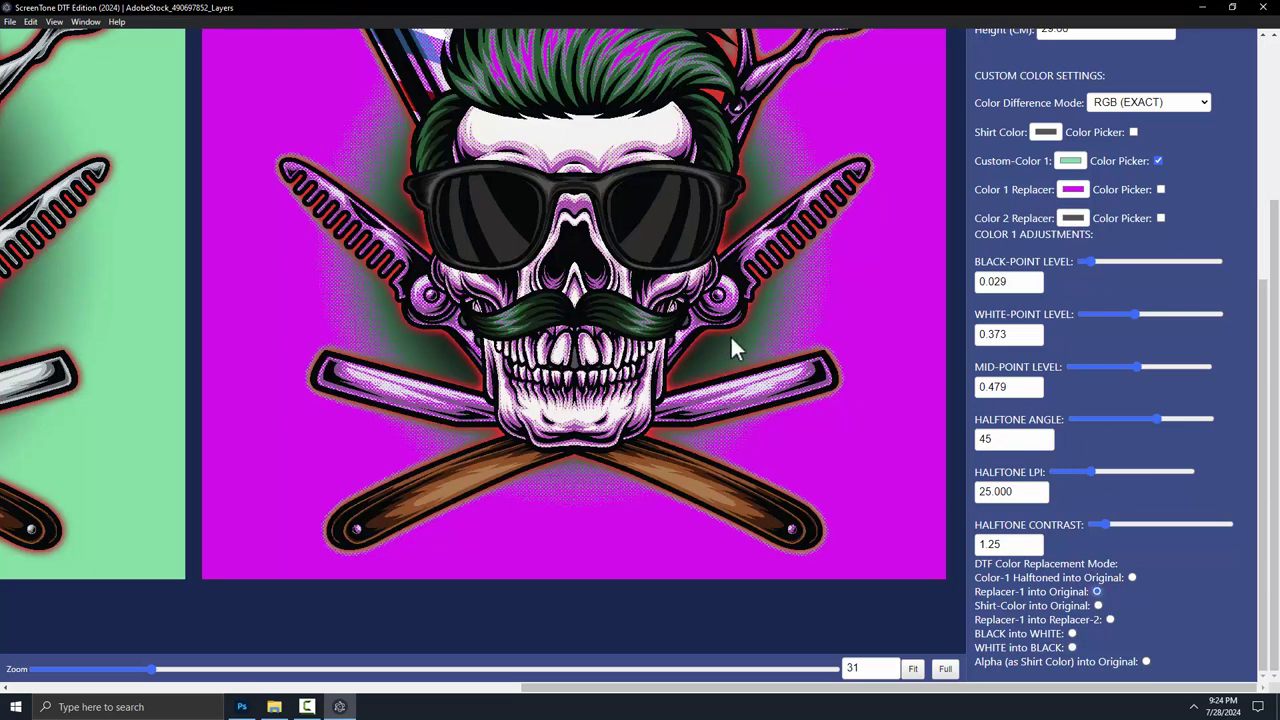
# Step: Save the halftoned artwork as a PNG on the Desktop, adding "- Halftoned" to the existing file name
pyautogui.scroll(5, 1090, 255)
pyautogui.scroll(3, 785, 230)
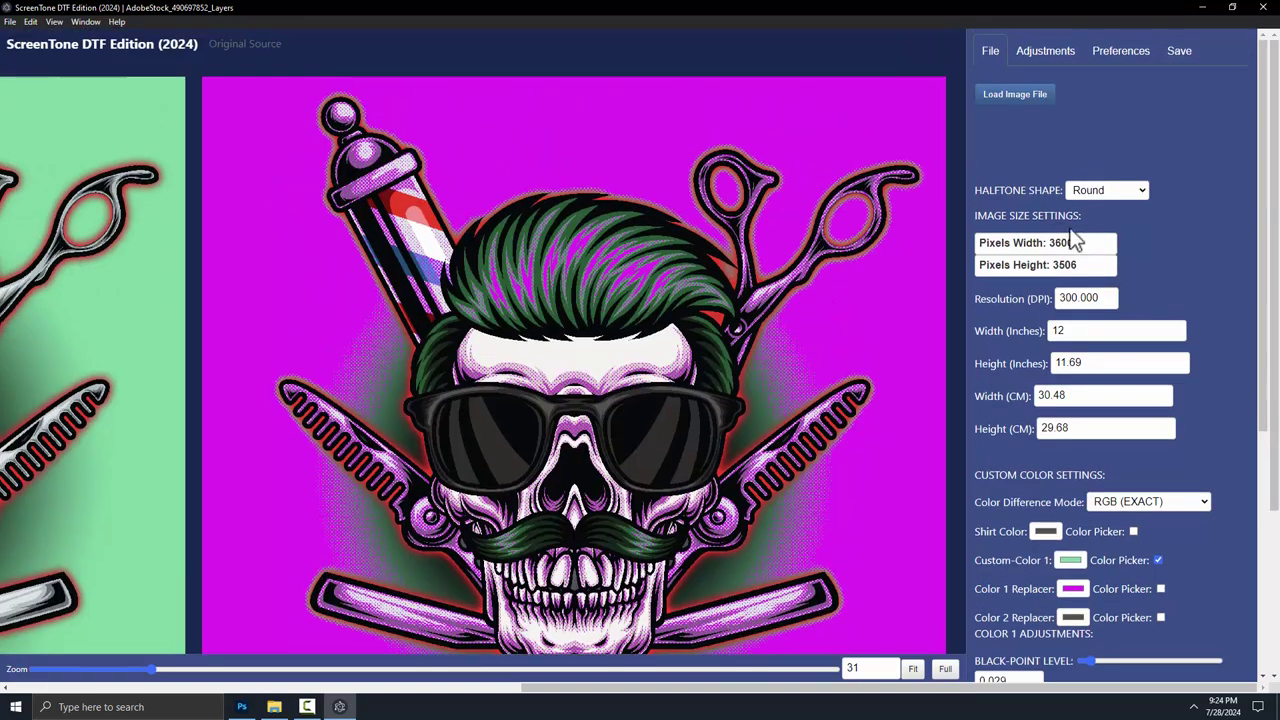
pyautogui.scroll(-3, 745, 200)
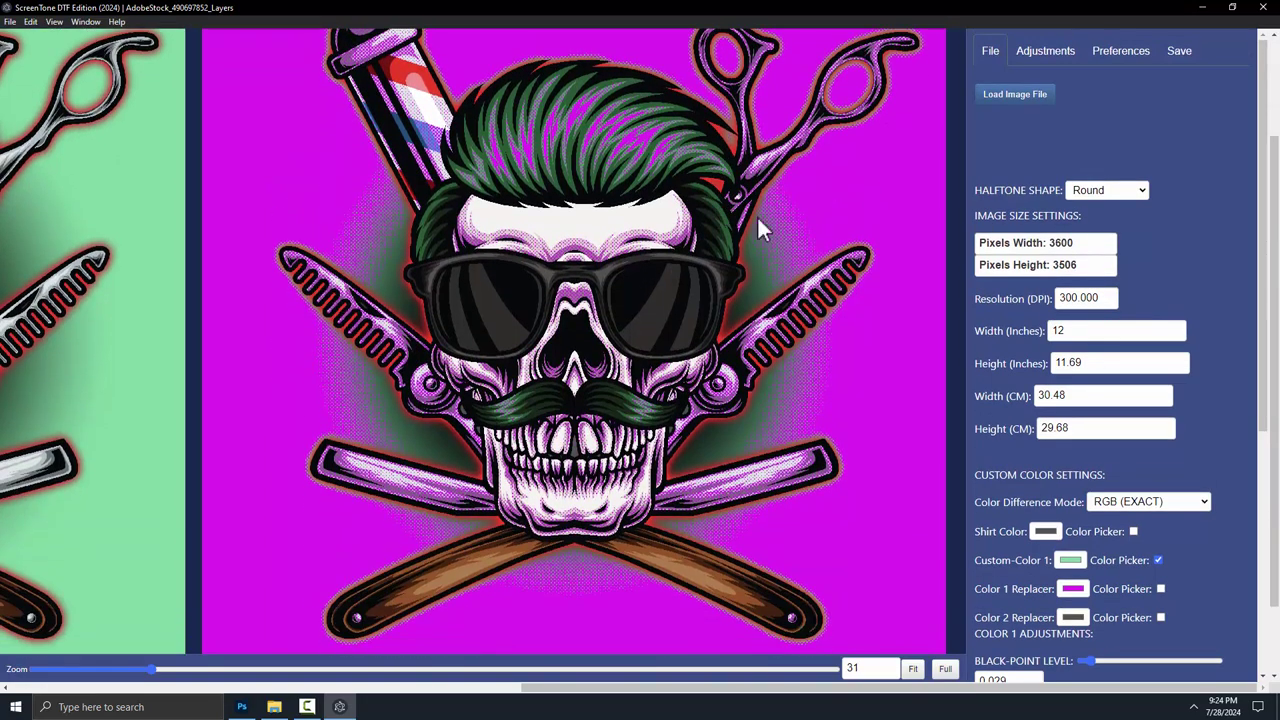
pyautogui.scroll(-5, 1065, 326)
pyautogui.scroll(-1, 1065, 326)
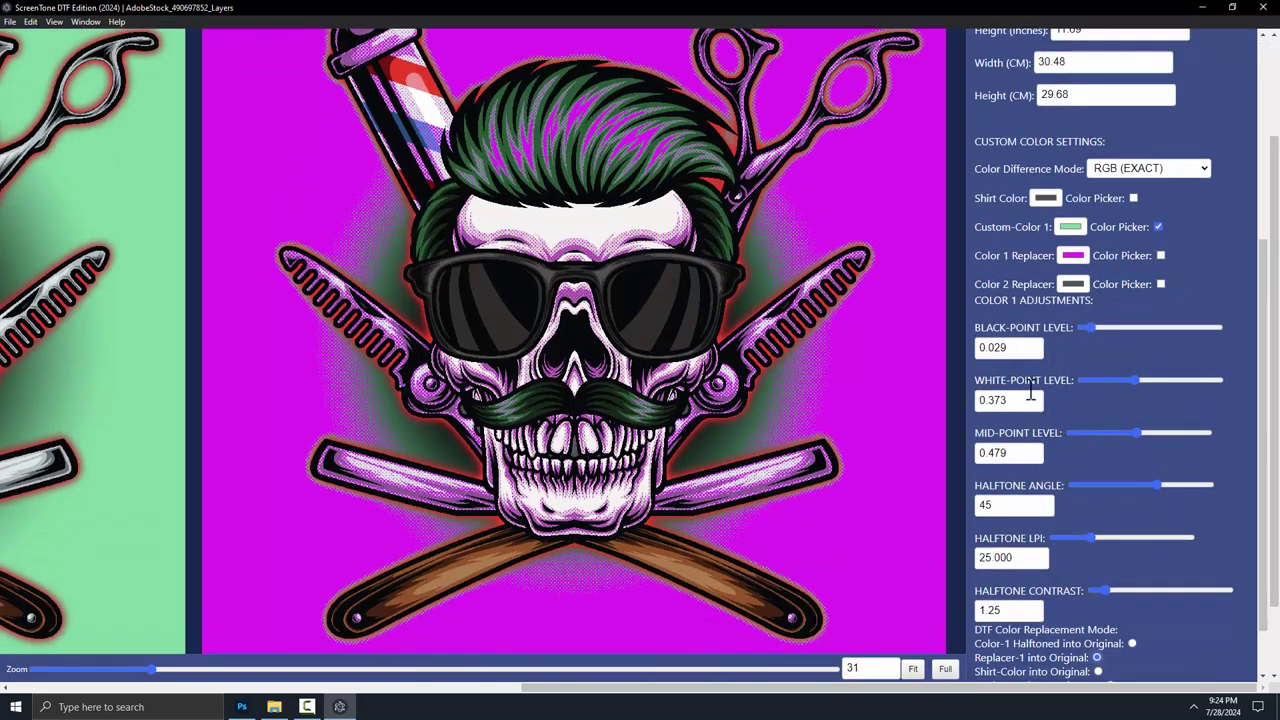
pyautogui.scroll(5, 1036, 318)
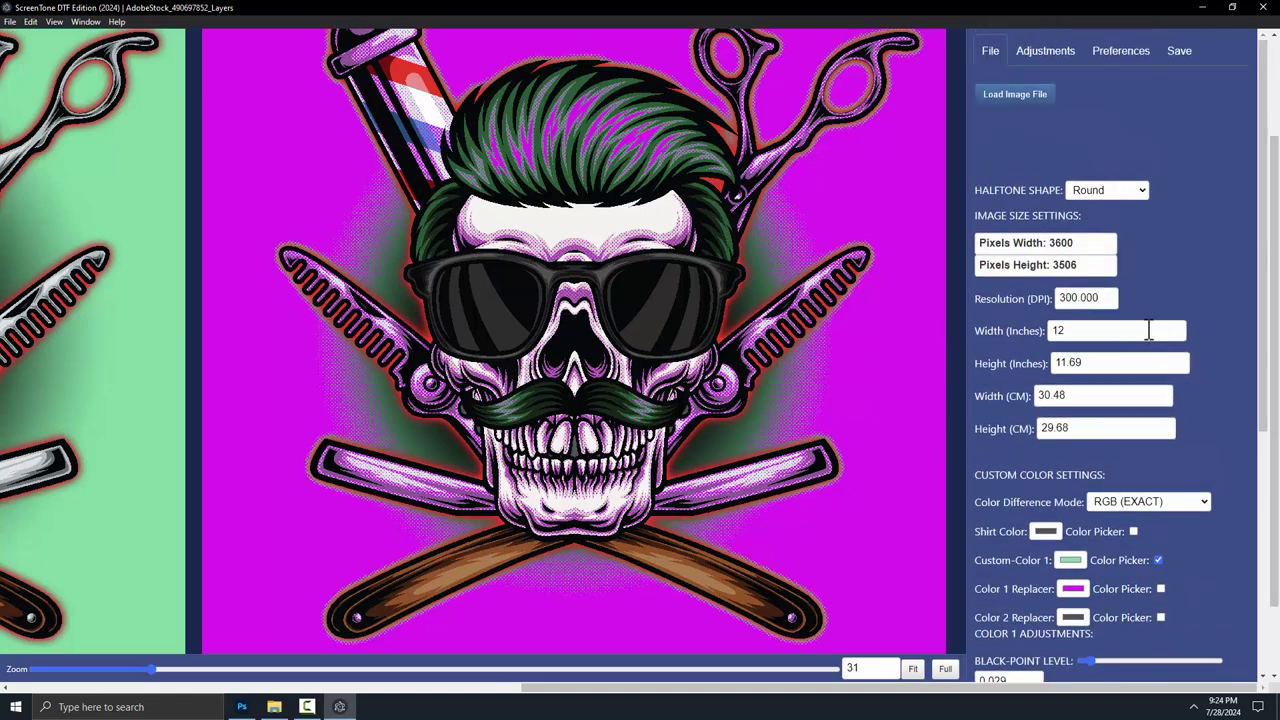
pyautogui.click(1179, 52)
pyautogui.click(992, 126)
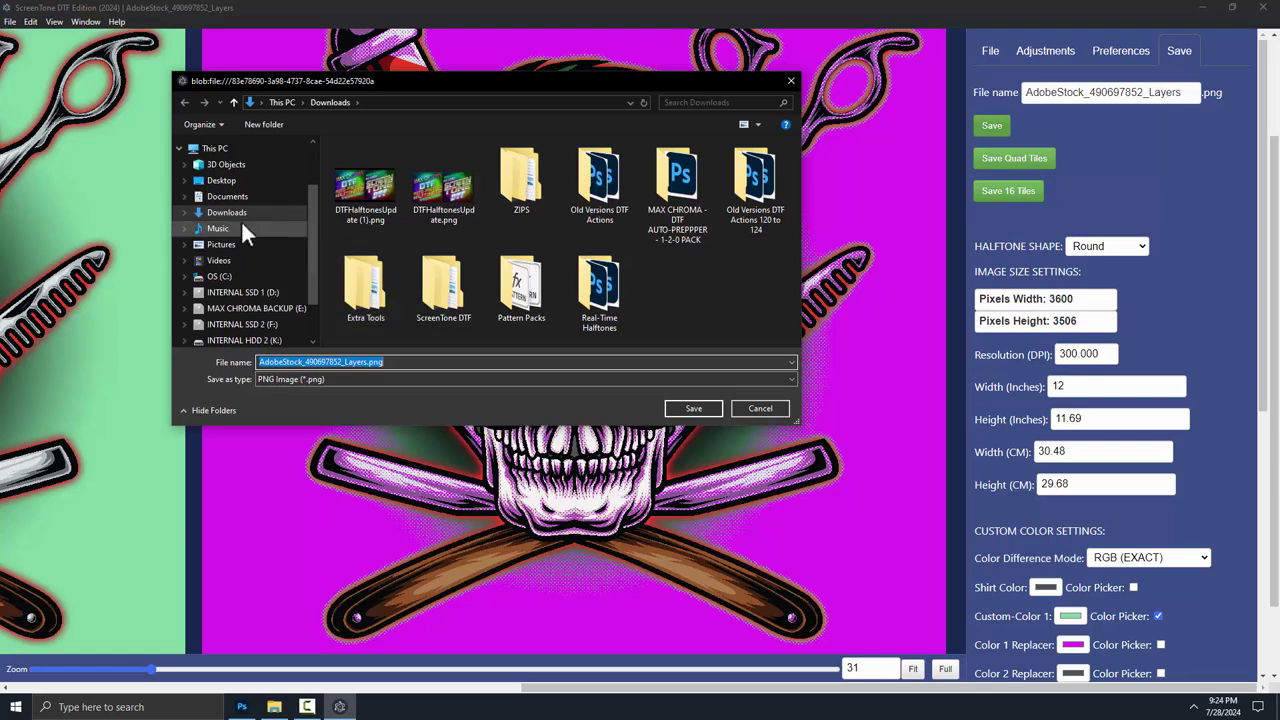
pyautogui.click(220, 181)
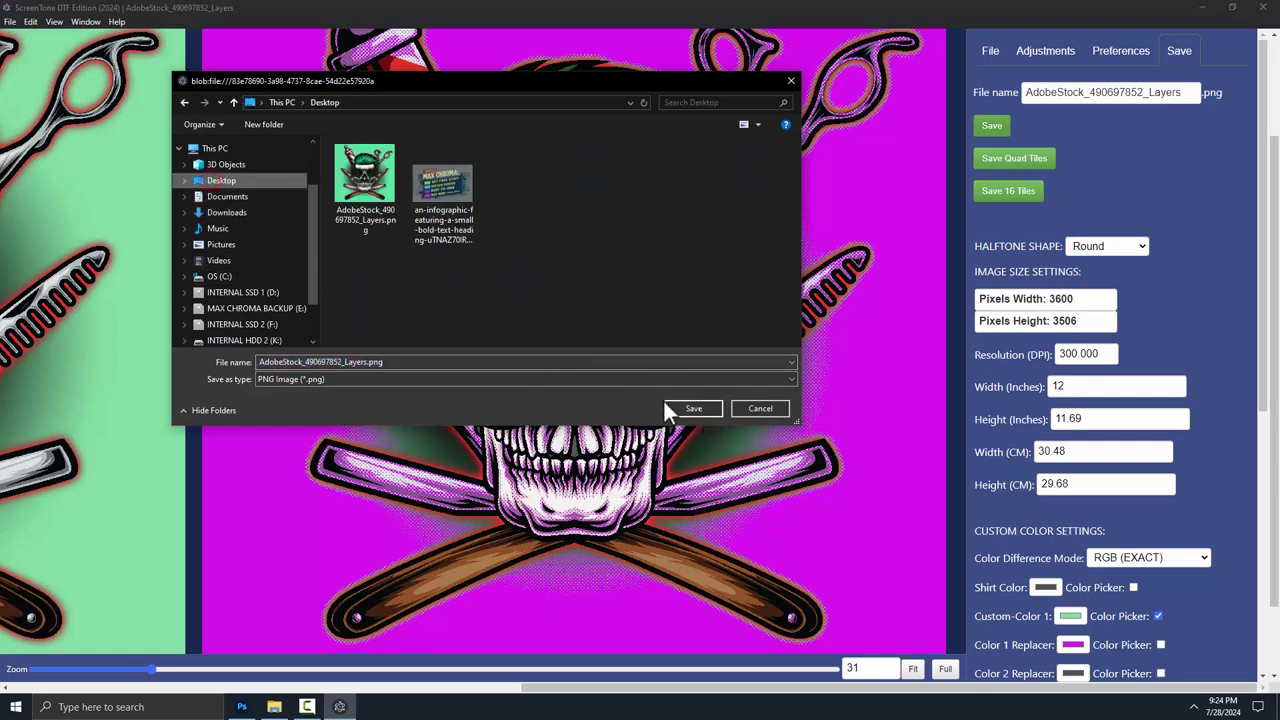
pyautogui.click(690, 410)
pyautogui.click(726, 358)
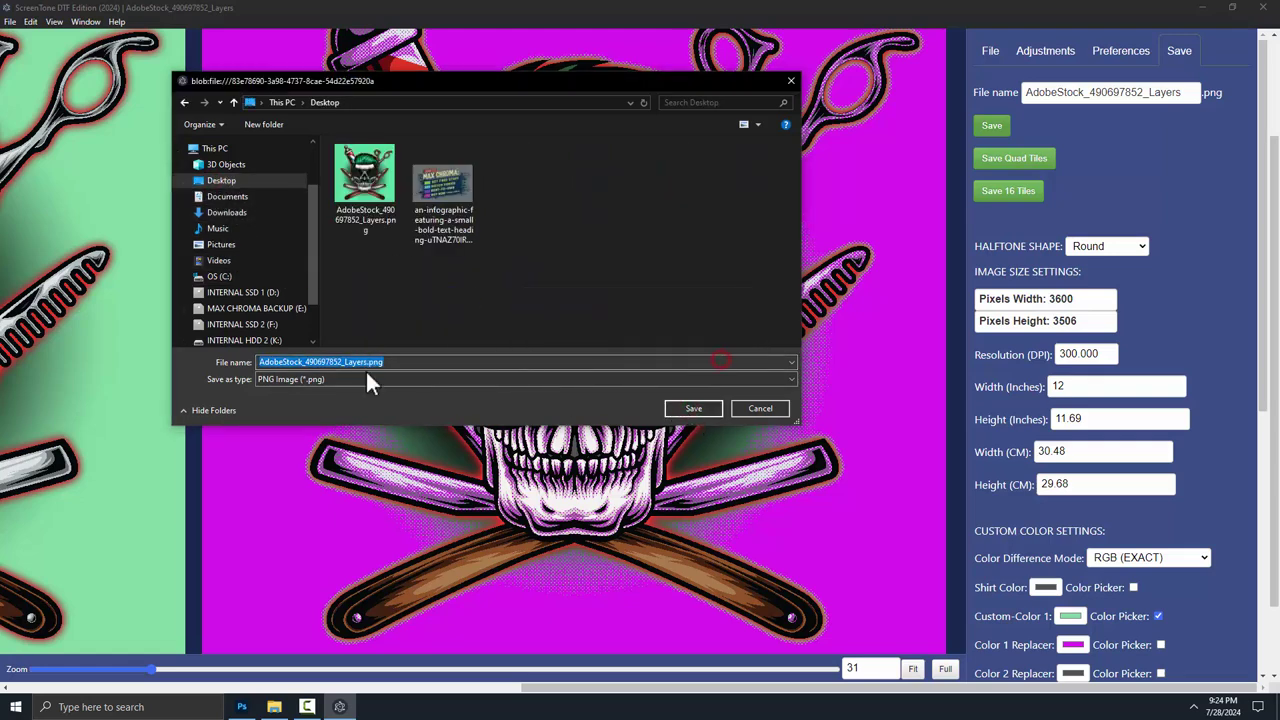
pyautogui.click(364, 363)
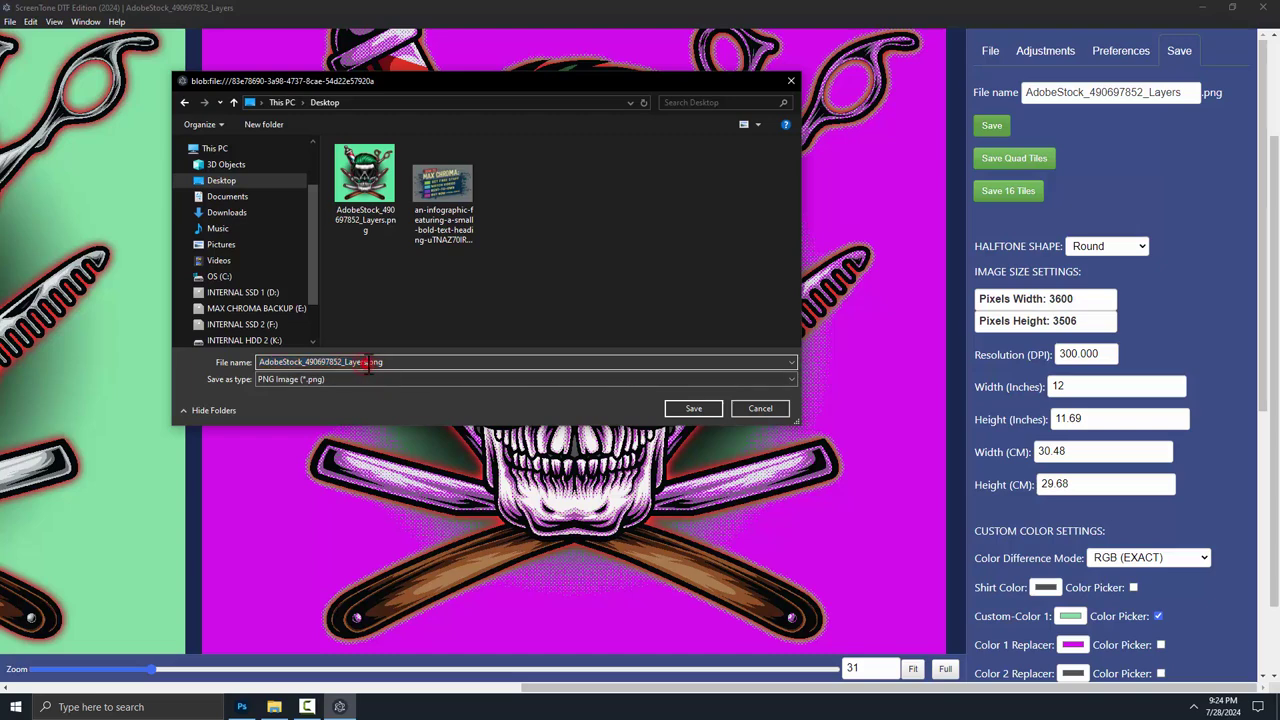
pyautogui.write('- Nalftoned')
pyautogui.press('Return')
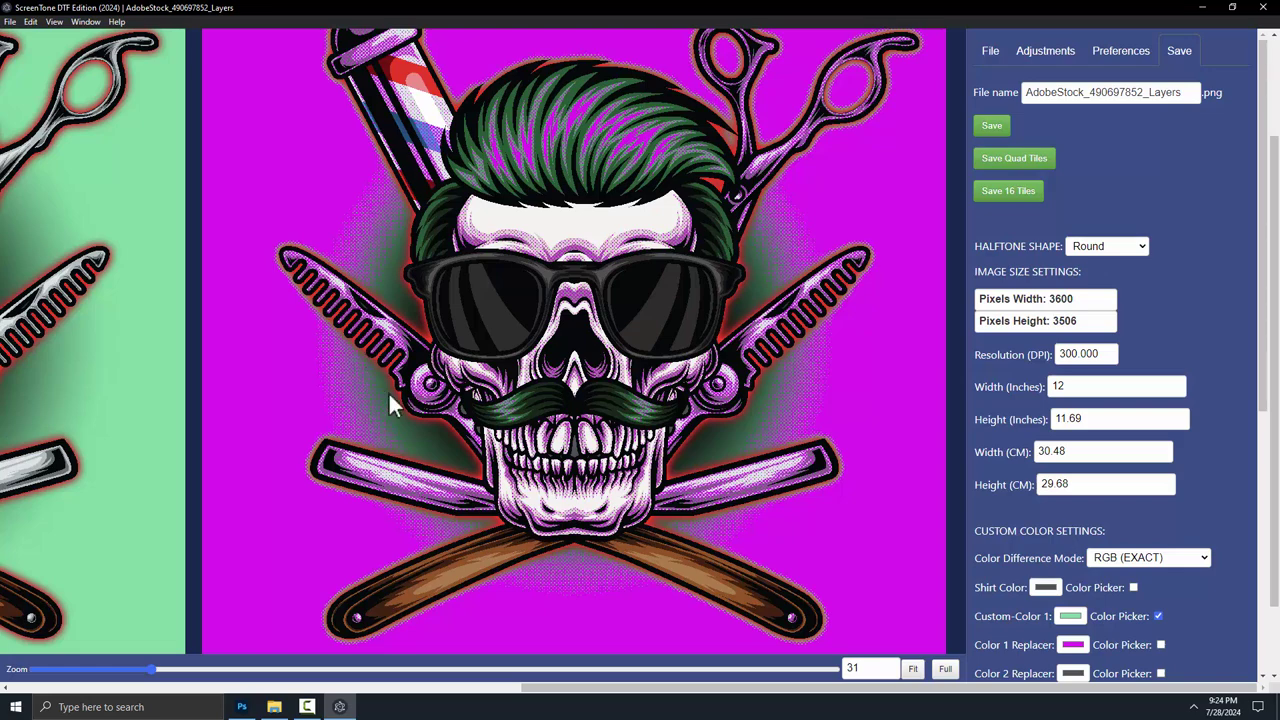
# Step: Switch to File Explorer and open index.html from the ColorRemover folder inside Downloads > Extra Tools > Extra Tools
pyautogui.click(277, 707)
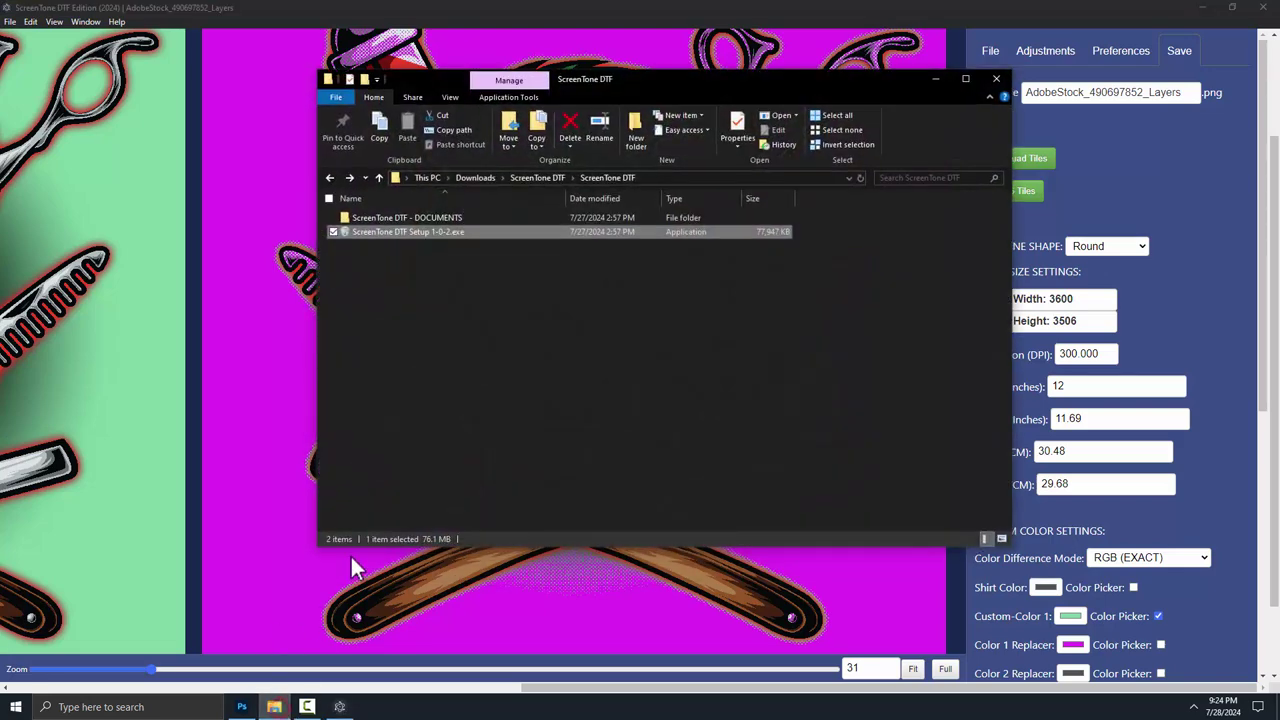
pyautogui.click(1203, 8)
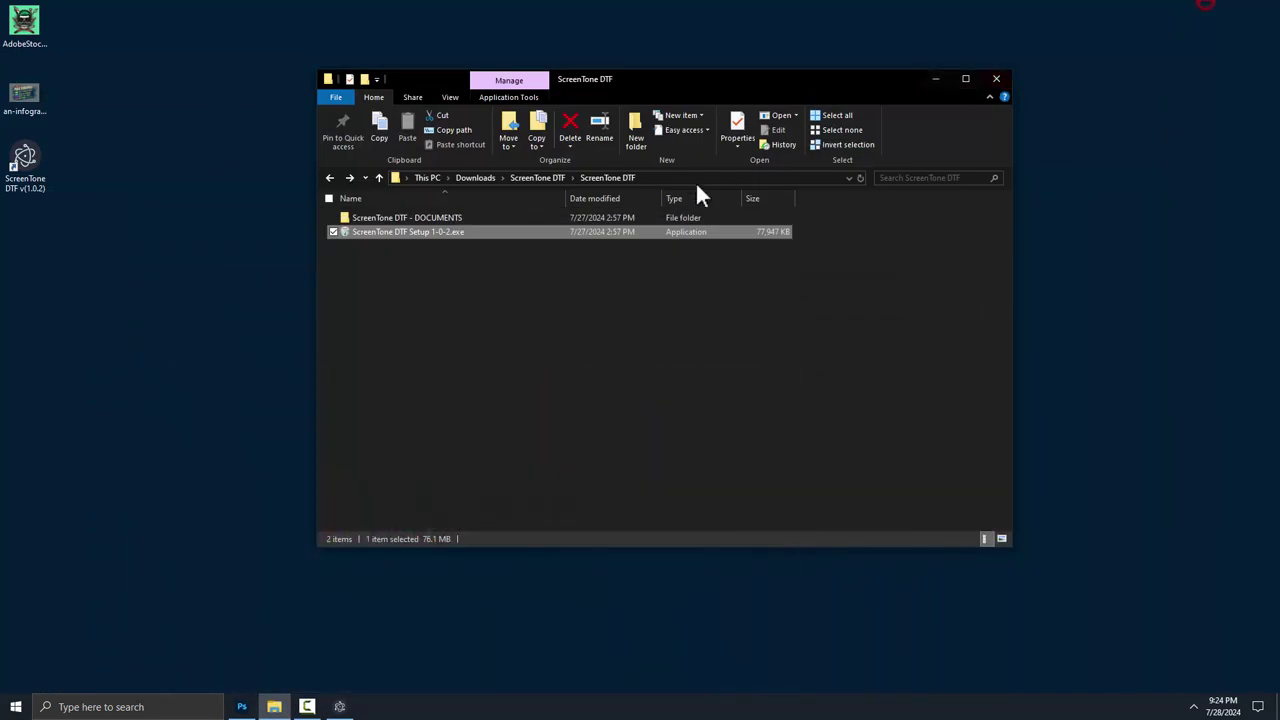
pyautogui.click(544, 176)
pyautogui.click(478, 177)
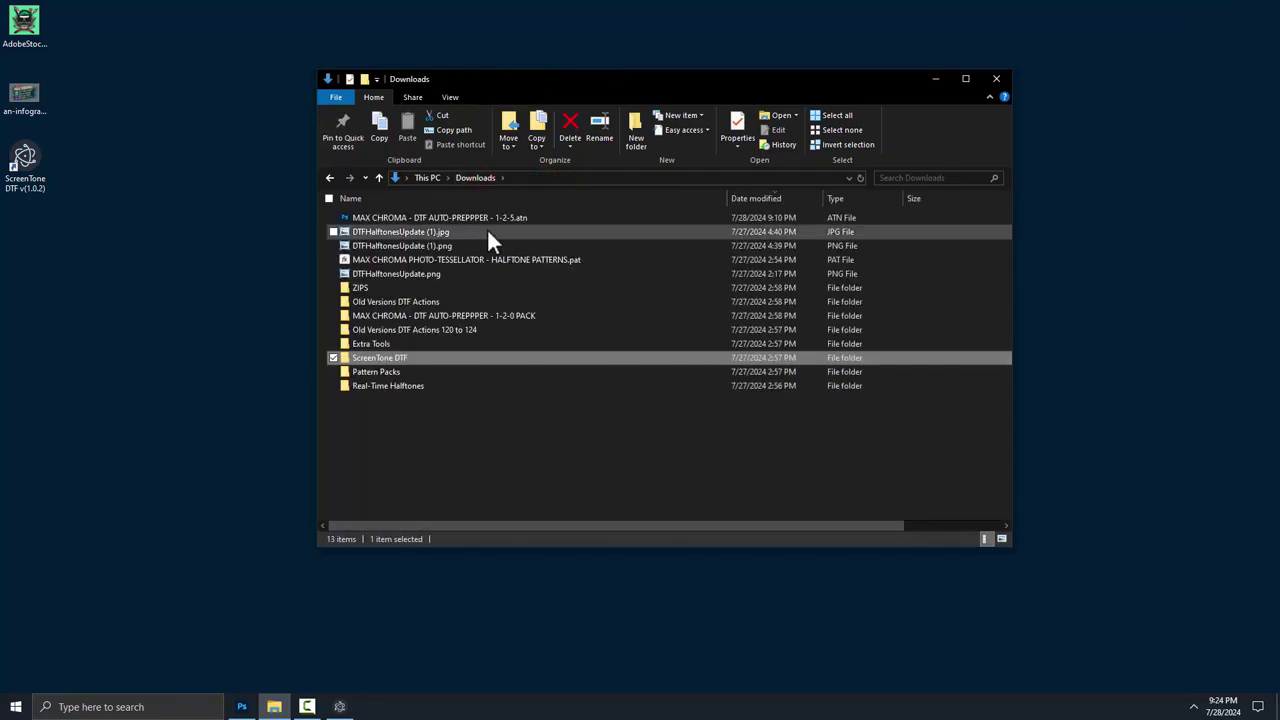
pyautogui.doubleClick(387, 340)
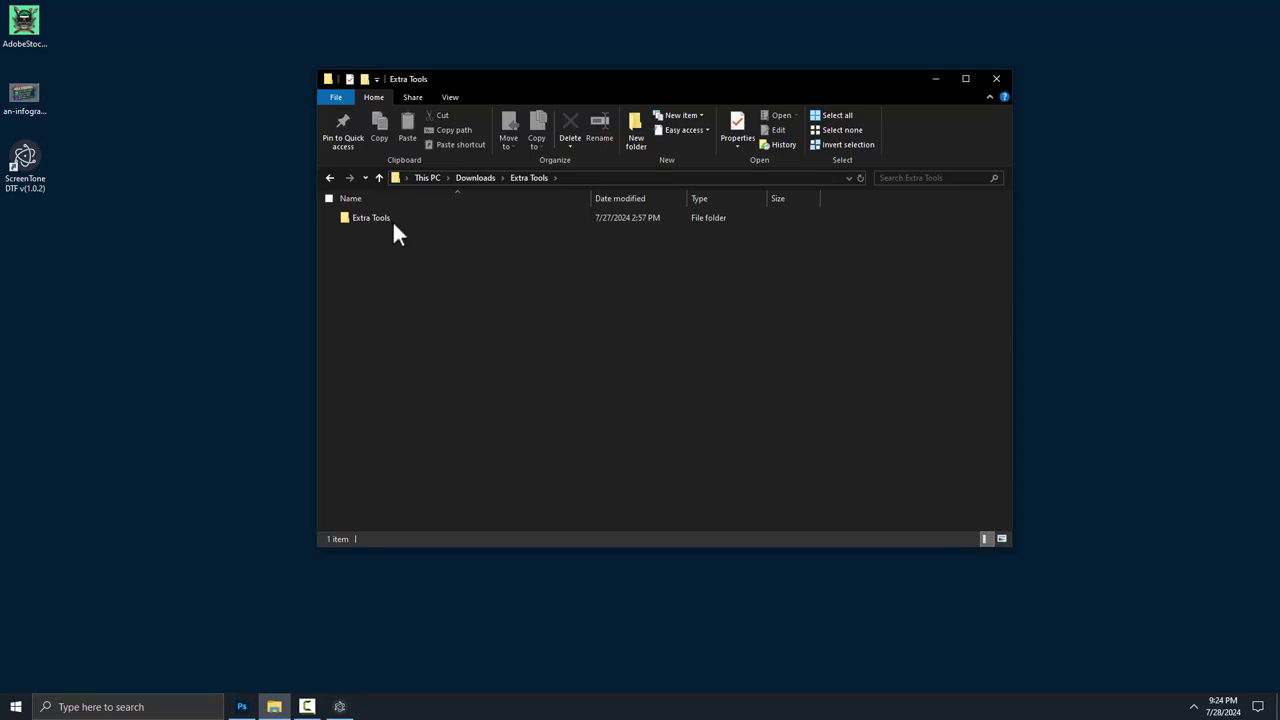
pyautogui.doubleClick(392, 220)
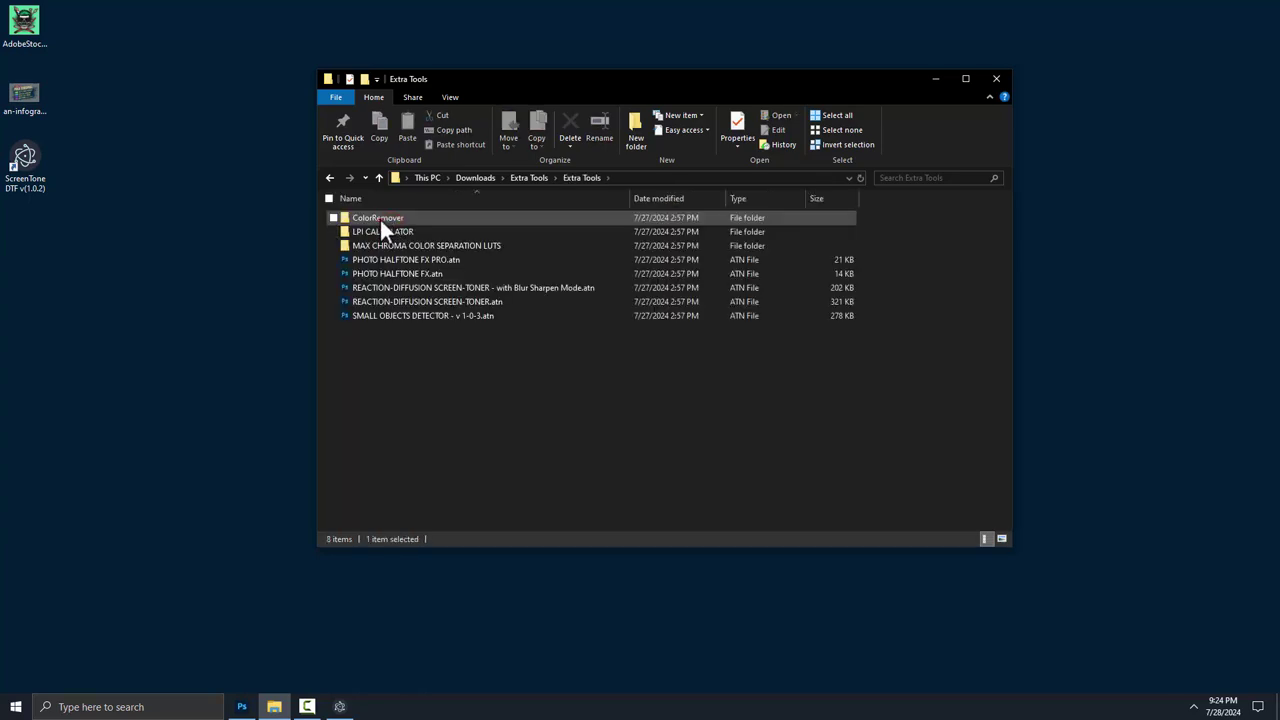
pyautogui.doubleClick(379, 217)
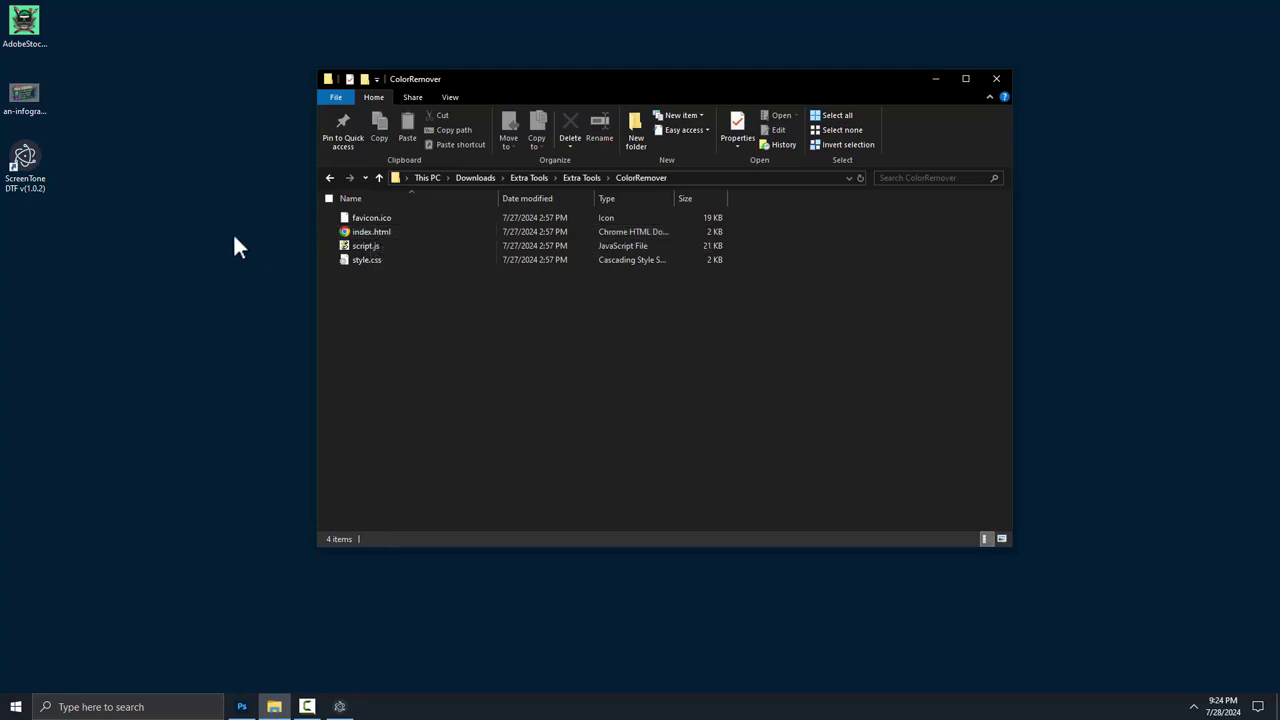
pyautogui.click(346, 233)
pyautogui.doubleClick(346, 233)
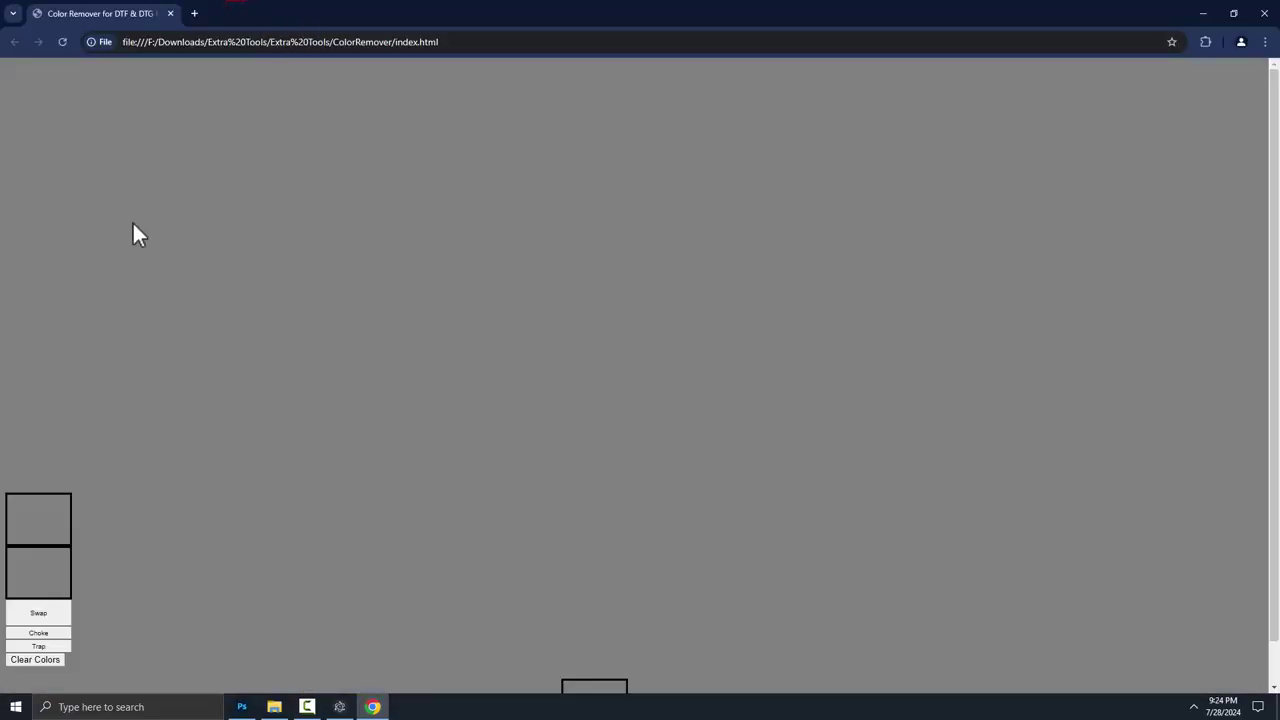
# Step: Load the halftoned skull PNG from the Desktop into the Color Remover page
pyautogui.scroll(-1, 238, 567)
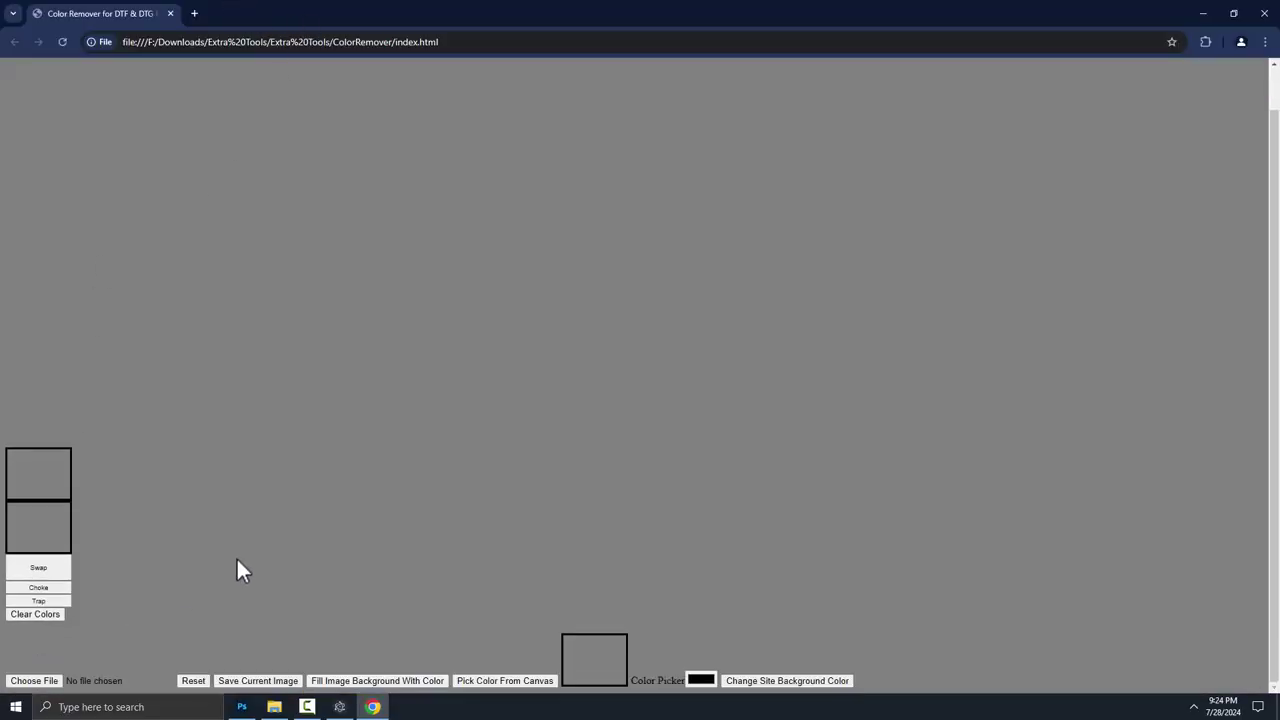
pyautogui.click(40, 682)
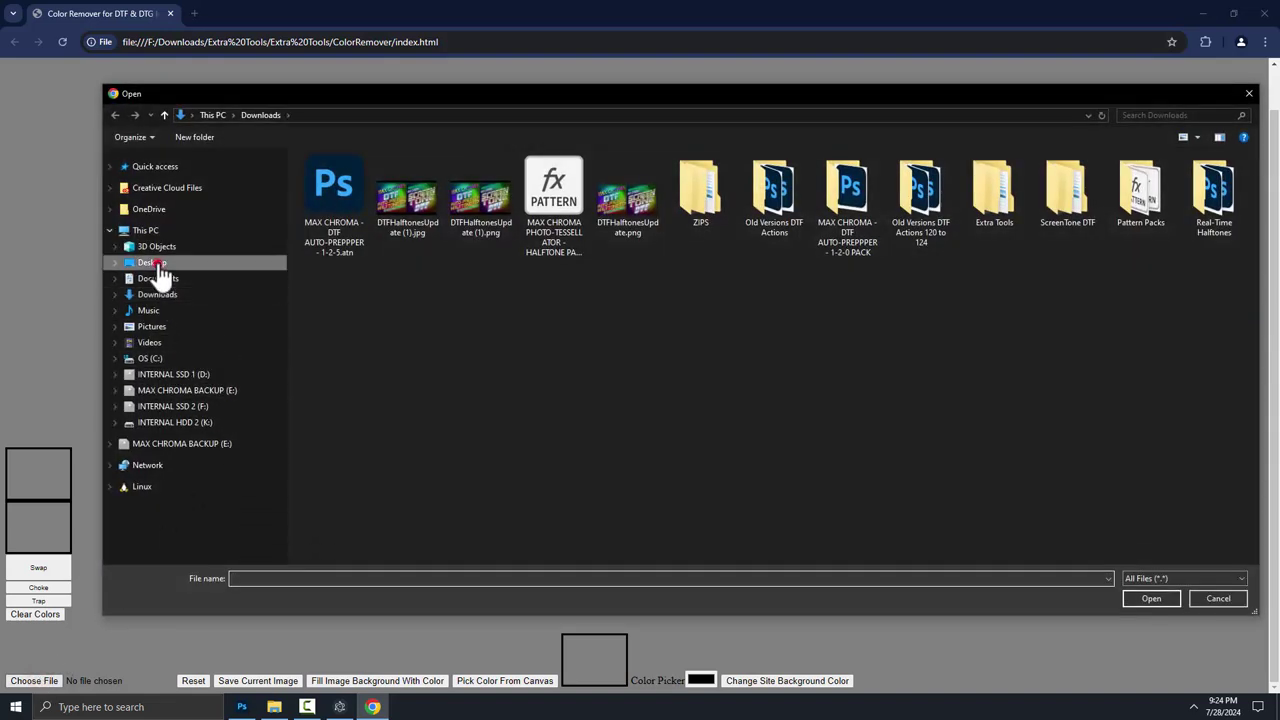
pyautogui.click(154, 263)
pyautogui.click(333, 200)
pyautogui.doubleClick(332, 196)
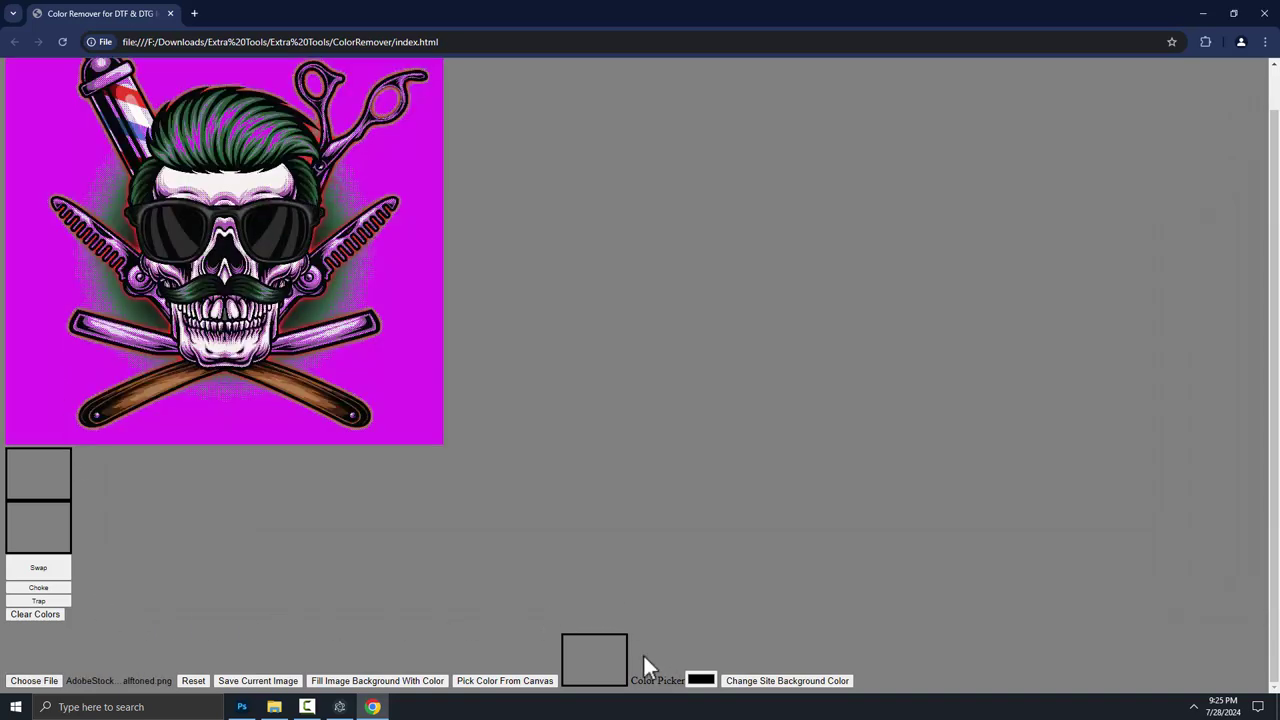
# Step: Sample the magenta background from the canvas, swap it for the empty color to make it transparent, and save the current image
pyautogui.click(508, 682)
pyautogui.click(407, 366)
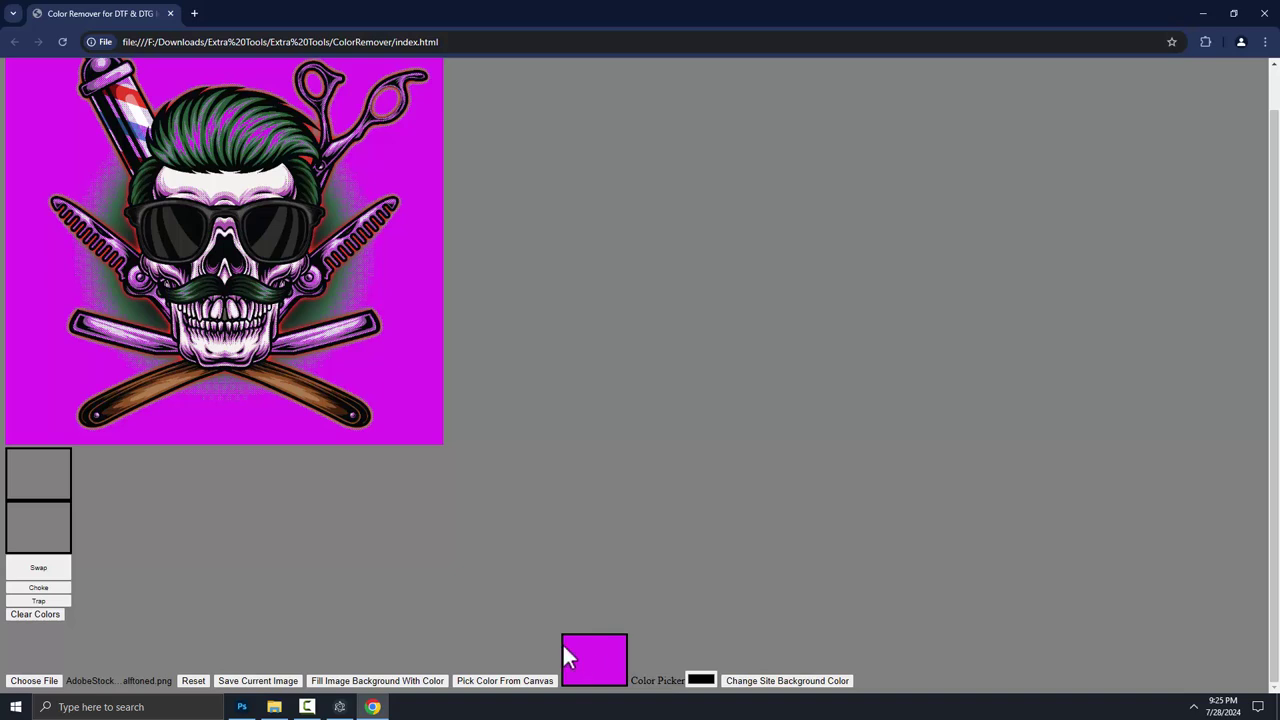
pyautogui.click(53, 482)
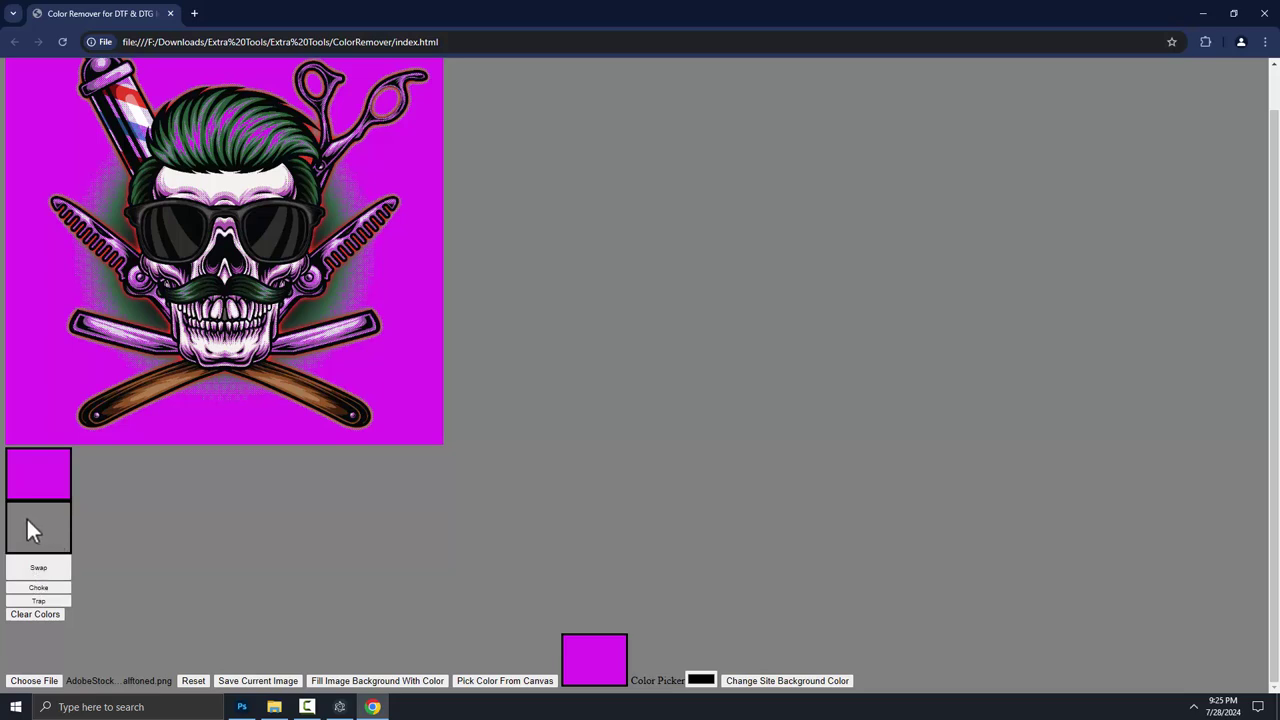
pyautogui.click(40, 568)
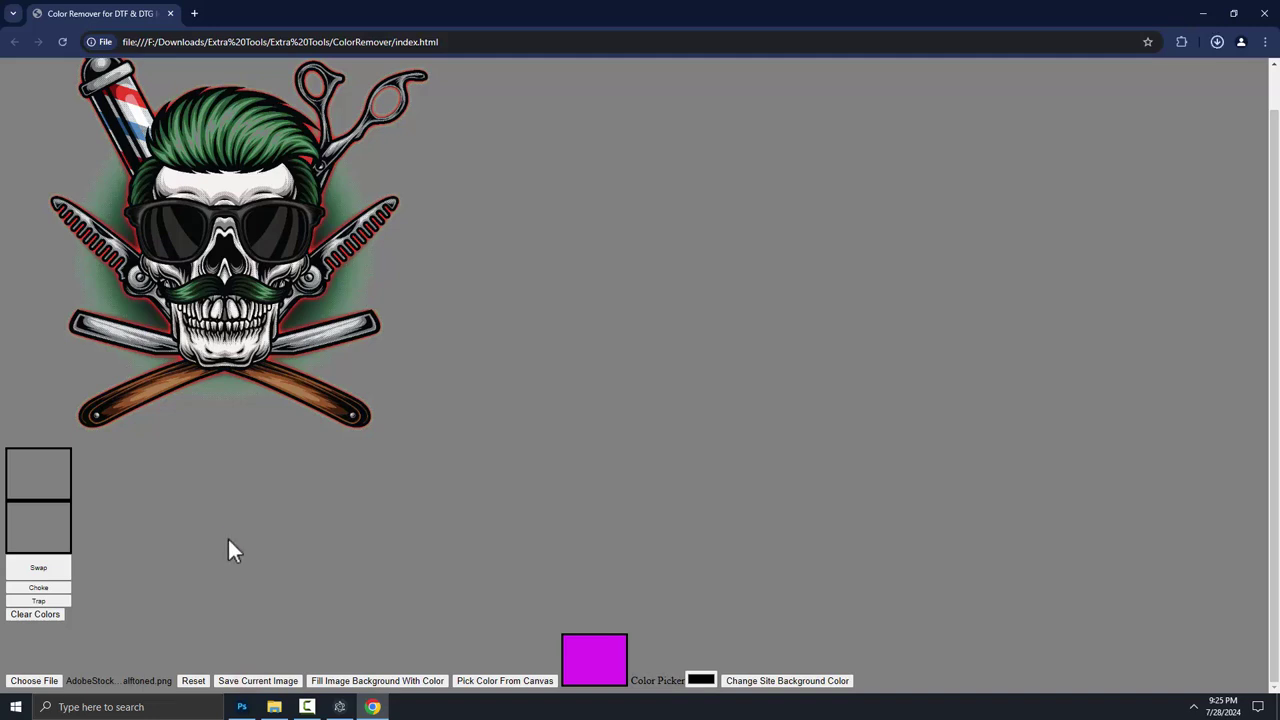
# Step: Open SeparationStation_Image.png from Downloads, examine its halftone dots up close, and return to the Color Remover page
pyautogui.click(273, 707)
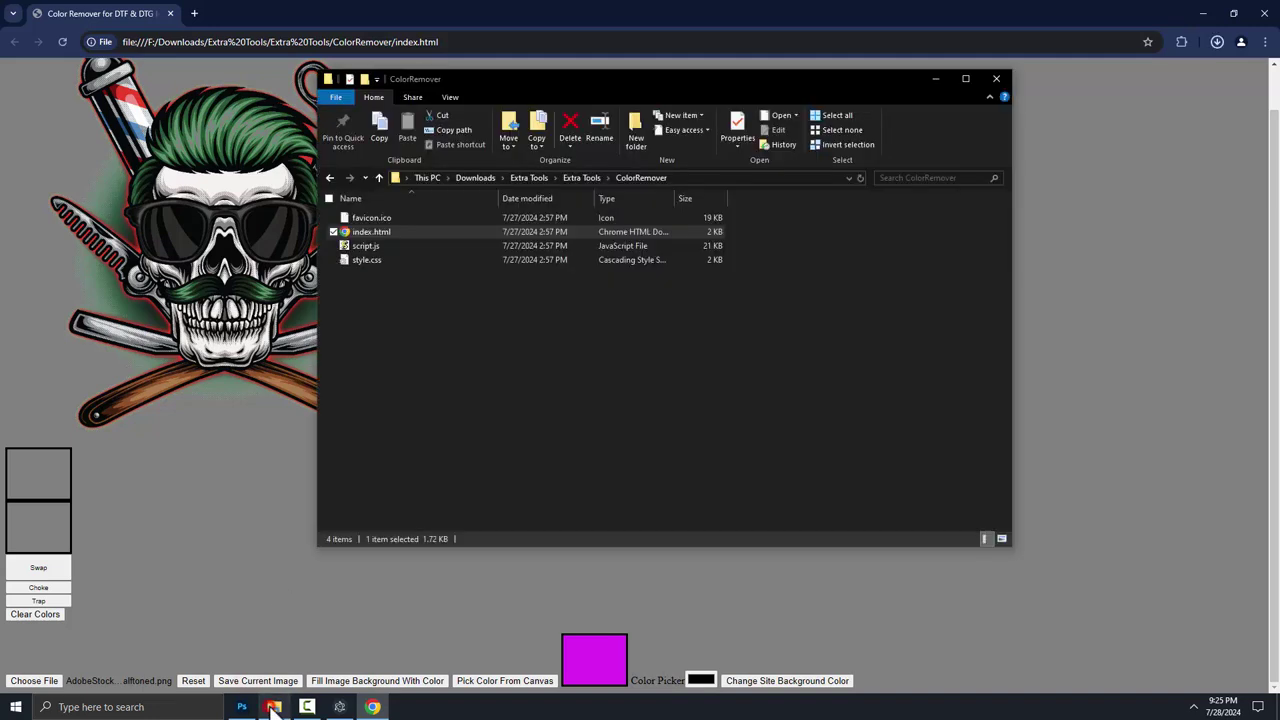
pyautogui.click(473, 177)
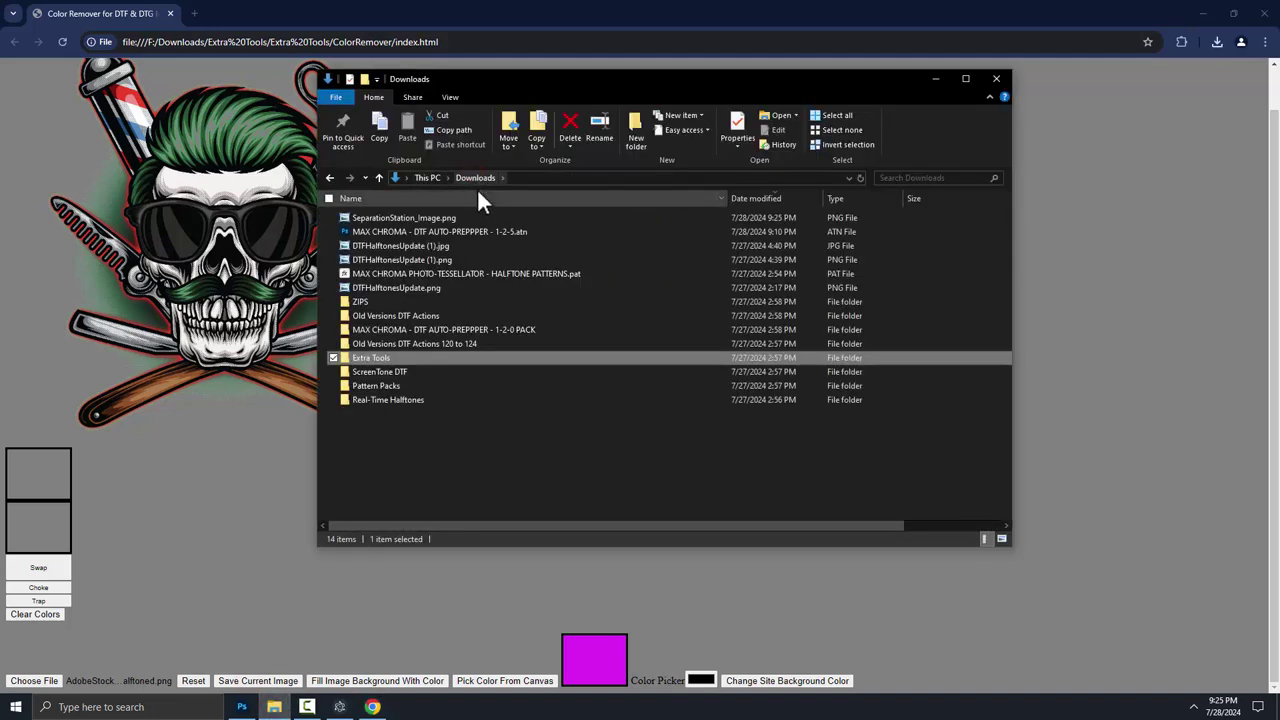
pyautogui.click(430, 217)
pyautogui.doubleClick(430, 218)
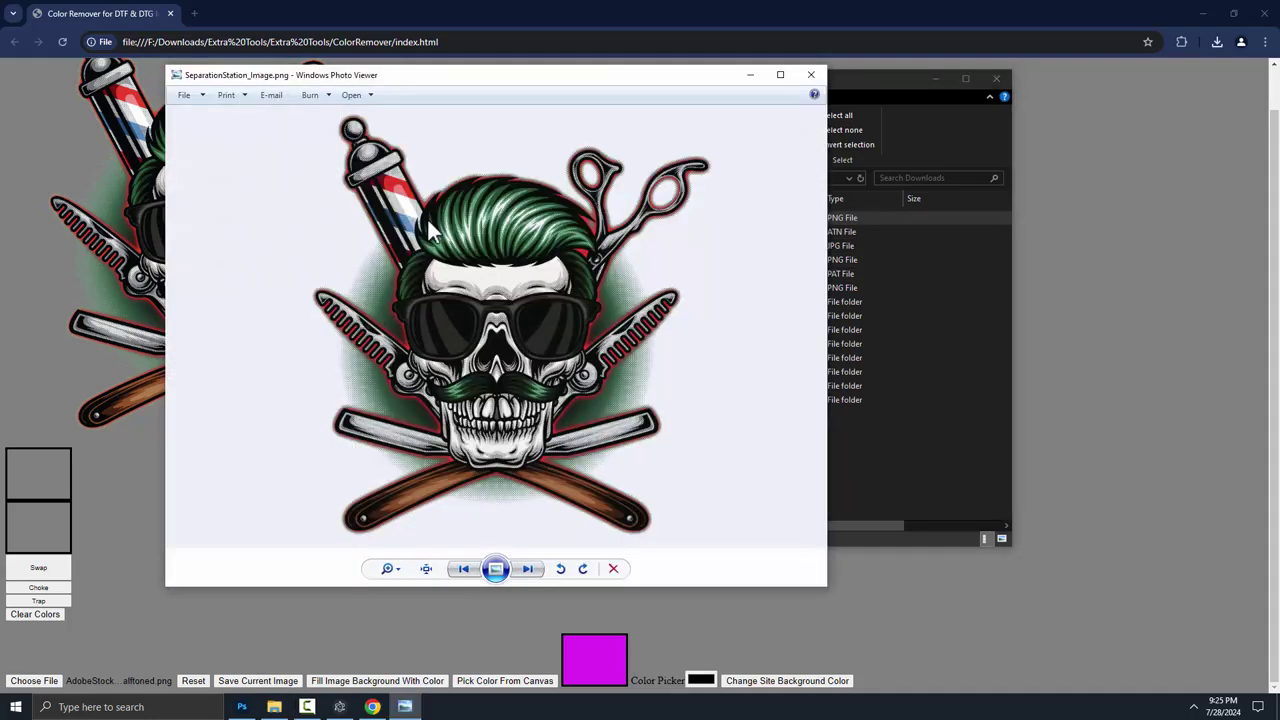
pyautogui.scroll(3, 285, 292)
pyautogui.scroll(3, 275, 292)
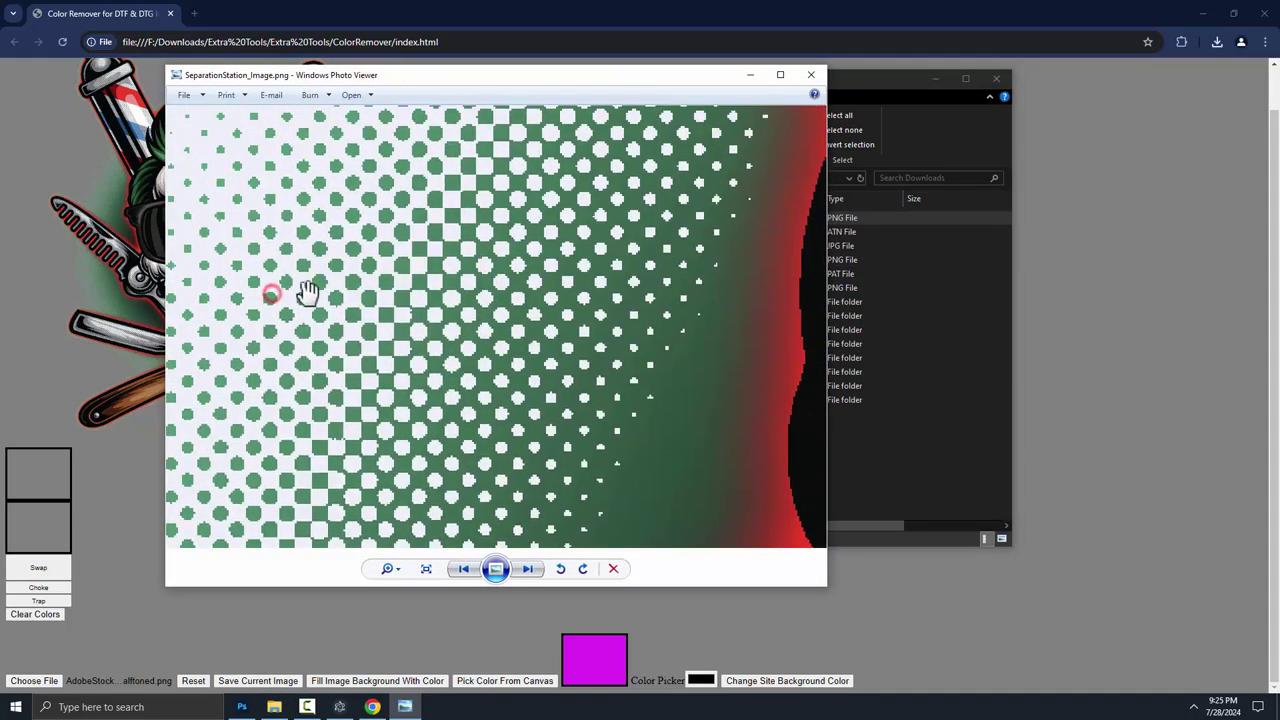
pyautogui.moveTo(271, 287); pyautogui.dragTo(620, 380)
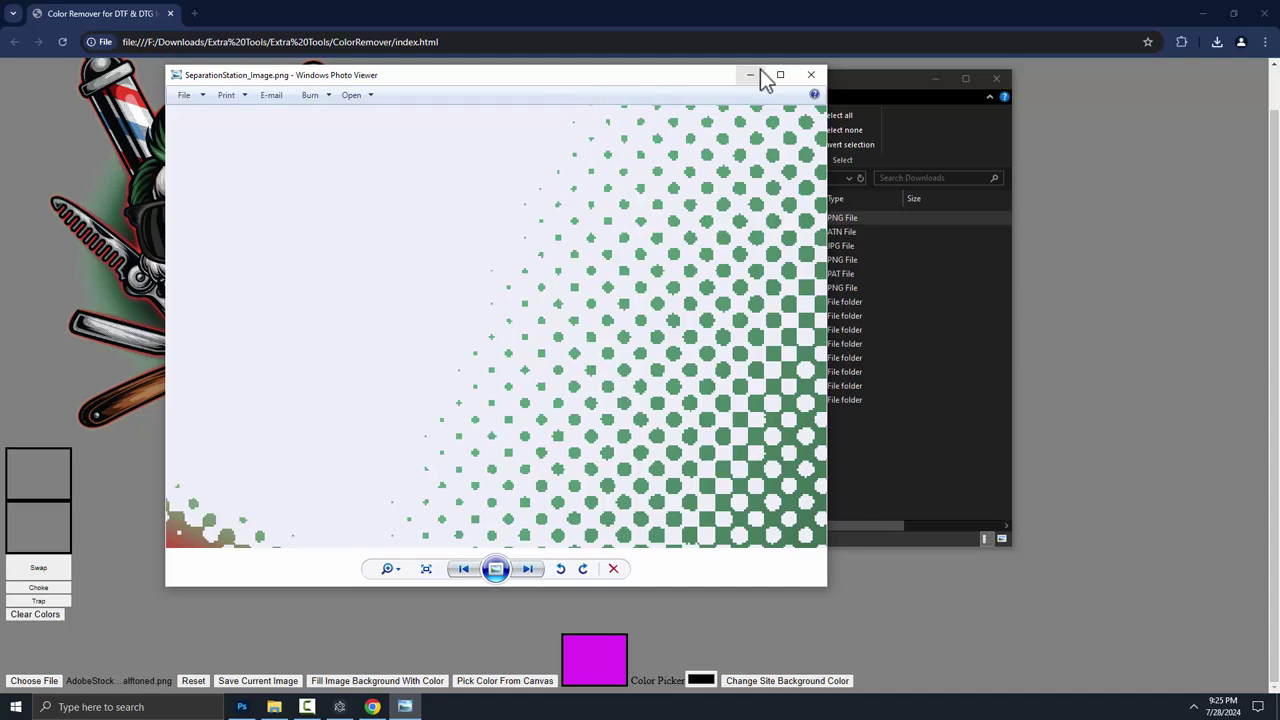
pyautogui.click(868, 13)
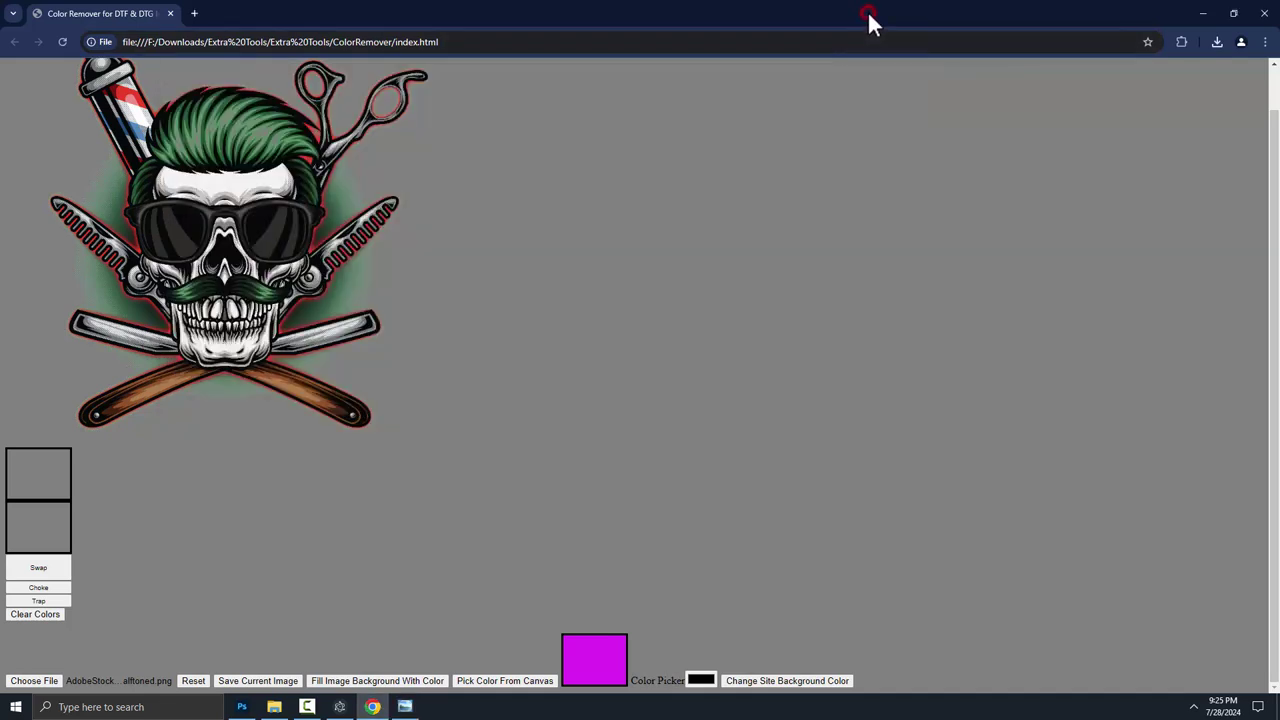
# Step: Reopen SeparationStation_Image.png from Downloads, examine the halftone dots in the green glow beside the skull up close, and close the image viewer
pyautogui.click(1203, 13)
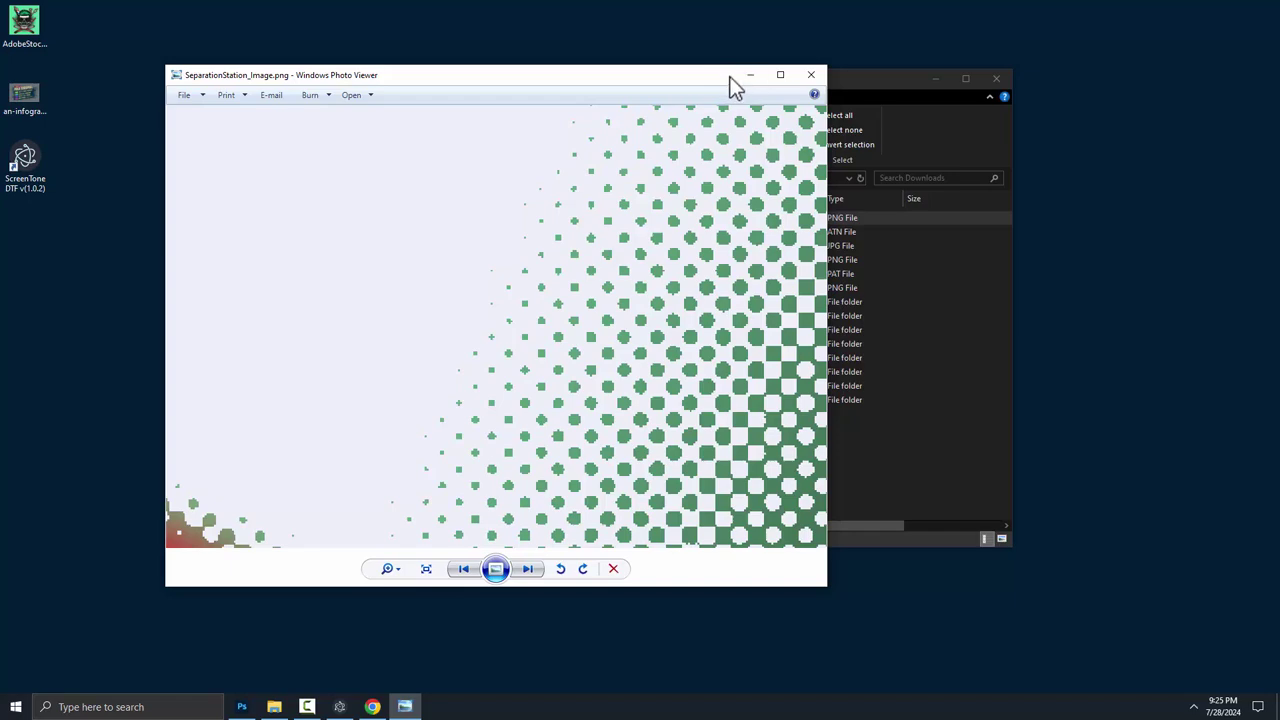
pyautogui.click(811, 76)
pyautogui.click(384, 217)
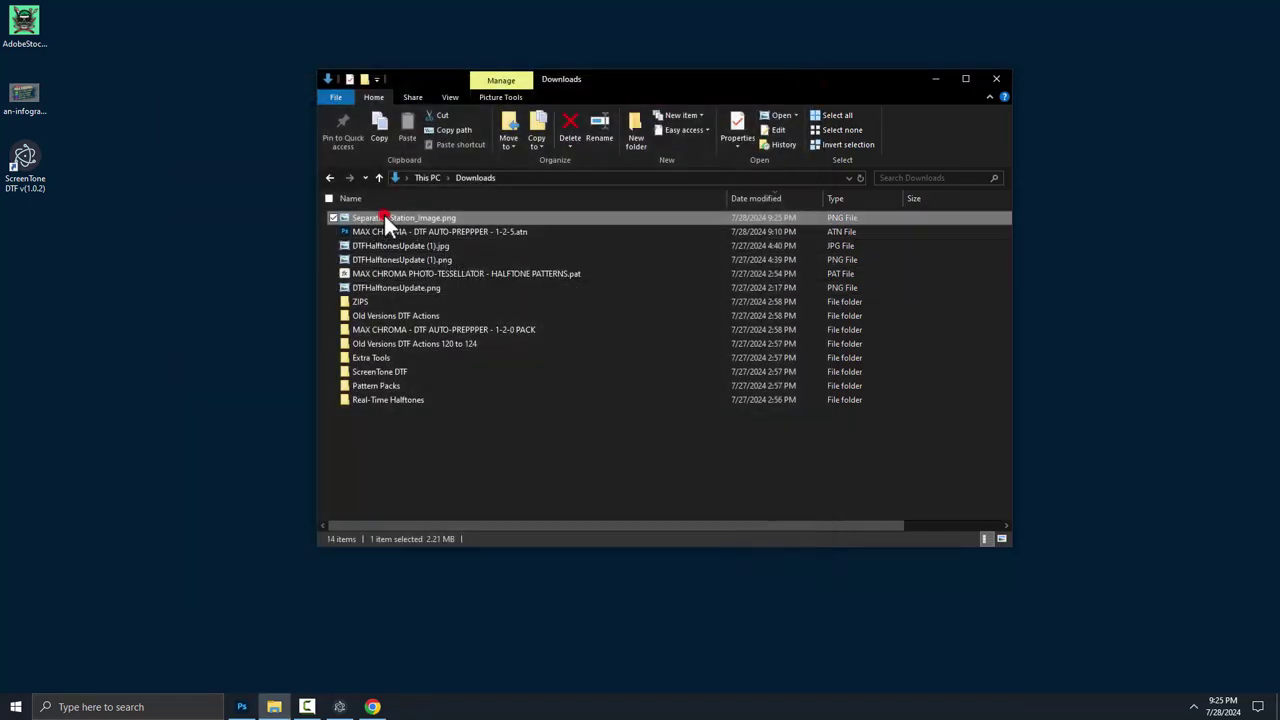
pyautogui.doubleClick(384, 217)
pyautogui.scroll(2, 629, 277)
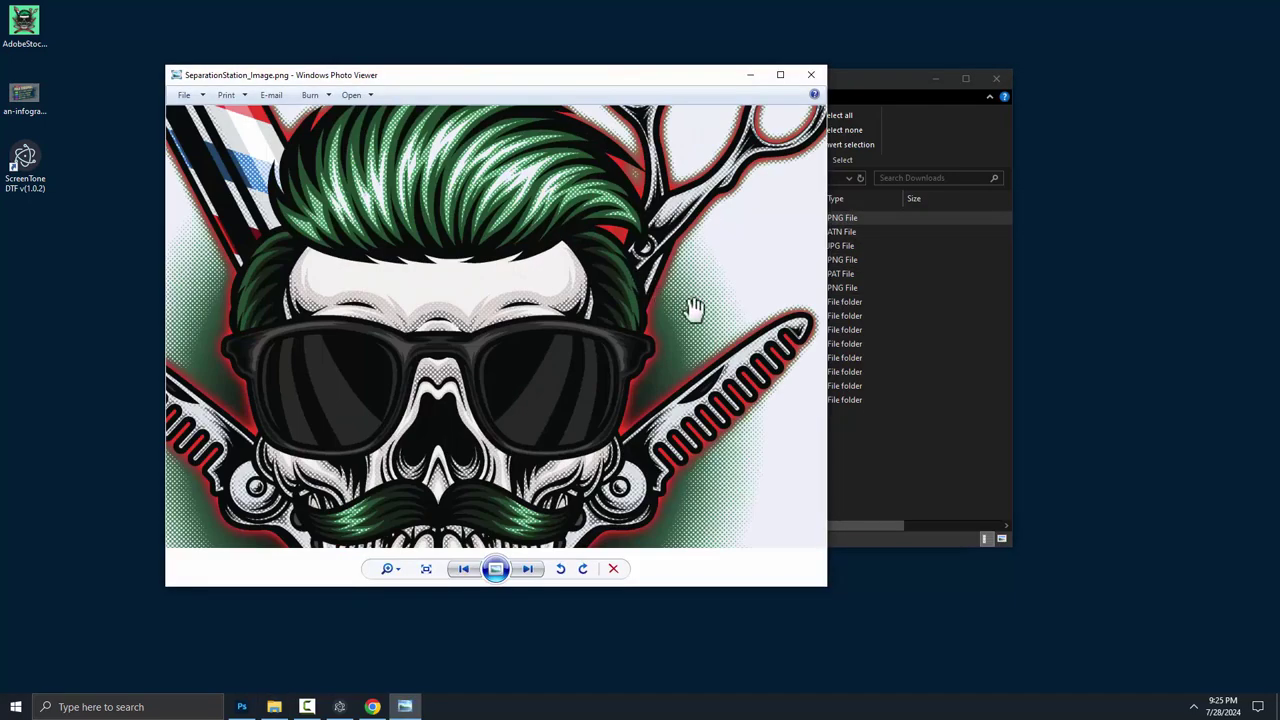
pyautogui.scroll(3, 723, 292)
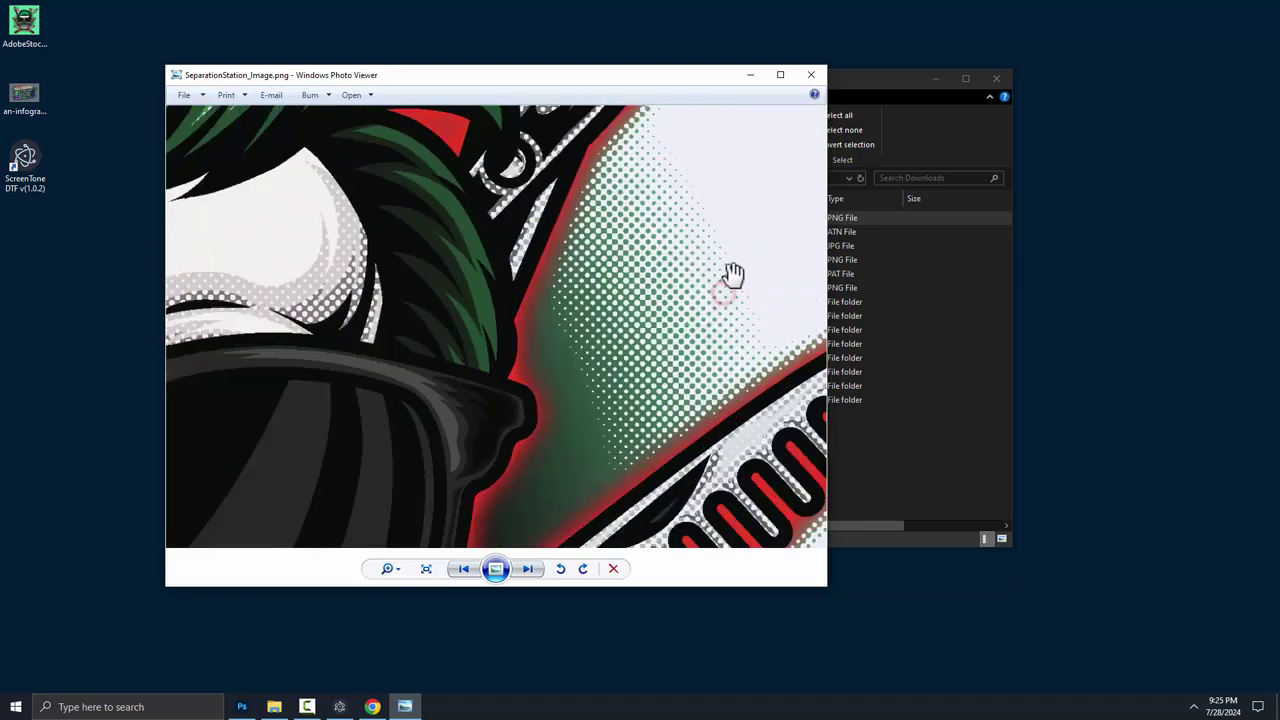
pyautogui.scroll(1, 733, 275)
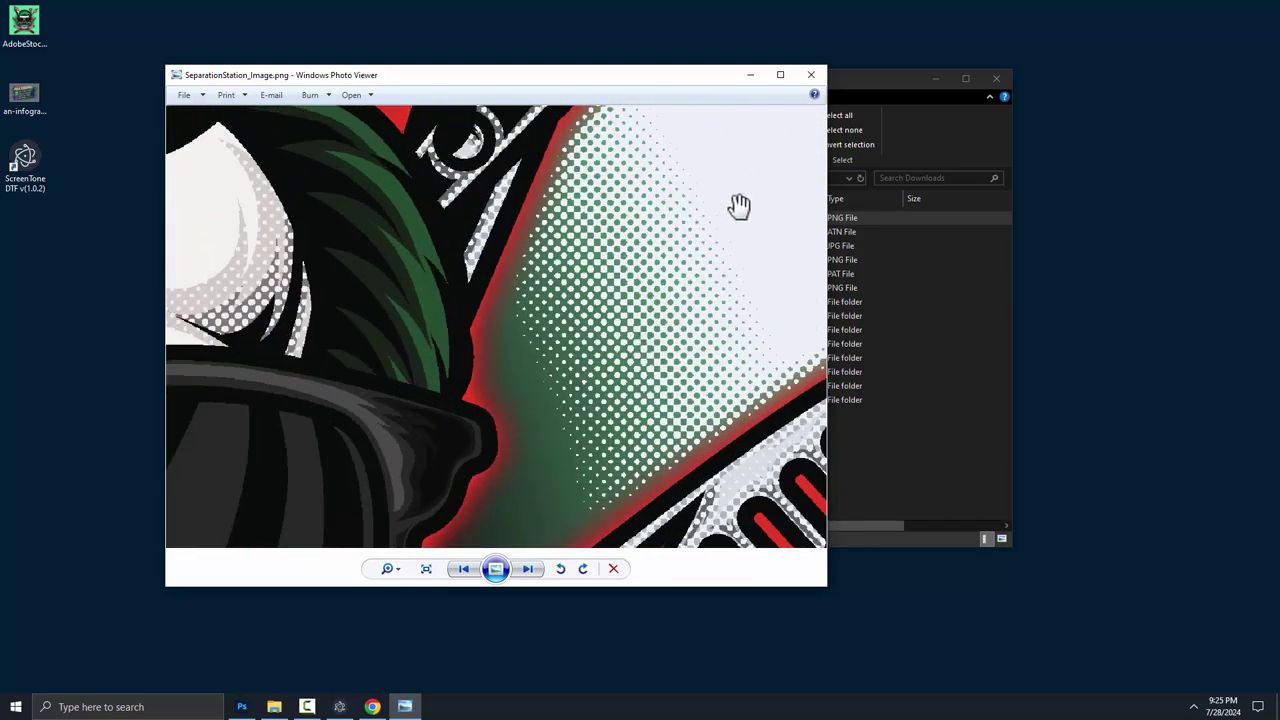
pyautogui.scroll(-6, 735, 215)
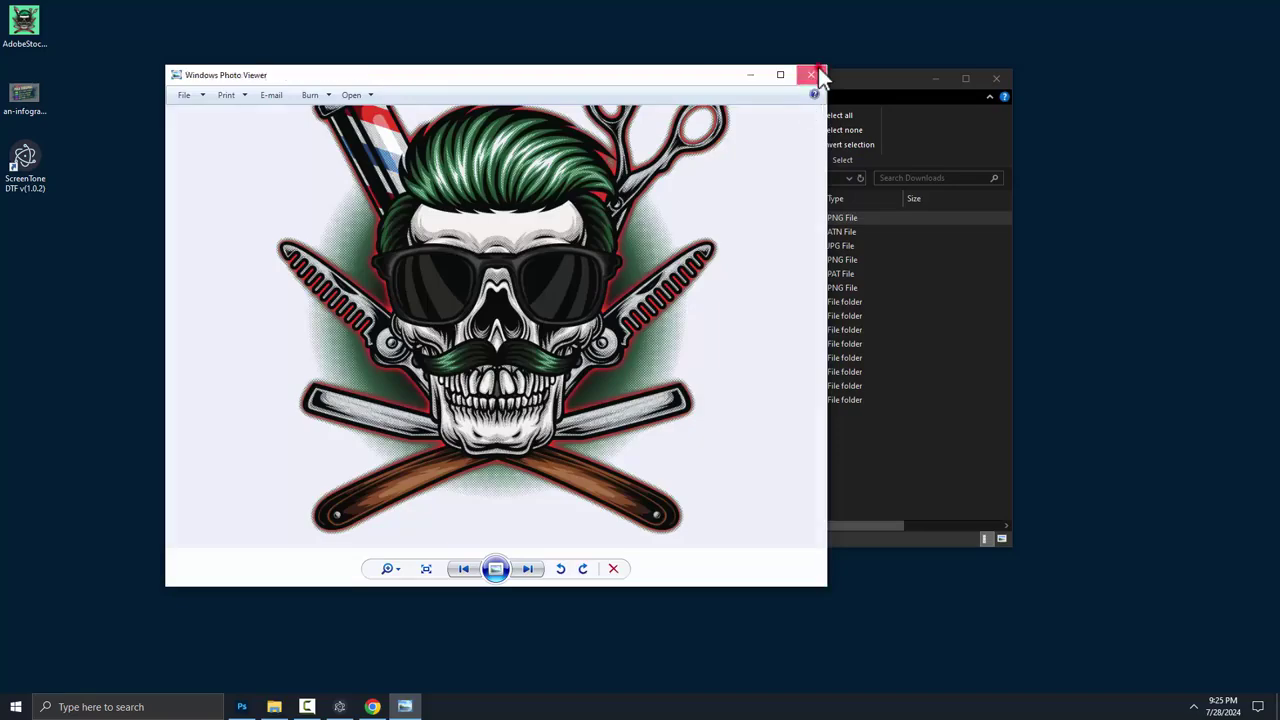
pyautogui.click(812, 74)
# Step: Switch to ScreenTone DTF Edition, set the zoom to 18 to compare the source and halftoned skulls, and bring up the Downloads folder
pyautogui.click(339, 707)
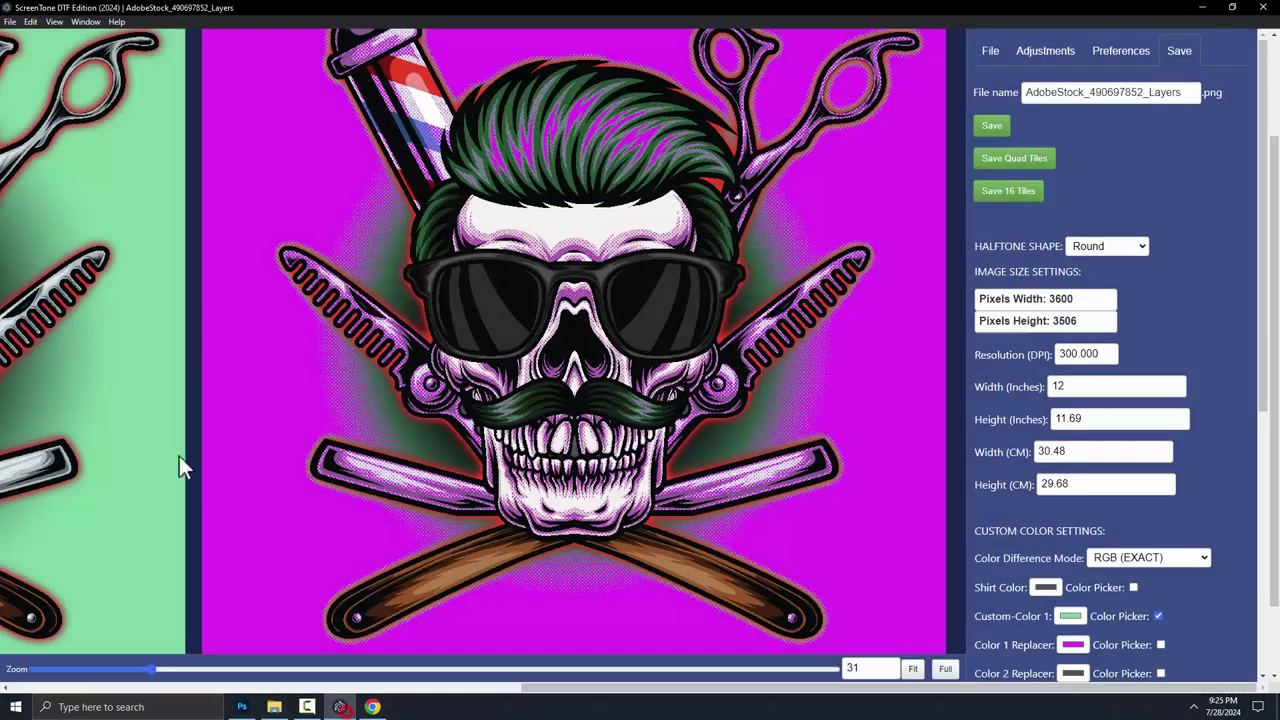
pyautogui.moveTo(152, 669); pyautogui.dragTo(100, 669)
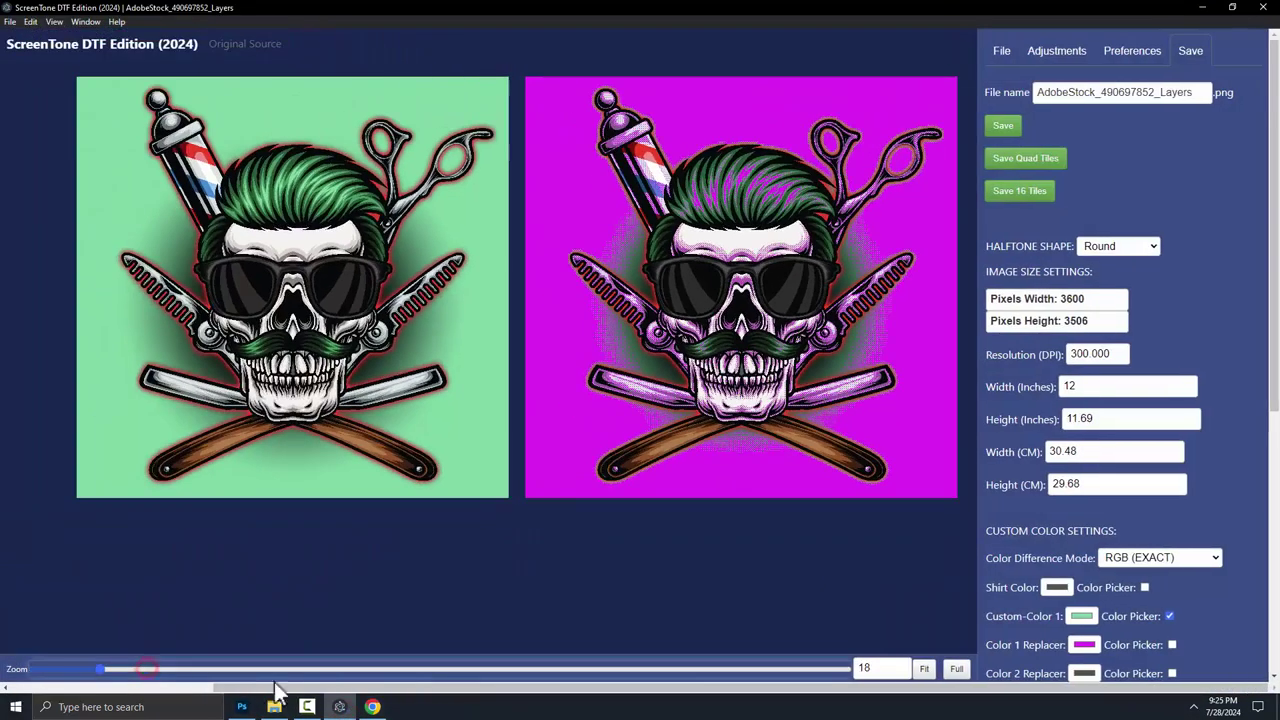
pyautogui.click(274, 707)
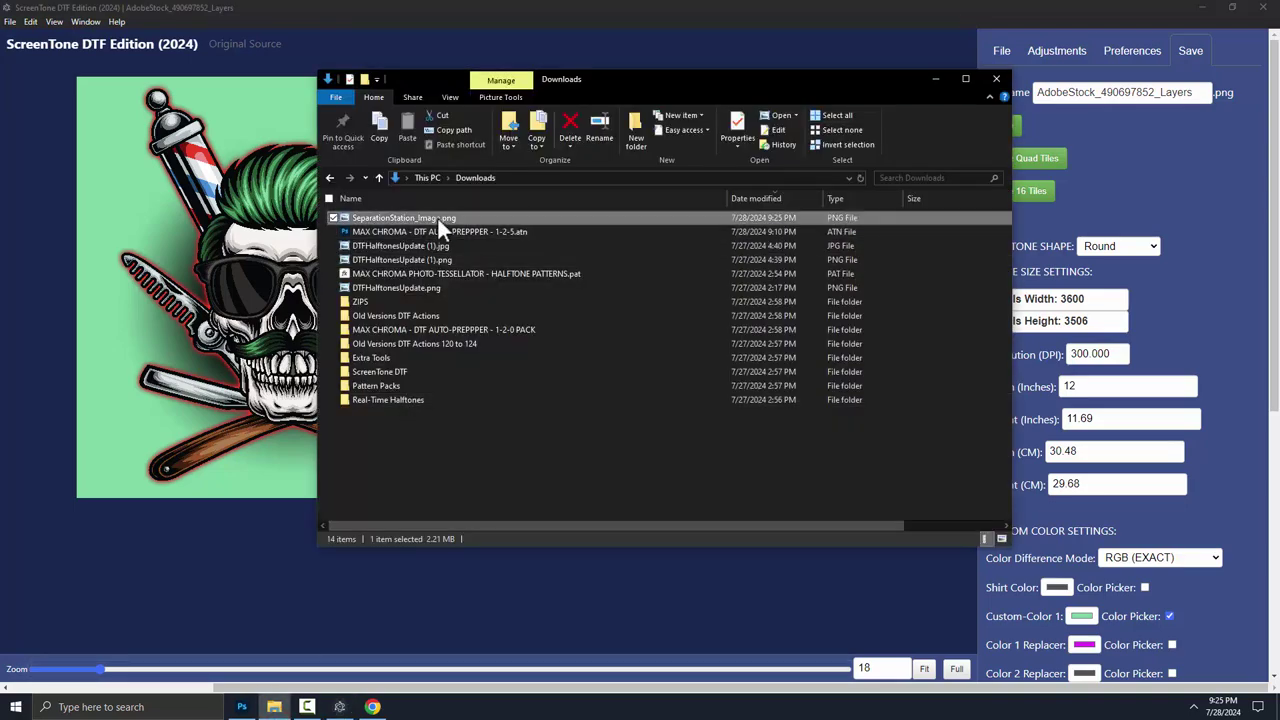
# Step: Close the Color Remover page, review ScreenTone's color and halftone settings, and close ScreenTone and the Downloads window
pyautogui.click(372, 707)
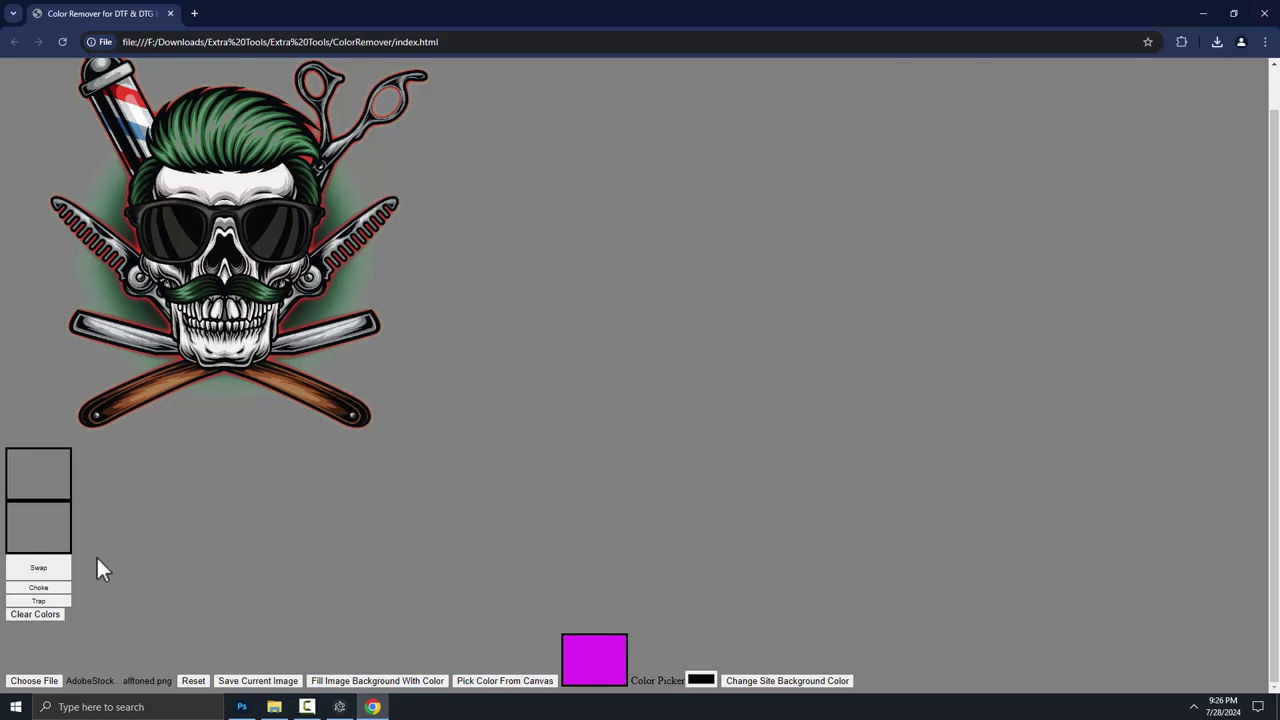
pyautogui.click(1263, 13)
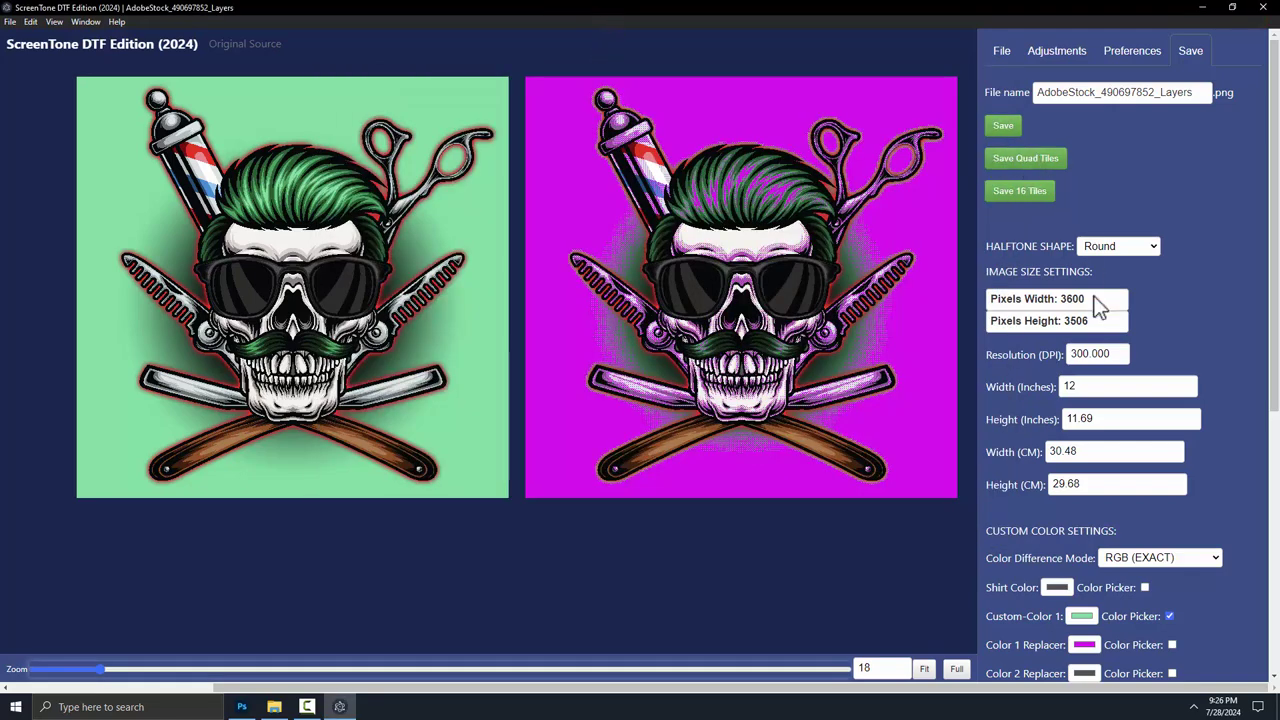
pyautogui.scroll(-5, 1097, 435)
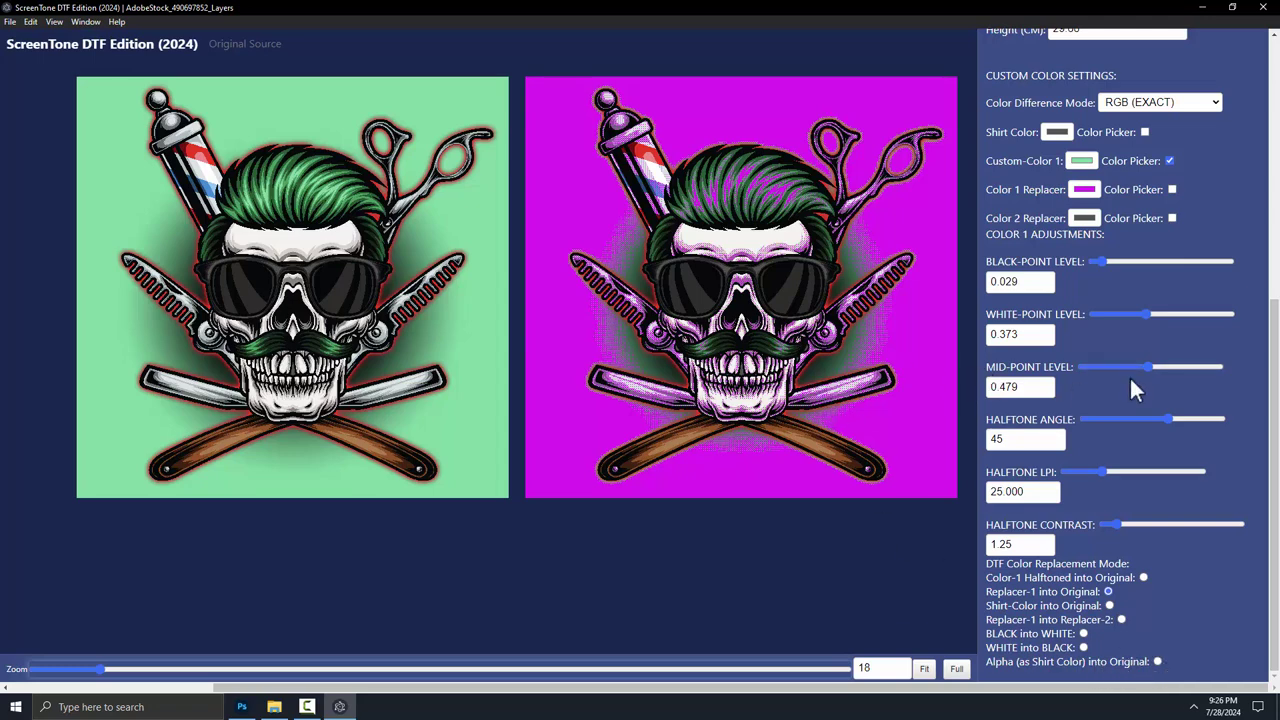
pyautogui.scroll(5, 1131, 365)
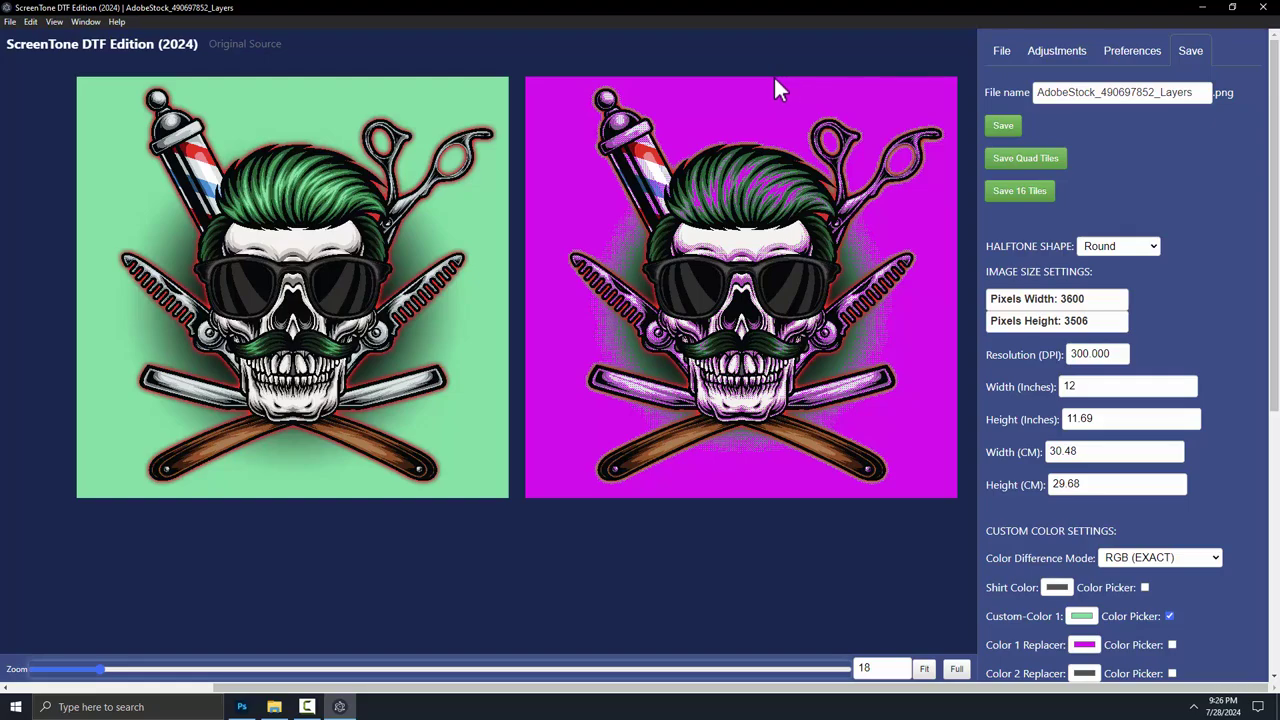
pyautogui.click(1262, 7)
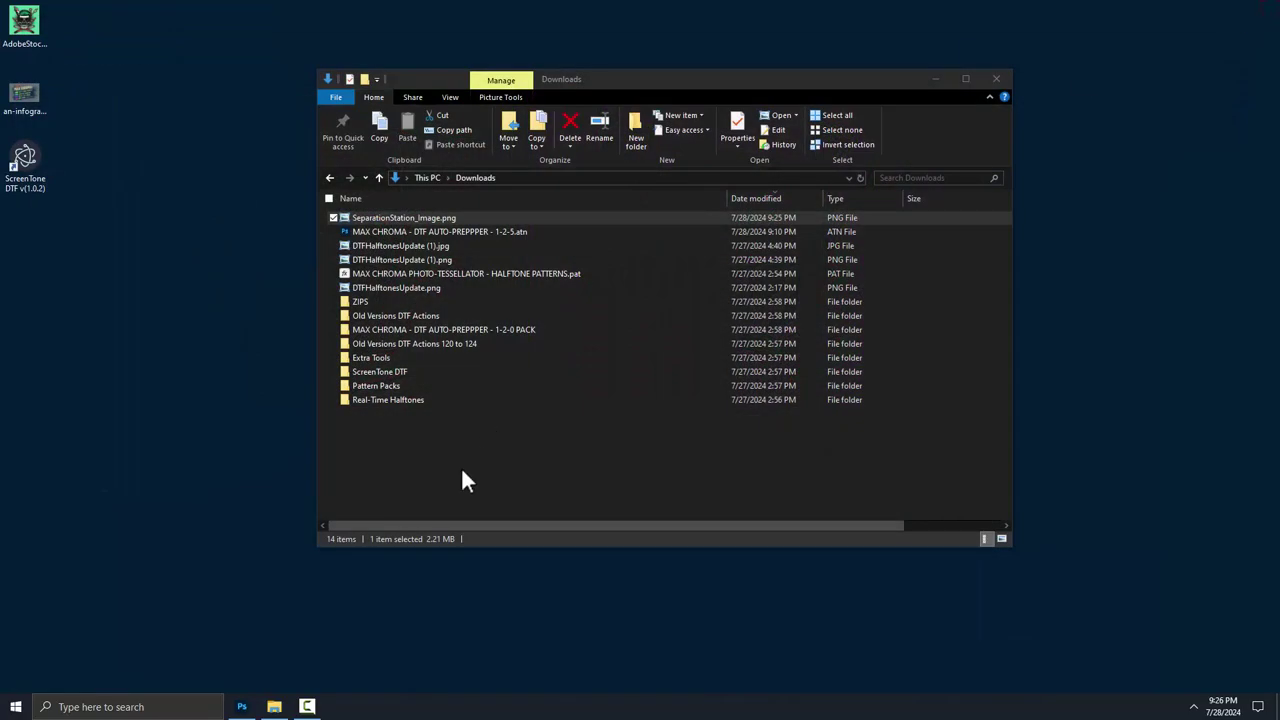
pyautogui.click(996, 79)
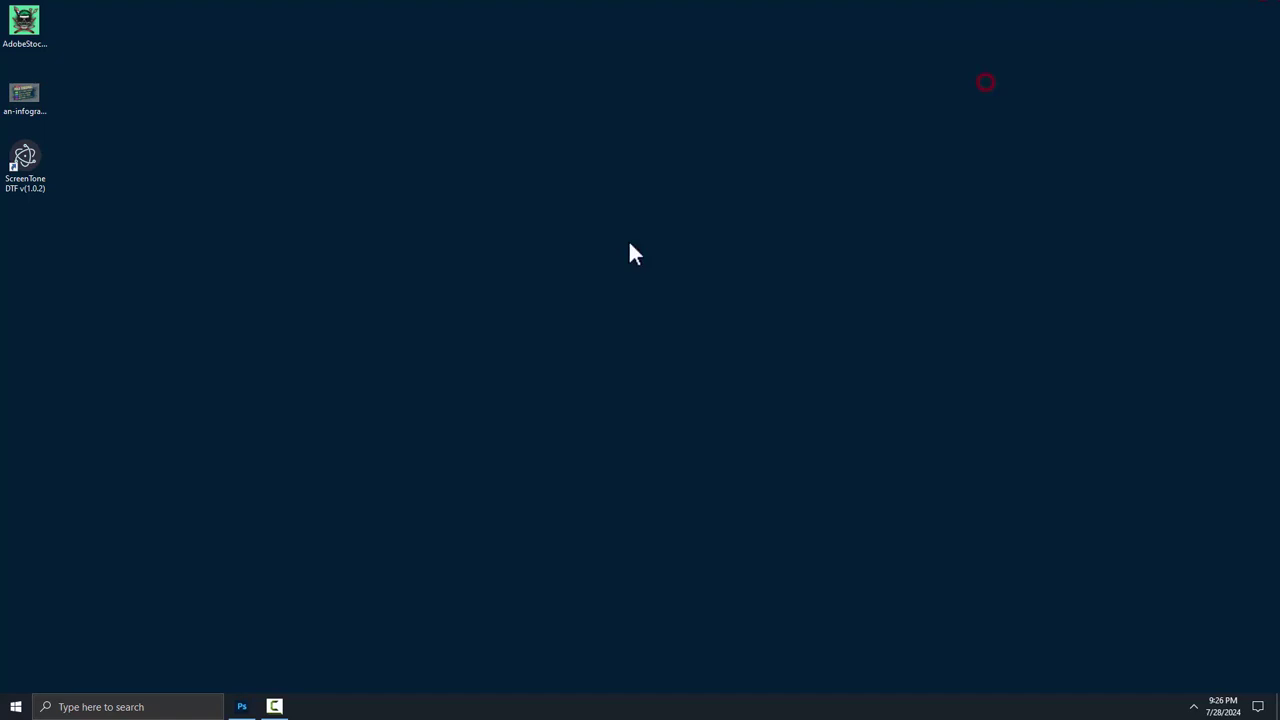
# Step: Switch to Photoshop, view the transparent AdobeStock_490697852_Layers copy document, and minimize the program
pyautogui.click(241, 706)
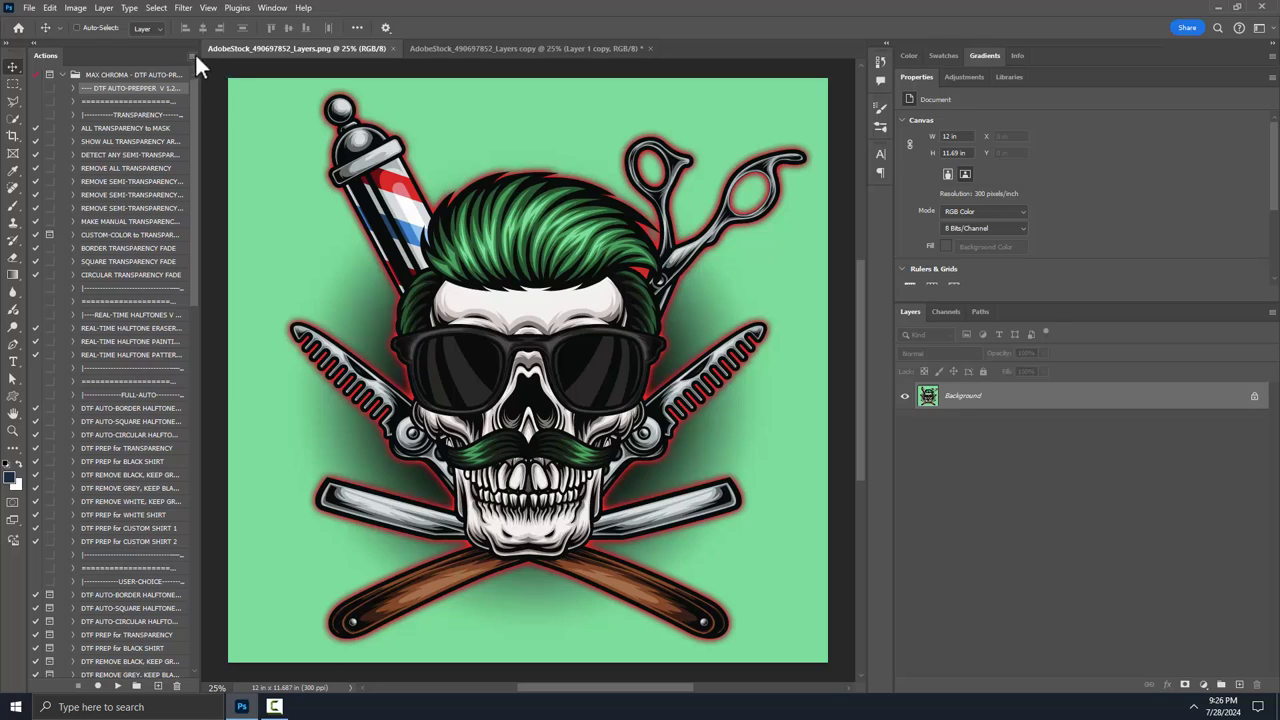
pyautogui.click(470, 48)
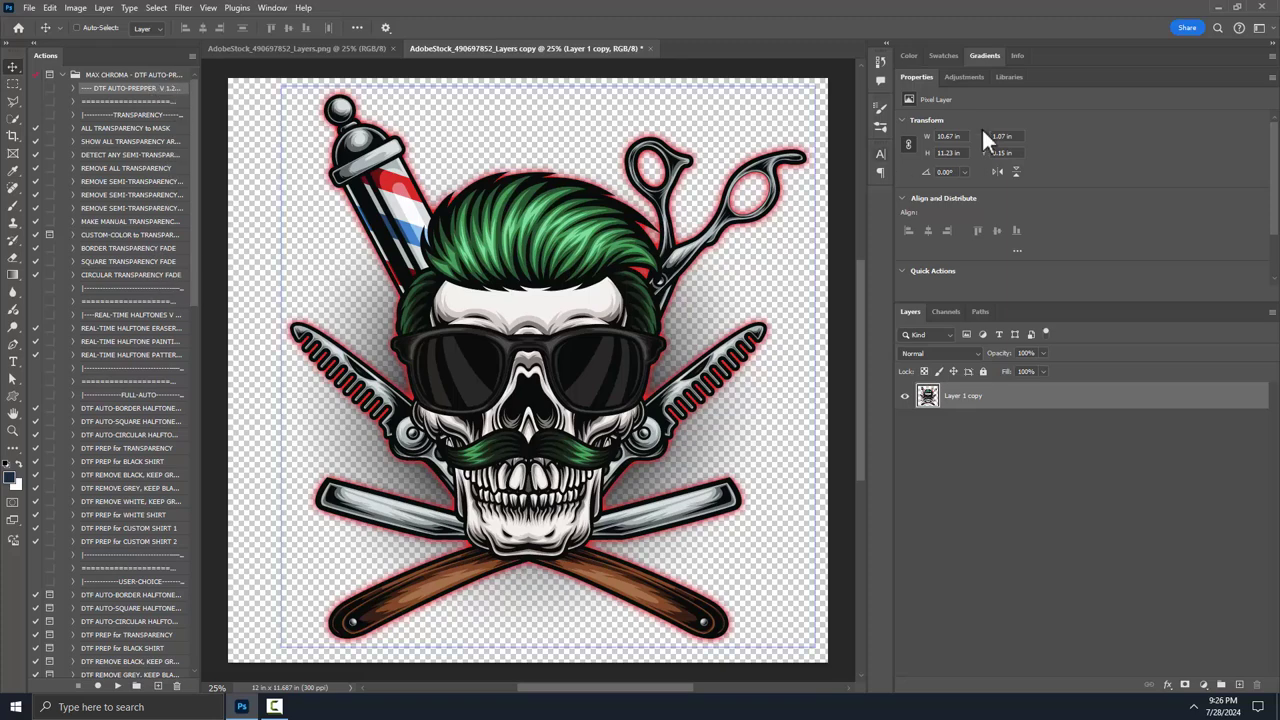
pyautogui.click(1215, 8)
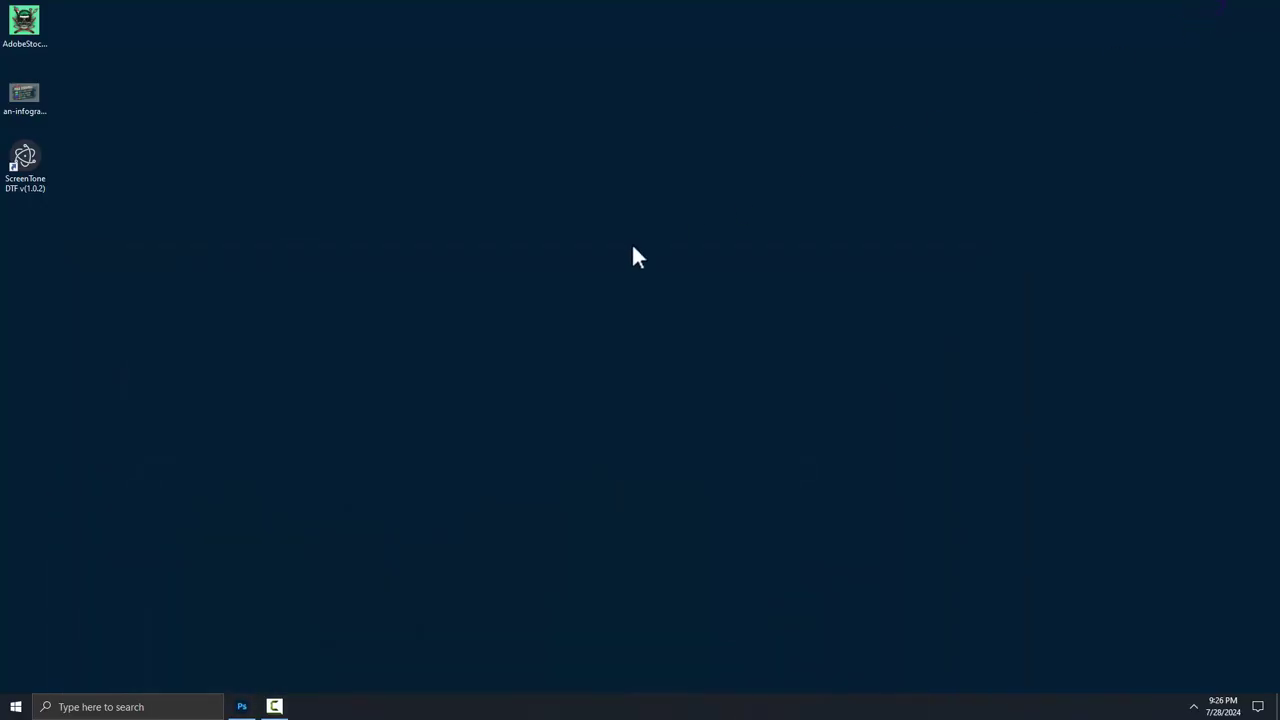